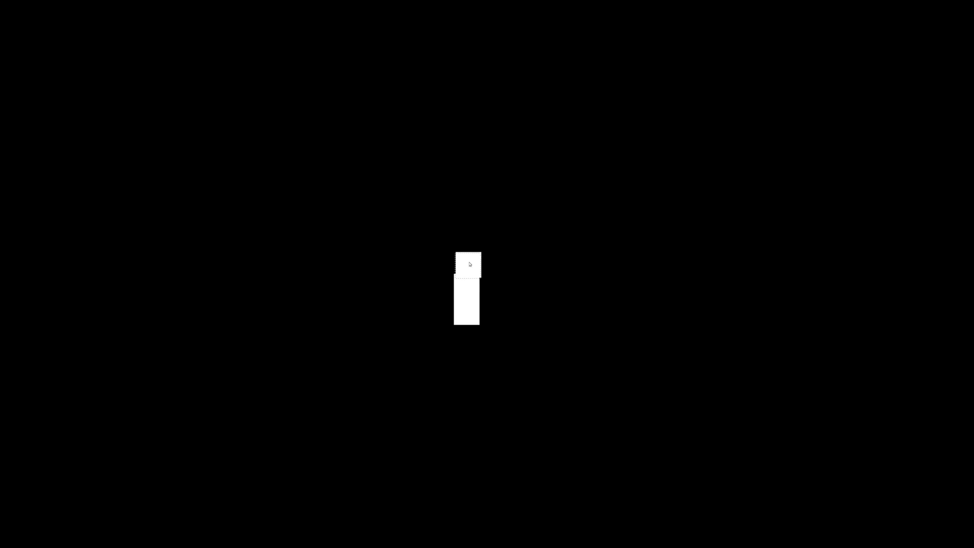
# Preview the finished isometric phone illustration with yellow and green speech bubbles on a purple background
pyautogui.moveTo(338, 297); pyautogui.dragTo(425, 318)
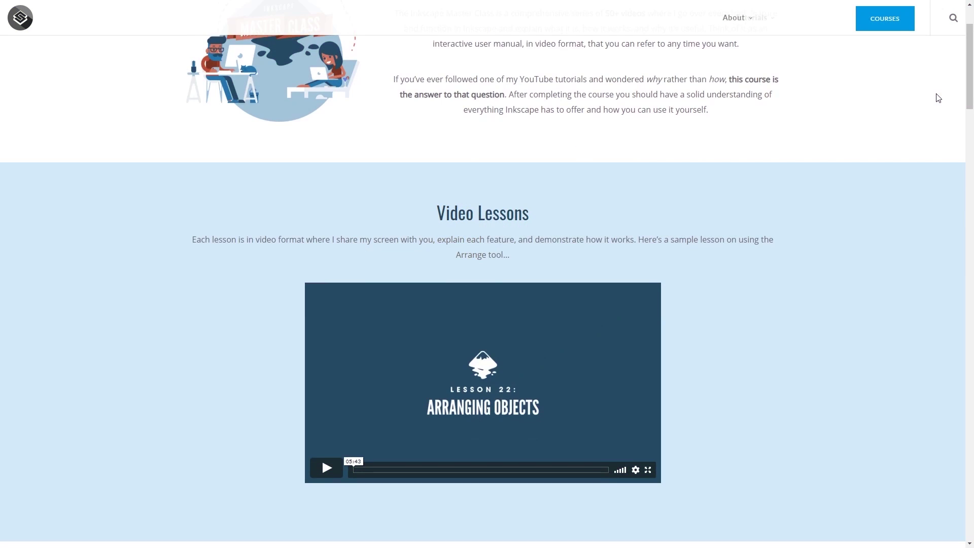
# Scroll the Logos By Nick course page down to the Course Contents lesson list
pyautogui.scroll(-5, 938, 96)
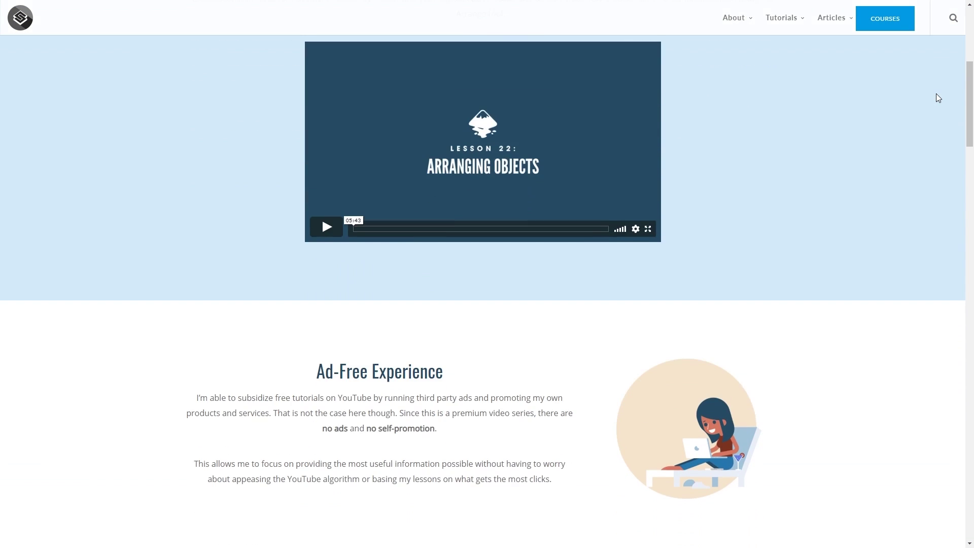
pyautogui.scroll(-10, 938, 98)
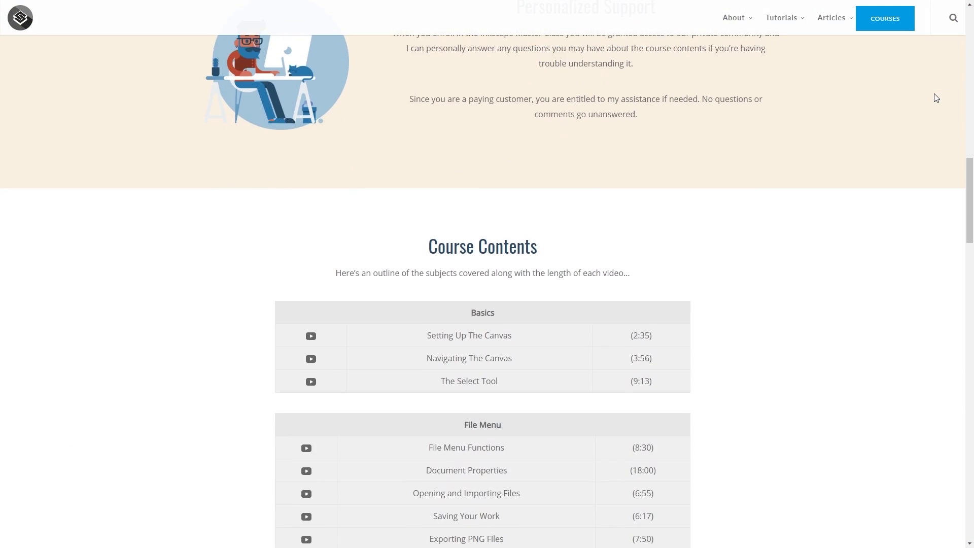
pyautogui.scroll(-10, 935, 98)
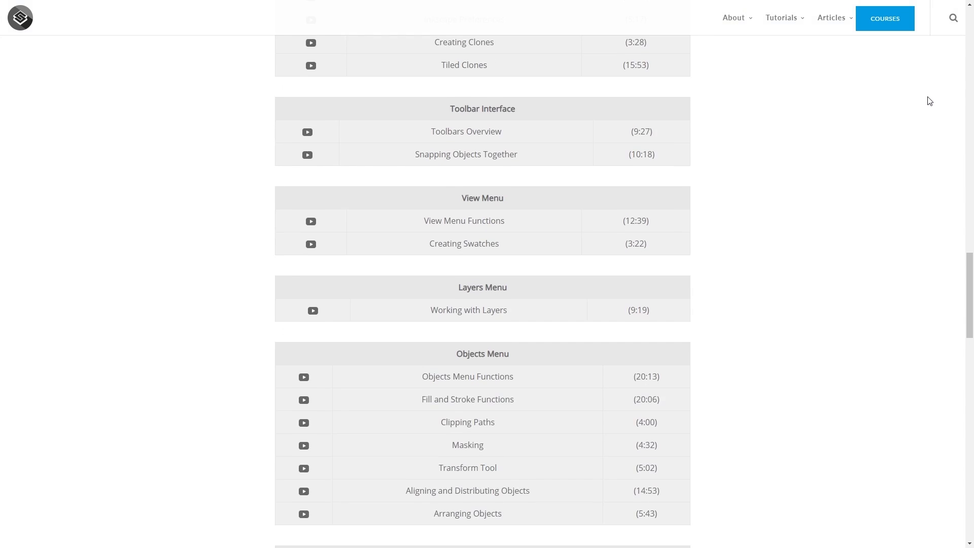
pyautogui.scroll(-3, 928, 103)
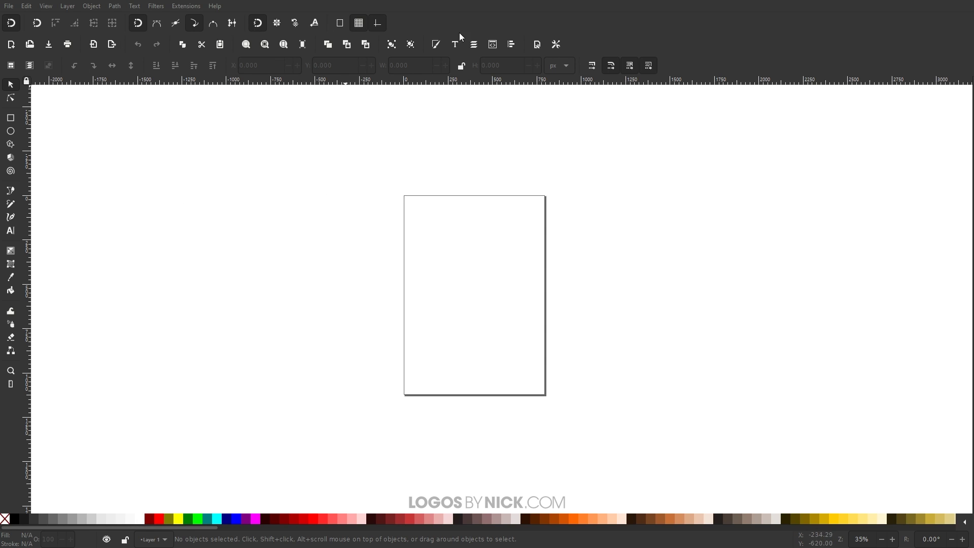
# Zoom the canvas to 1:1 actual size and turn on snapping to the grid
pyautogui.click(45, 7)
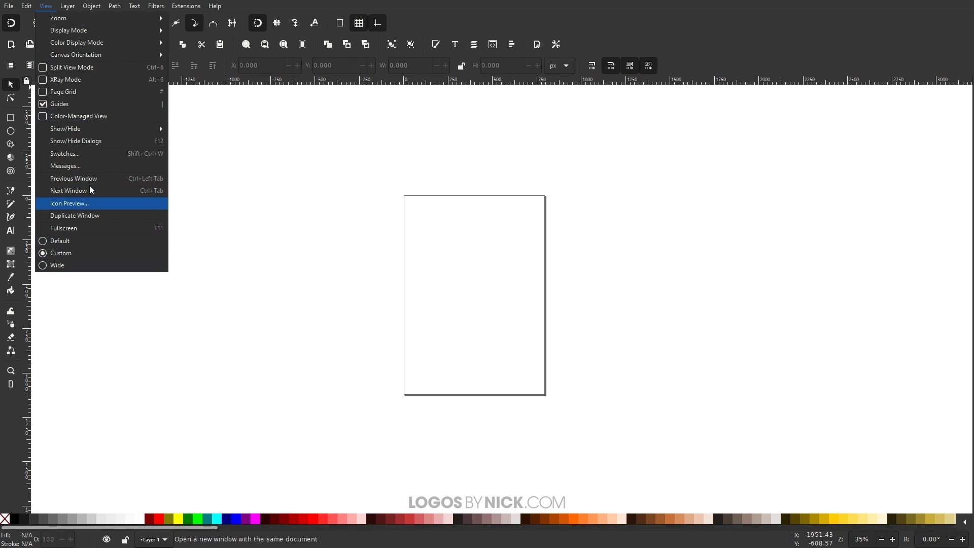
pyautogui.moveTo(96, 21)
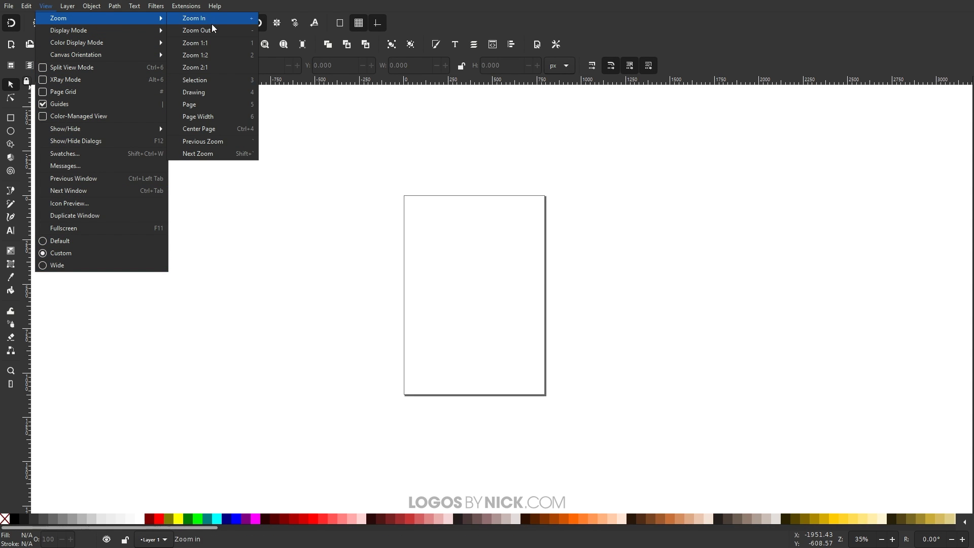
pyautogui.click(213, 45)
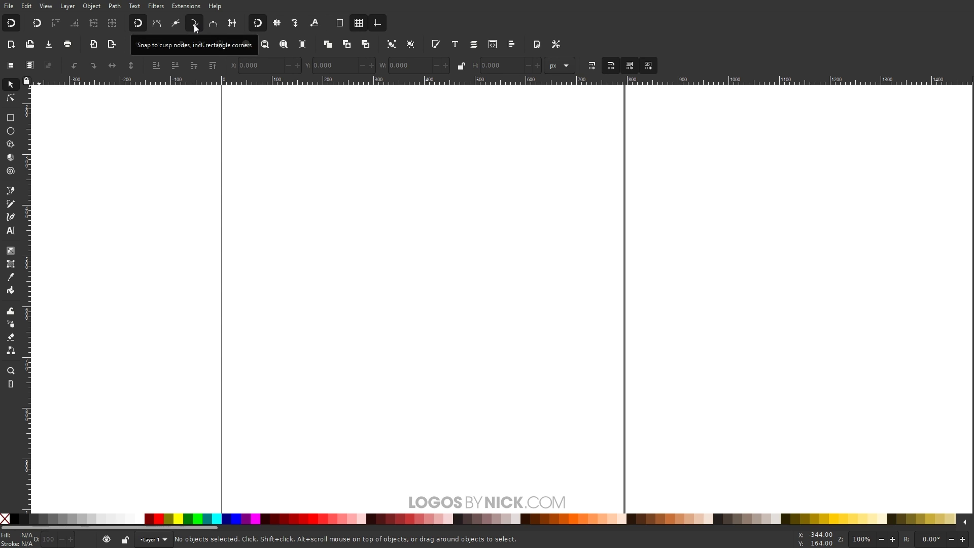
pyautogui.click(353, 28)
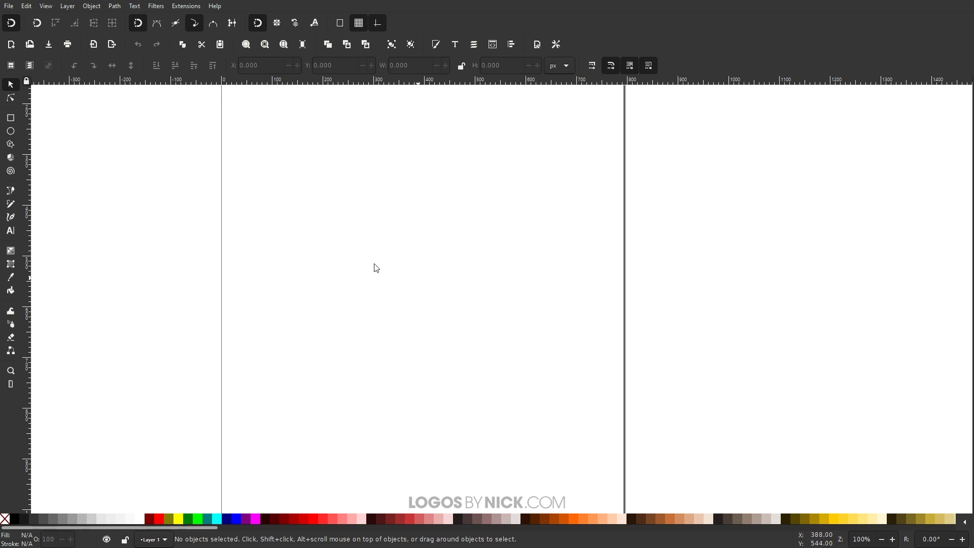
# Open Document Properties and hide the page border
pyautogui.click(9, 8)
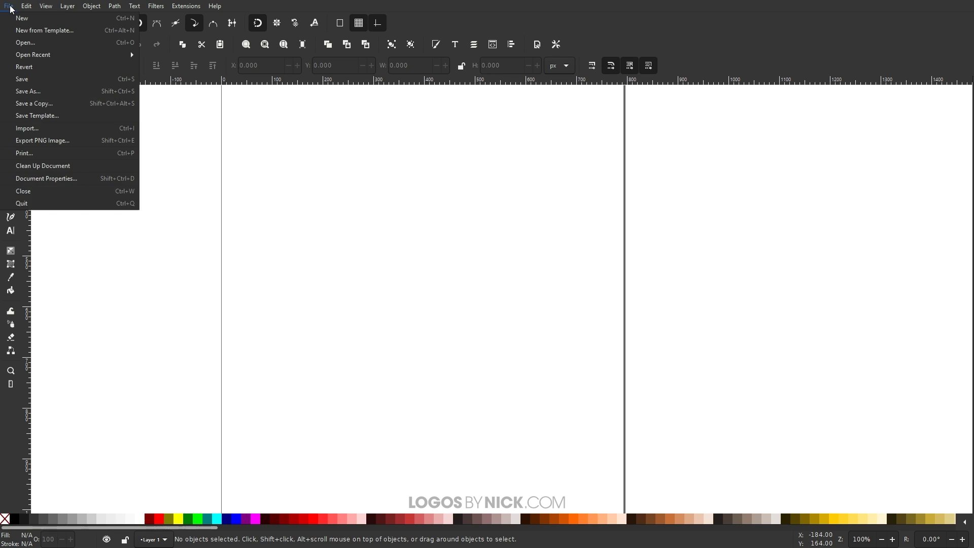
pyautogui.click(52, 178)
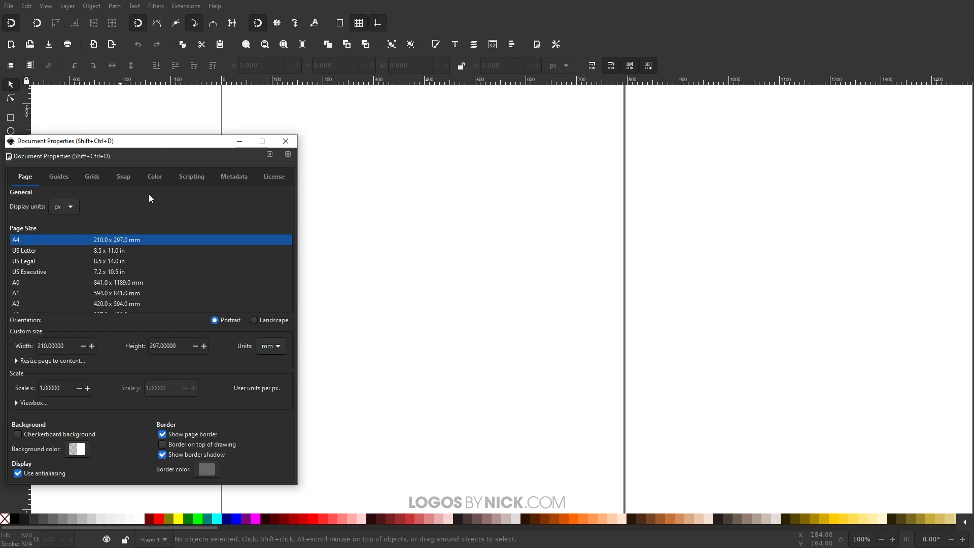
pyautogui.moveTo(162, 146); pyautogui.dragTo(691, 103)
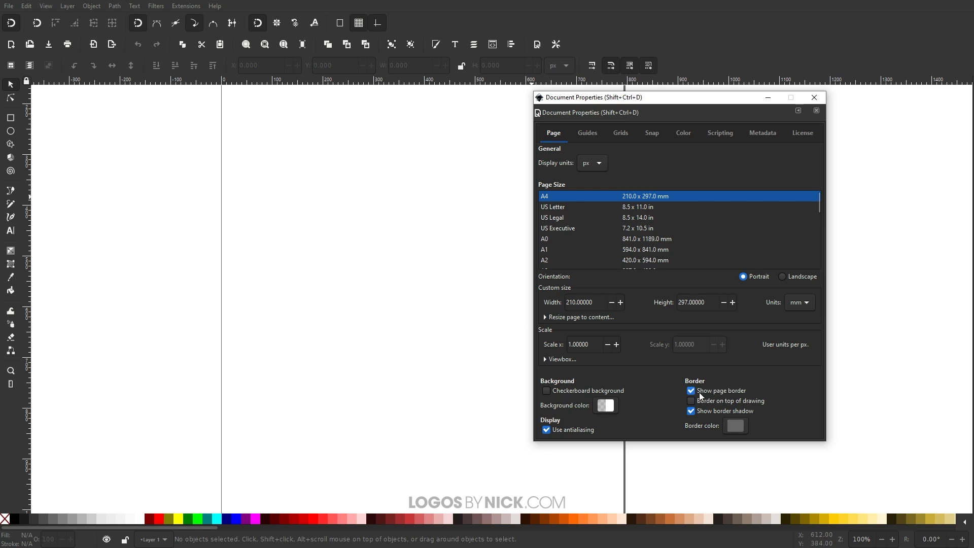
pyautogui.click(692, 392)
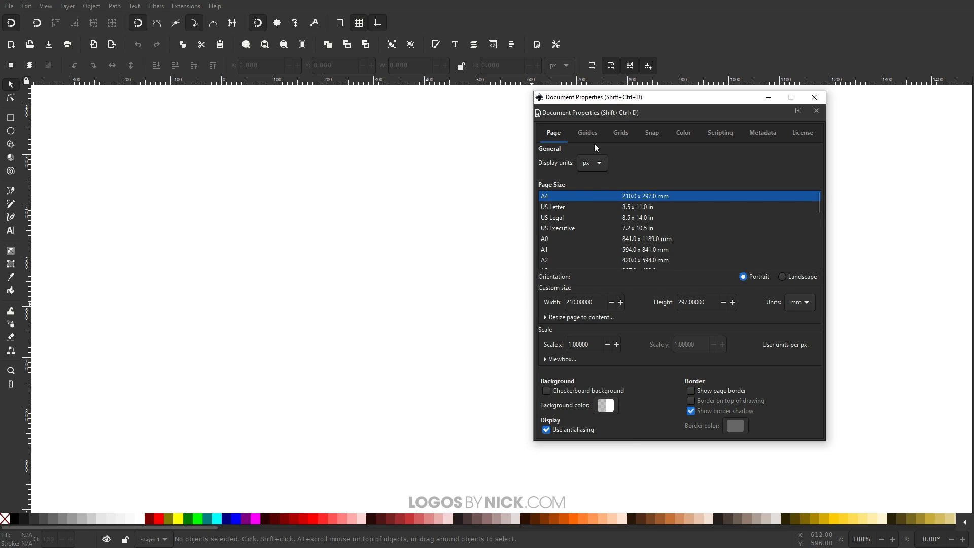
# Add an axonometric grid with px units and a spacing of 50
pyautogui.click(623, 135)
pyautogui.click(656, 162)
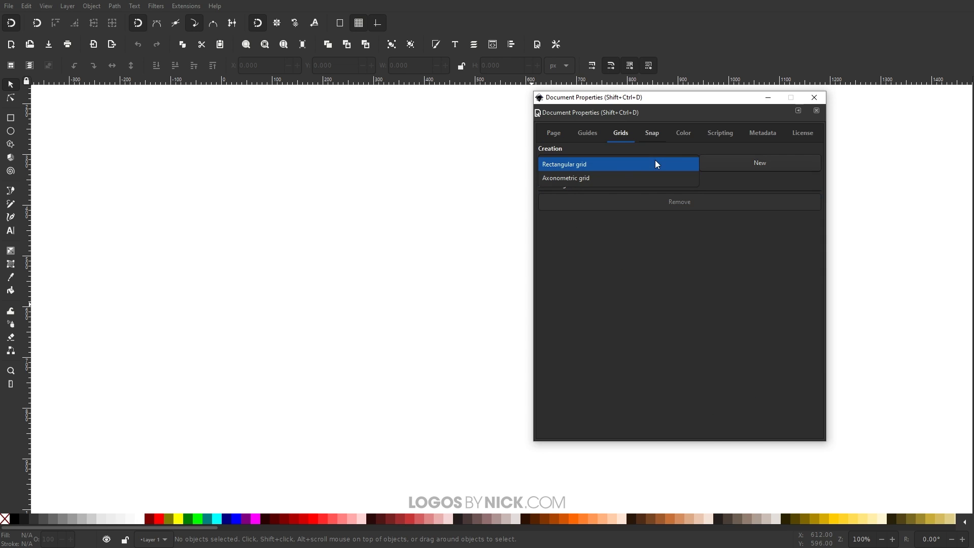
pyautogui.click(586, 178)
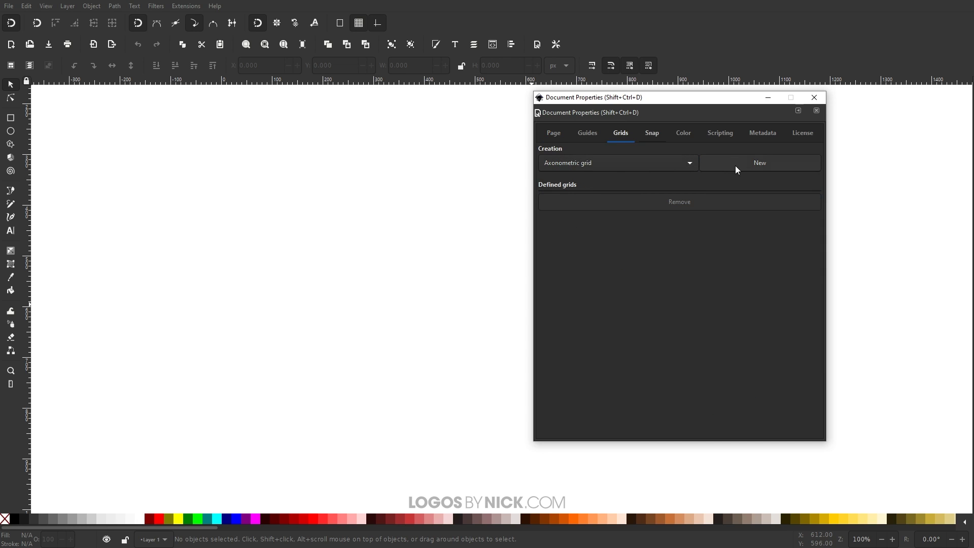
pyautogui.click(735, 165)
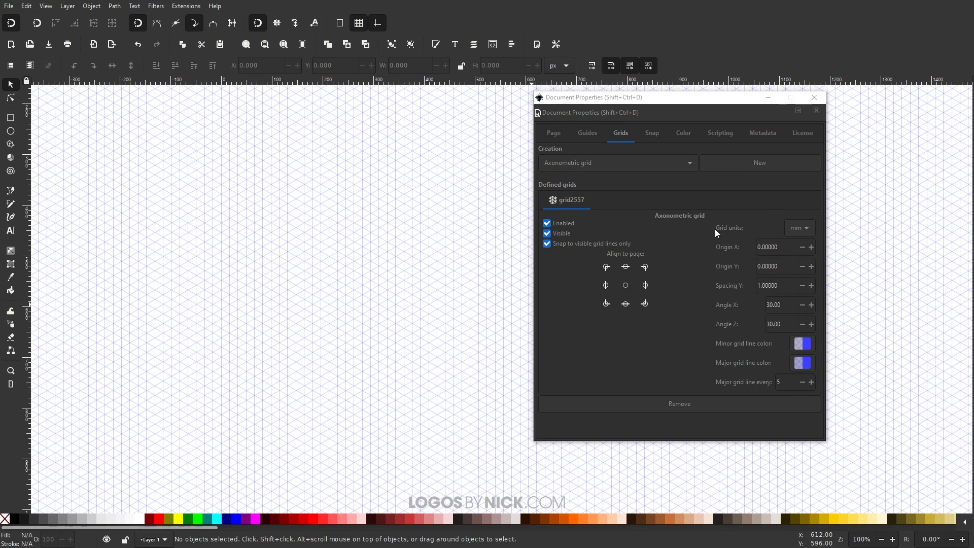
pyautogui.click(806, 229)
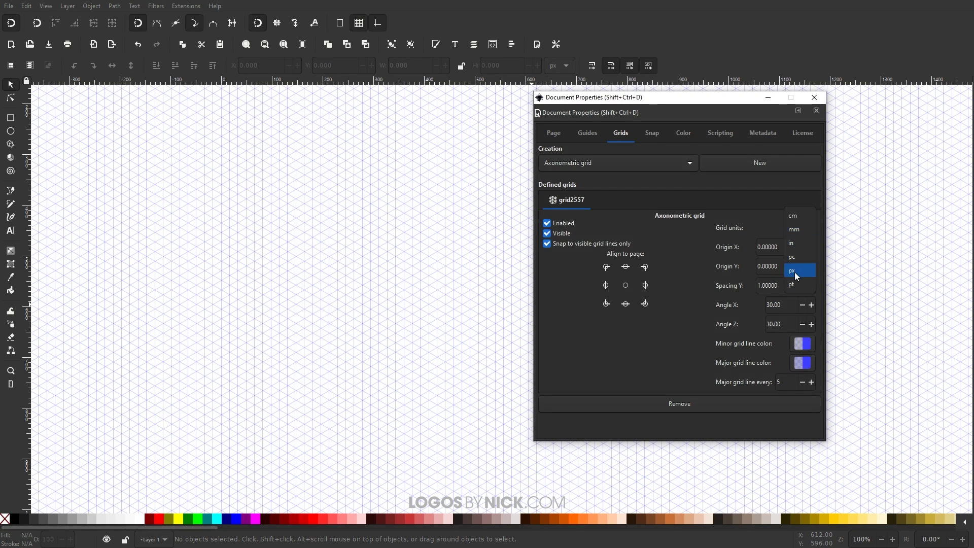
pyautogui.click(795, 272)
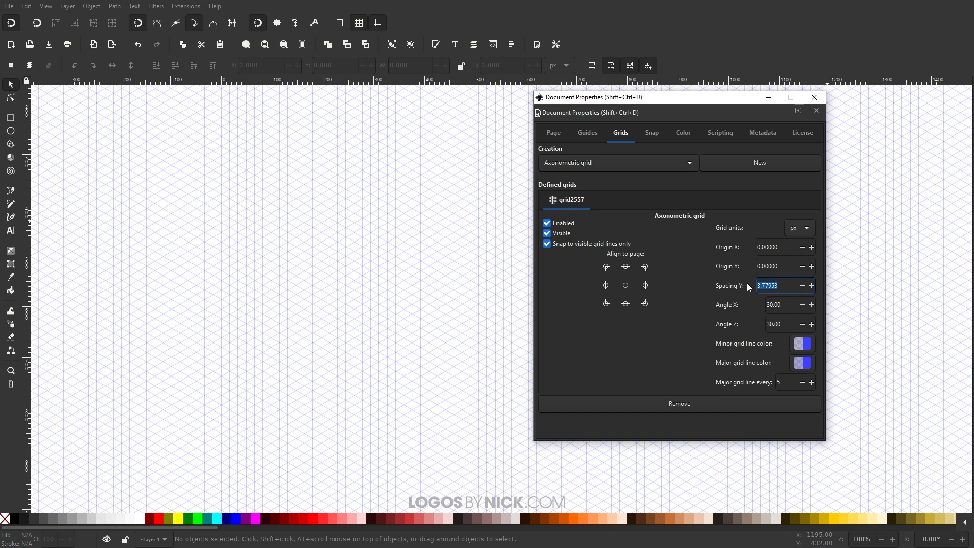
pyautogui.write('50')
pyautogui.press('Return')
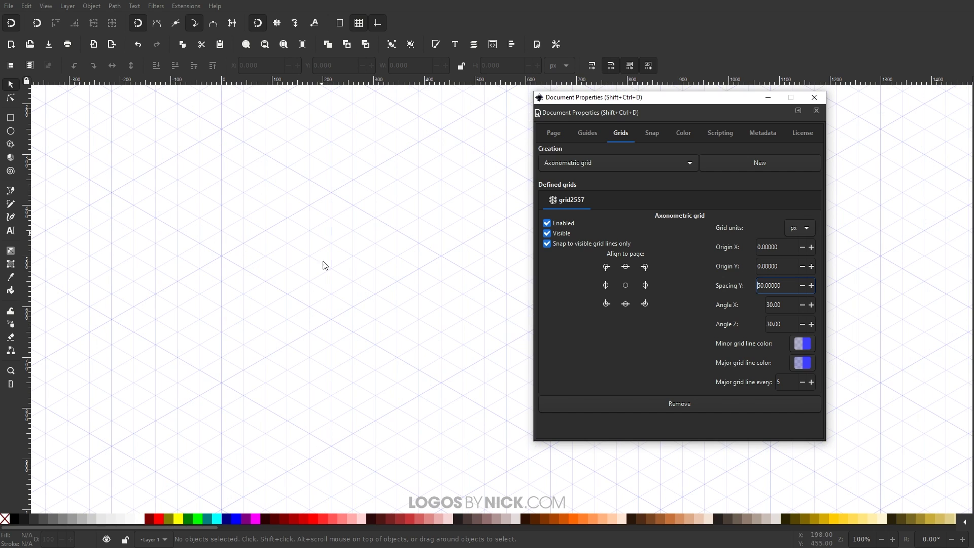
pyautogui.click(814, 97)
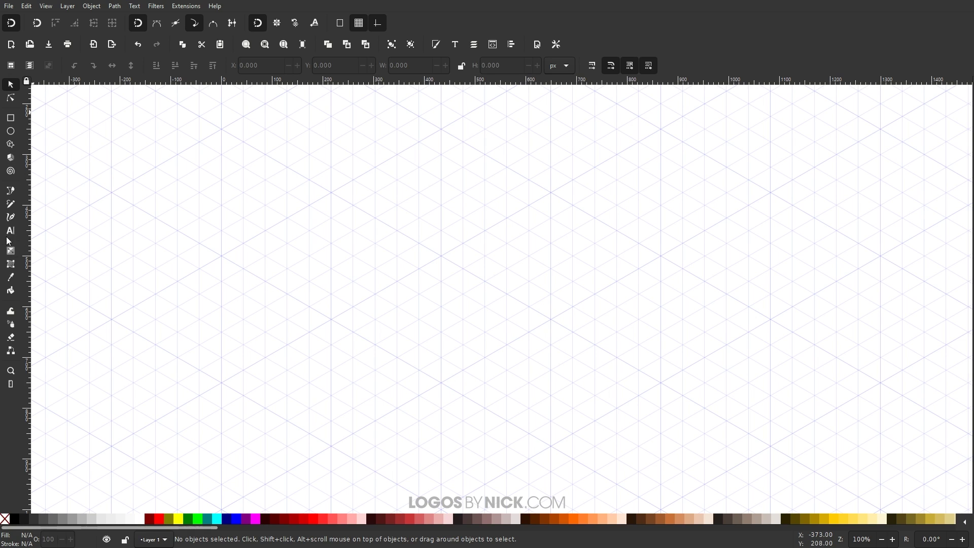
# Activate the Bezier pen tool for drawing straight-line paths
pyautogui.click(12, 191)
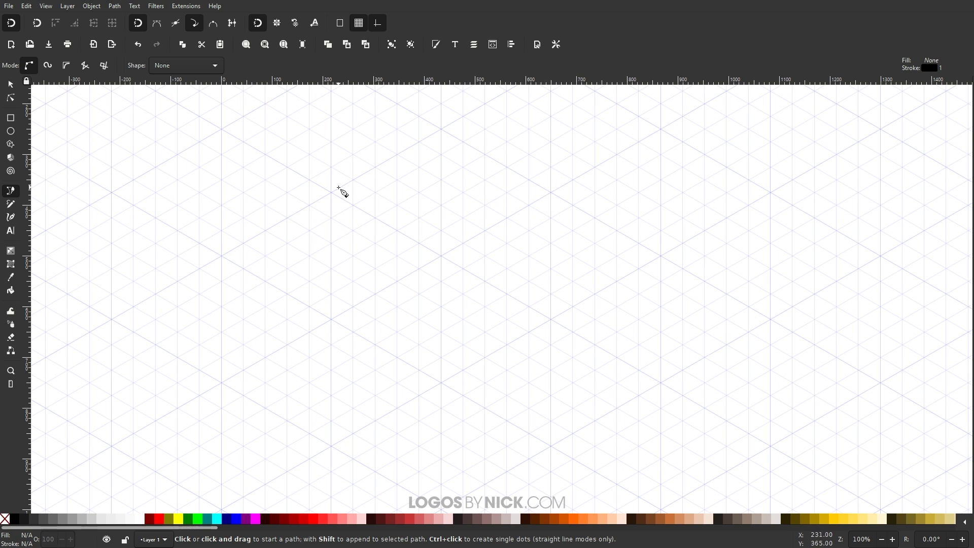
# Draw a closed thin parallelogram along the isometric grid lines near the canvas centre
pyautogui.click(445, 255)
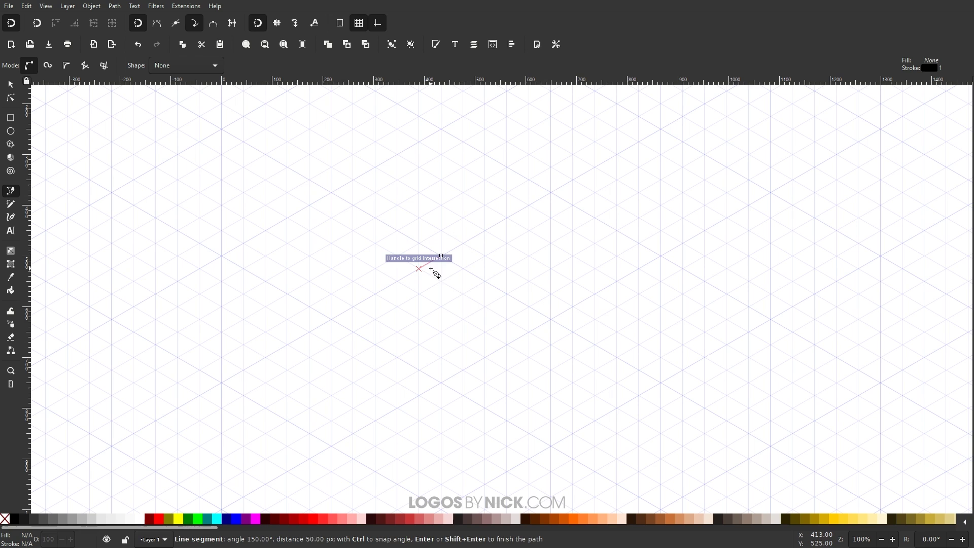
pyautogui.click(551, 318)
pyautogui.click(530, 332)
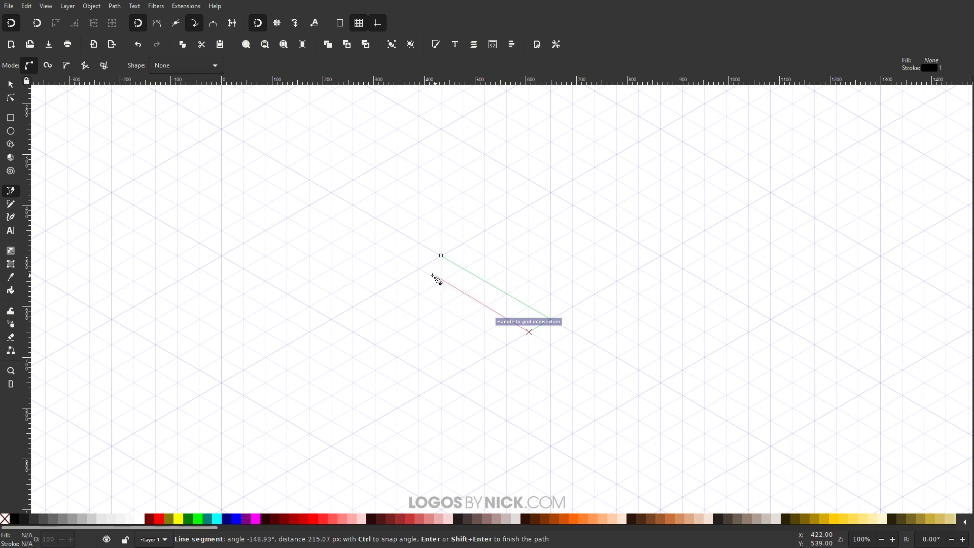
pyautogui.click(419, 268)
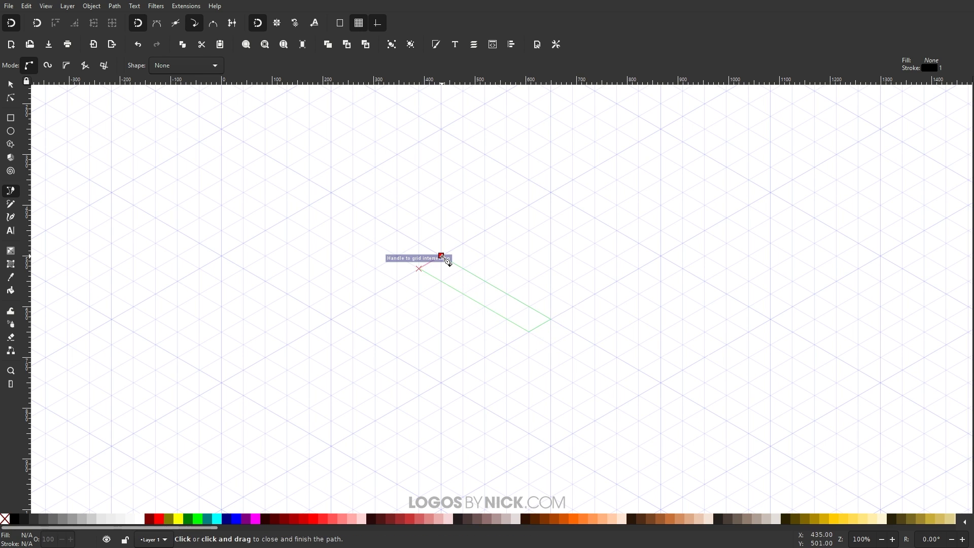
pyautogui.click(441, 255)
pyautogui.scroll(2, 508, 355)
pyautogui.hscroll(2, 507, 355)
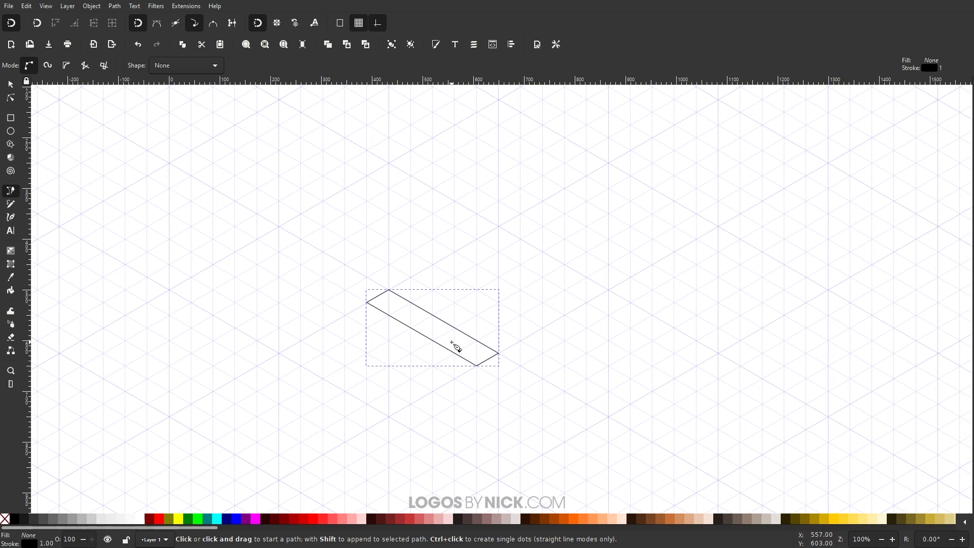
pyautogui.scroll(1, 442, 330)
pyautogui.hscroll(1, 442, 330)
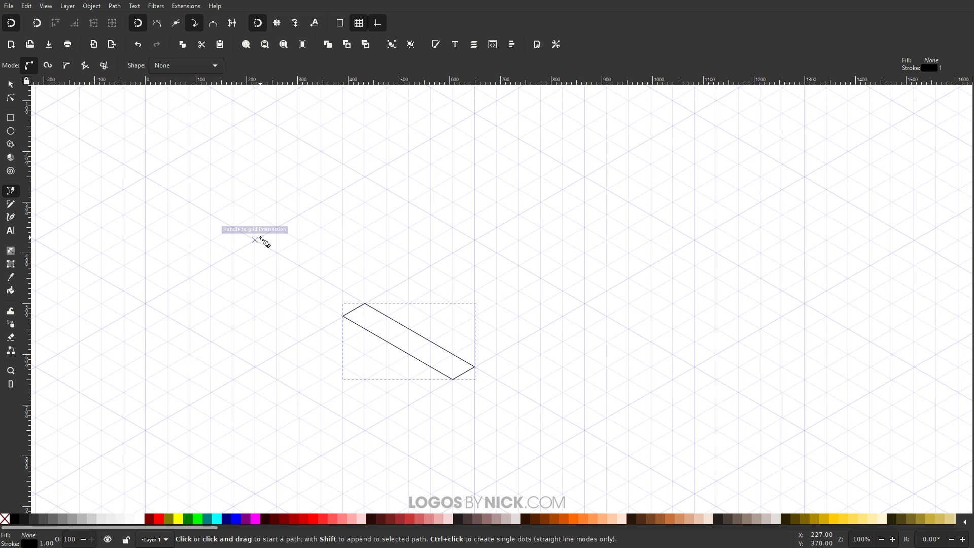
# Start a large outline at an upper-left intersection and fix its long first edge down-right
pyautogui.click(255, 215)
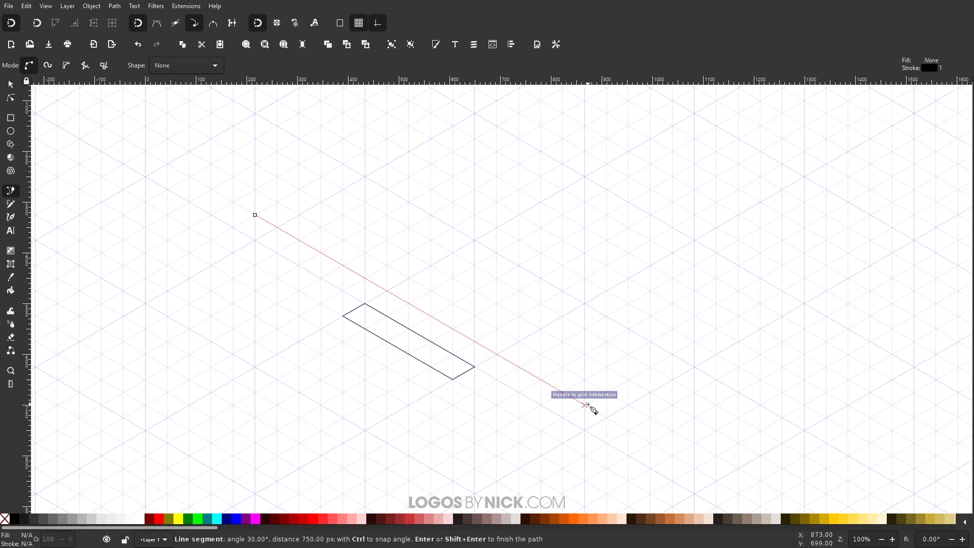
pyautogui.click(586, 405)
pyautogui.scroll(-1, 597, 404)
pyautogui.moveTo(668, 370); pyautogui.dragTo(489, 404)
pyautogui.scroll(-1, 492, 404)
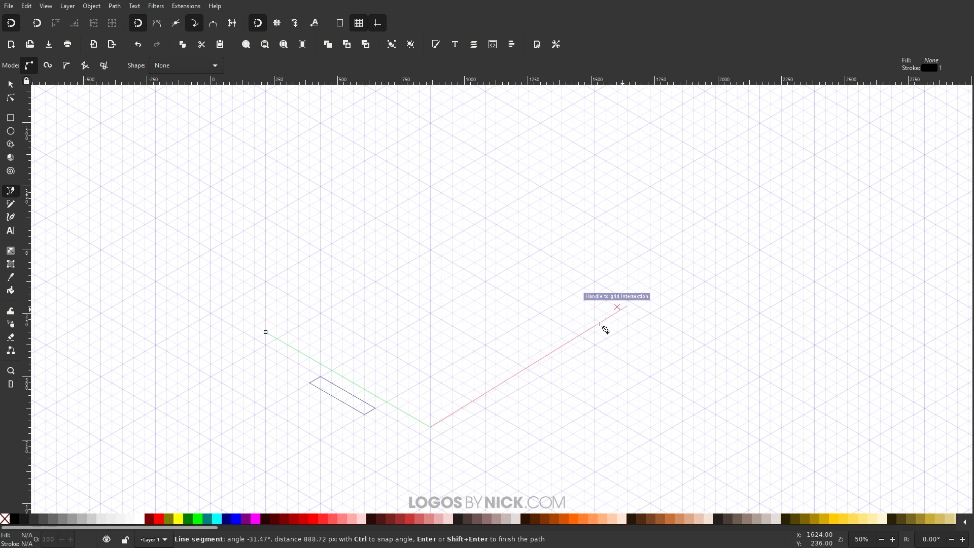
pyautogui.scroll(2, 452, 414)
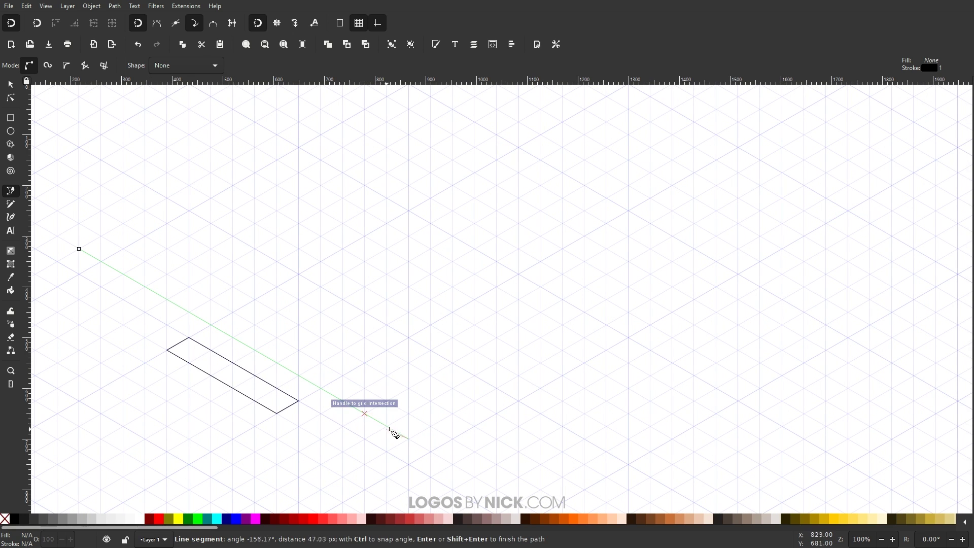
pyautogui.moveTo(457, 462); pyautogui.dragTo(504, 447)
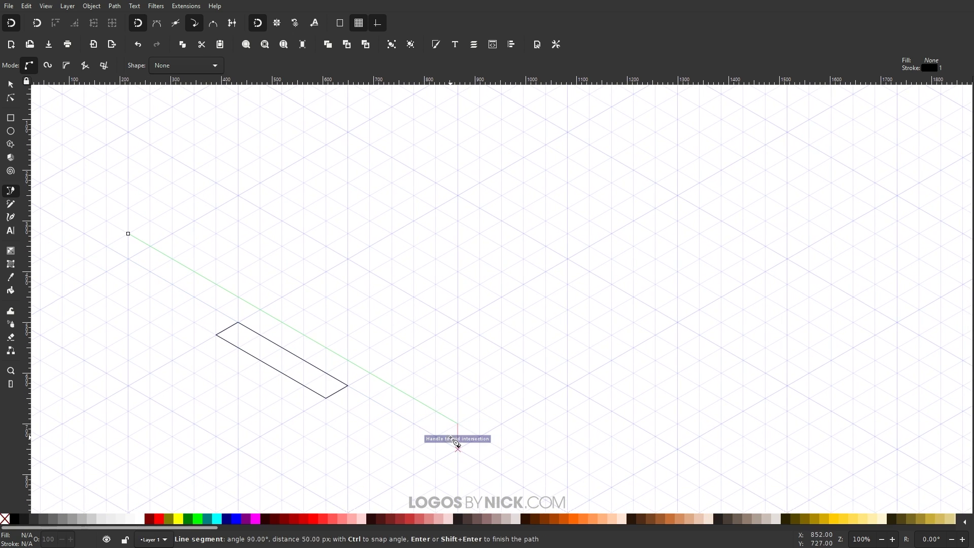
pyautogui.press('BackSpace')
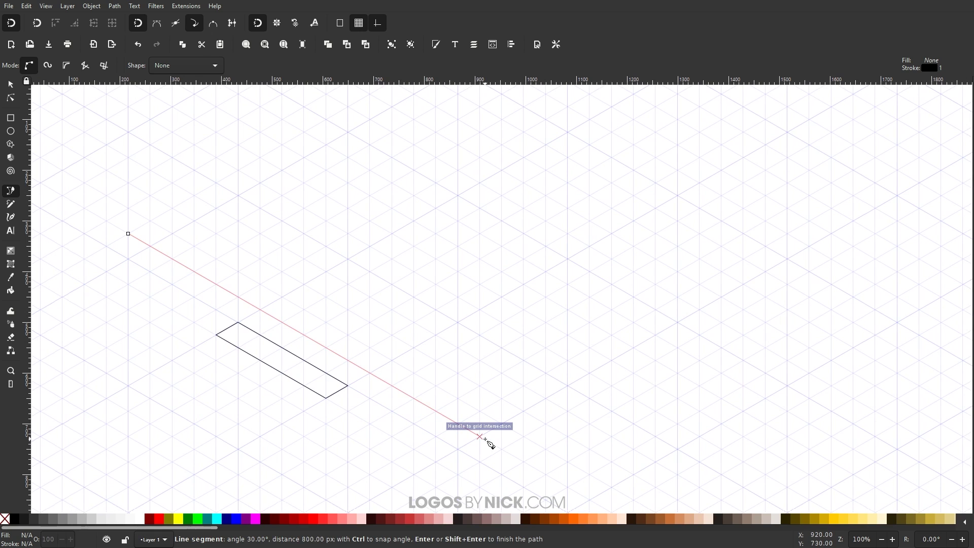
pyautogui.click(485, 439)
pyautogui.scroll(-2, 406, 413)
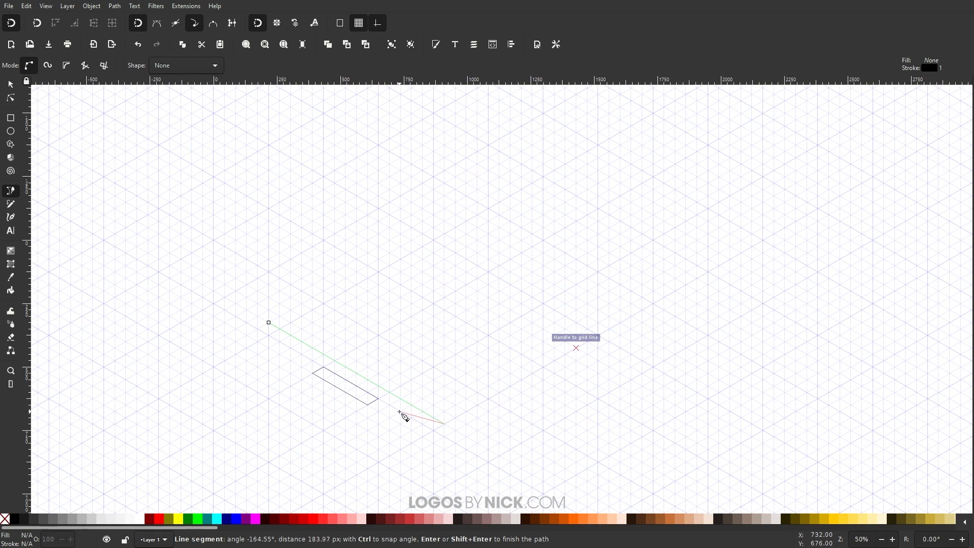
pyautogui.scroll(1, 404, 416)
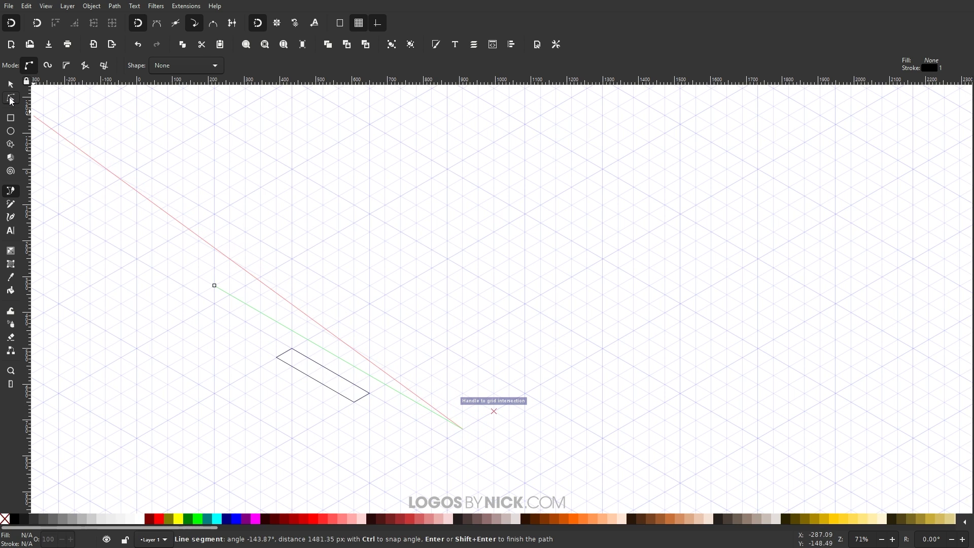
pyautogui.keyDown('ctrl'); pyautogui.scroll(-1, 447, 389); pyautogui.keyUp('ctrl')
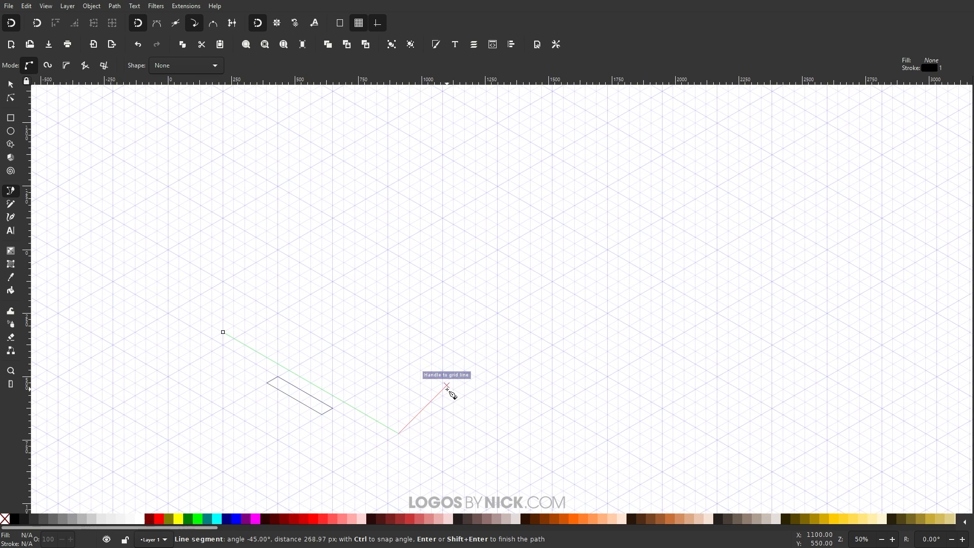
# Add the right and top corners and close the large four-sided outline
pyautogui.click(717, 249)
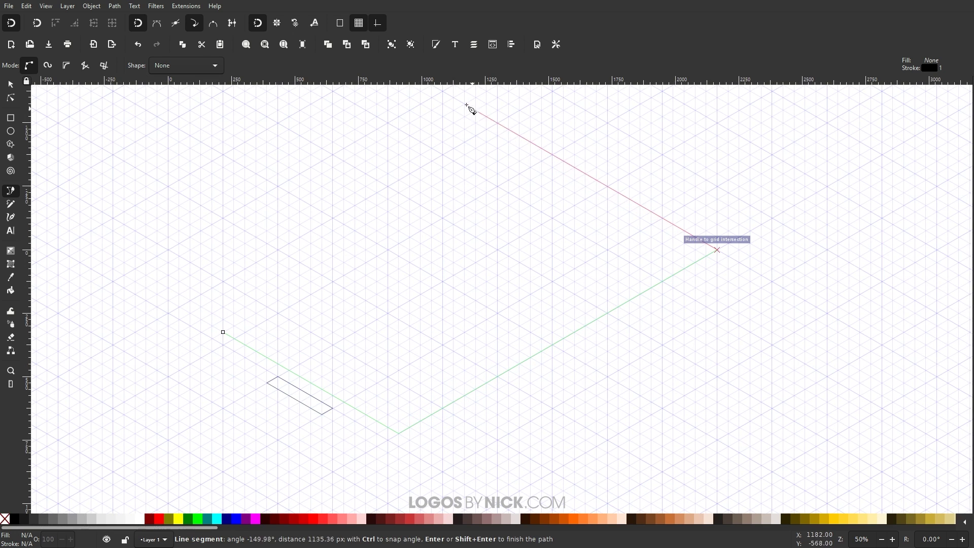
pyautogui.click(443, 91)
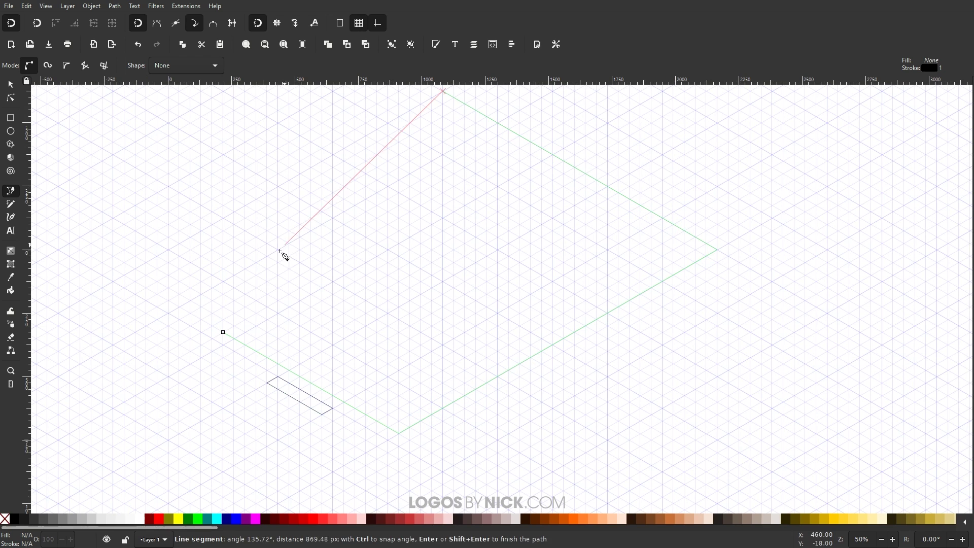
pyautogui.click(223, 332)
pyautogui.scroll(3, 464, 264)
pyautogui.hscroll(-2, 465, 263)
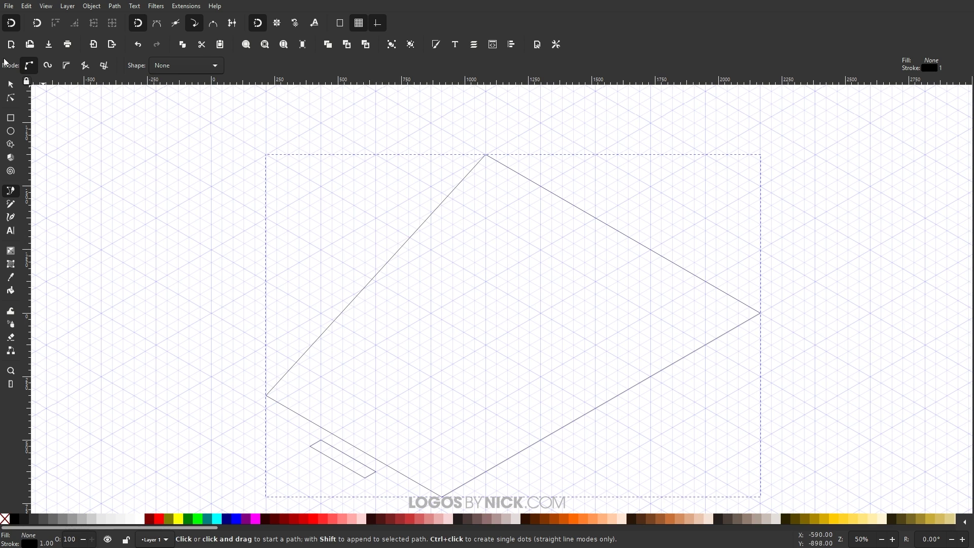
# With the Node tool, move the large outline's top corner one grid step down-right
pyautogui.click(12, 98)
pyautogui.moveTo(486, 155); pyautogui.dragTo(567, 201)
pyautogui.scroll(5, 567, 203)
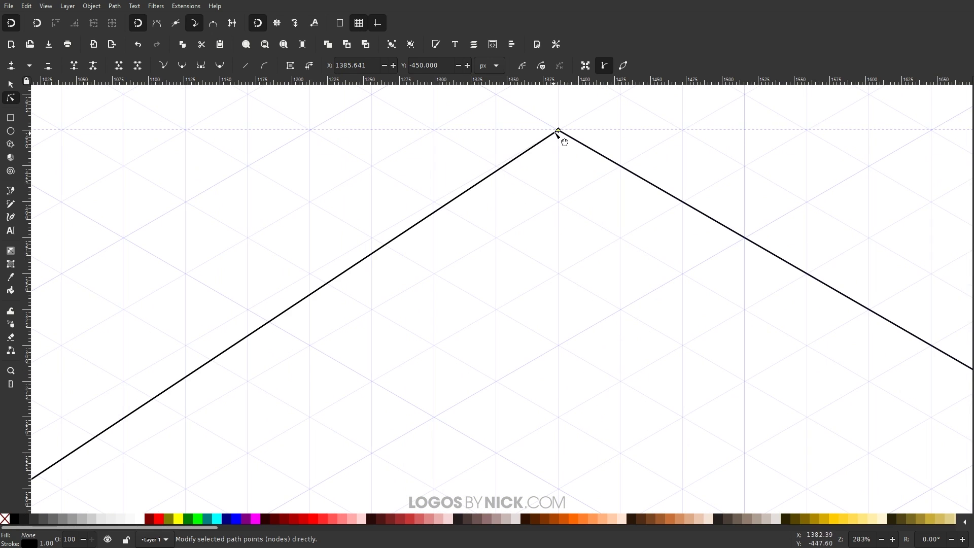
pyautogui.moveTo(560, 132); pyautogui.dragTo(624, 171)
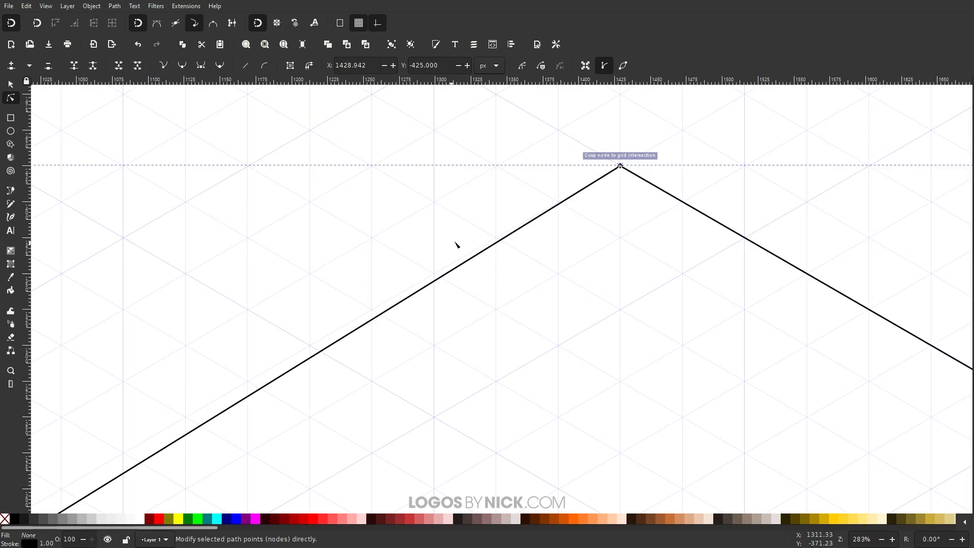
pyautogui.scroll(-5, 457, 244)
pyautogui.scroll(-1, 458, 261)
pyautogui.scroll(2, 426, 325)
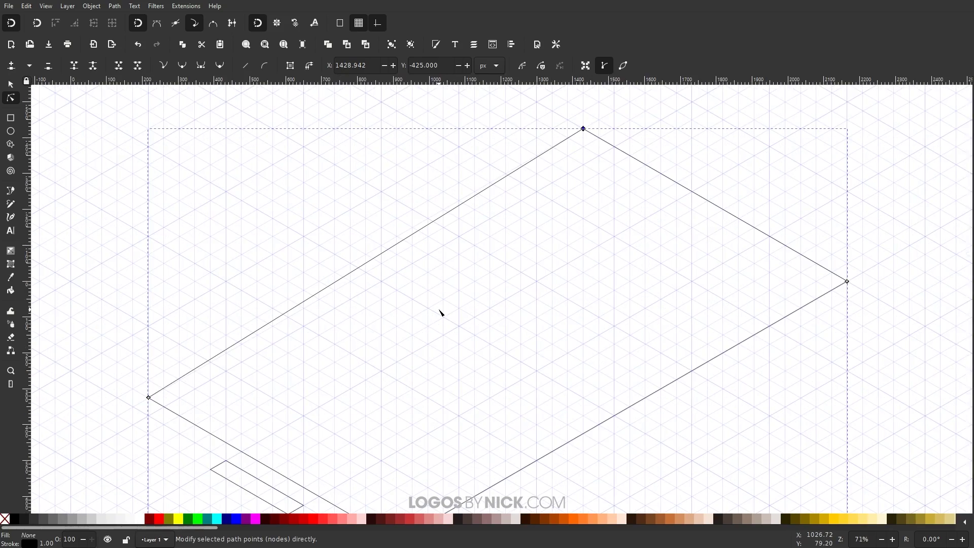
pyautogui.scroll(-3, 440, 314)
pyautogui.scroll(3, 441, 315)
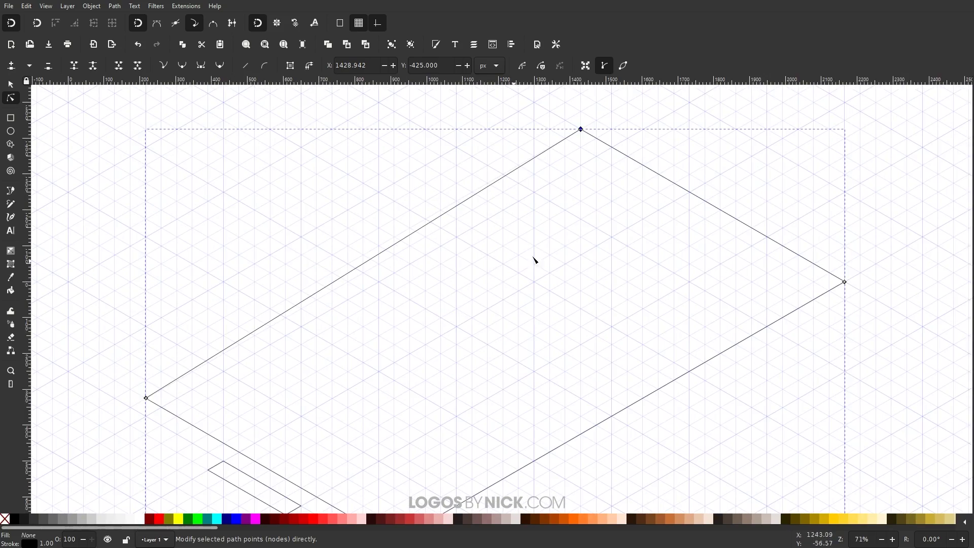
# Move the top corner a second grid step down-right to lengthen the outline
pyautogui.moveTo(534, 259)
pyautogui.mouseDown()
pyautogui.moveTo(538, 245)
pyautogui.moveTo(548, 311)
pyautogui.moveTo(572, 298)
pyautogui.moveTo(420, 355)
pyautogui.mouseUp()
pyautogui.scroll(3, 491, 268)
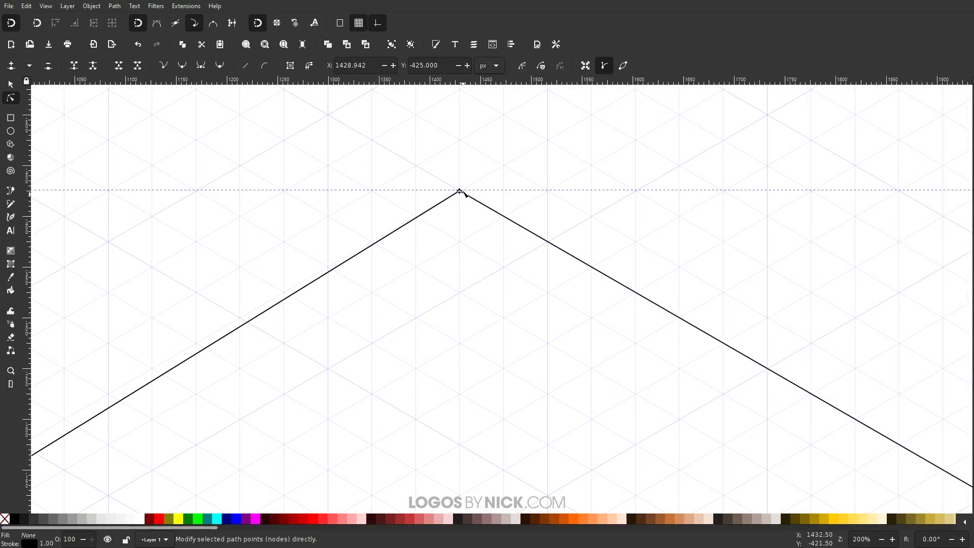
pyautogui.moveTo(460, 192); pyautogui.dragTo(504, 215)
pyautogui.scroll(-3, 451, 256)
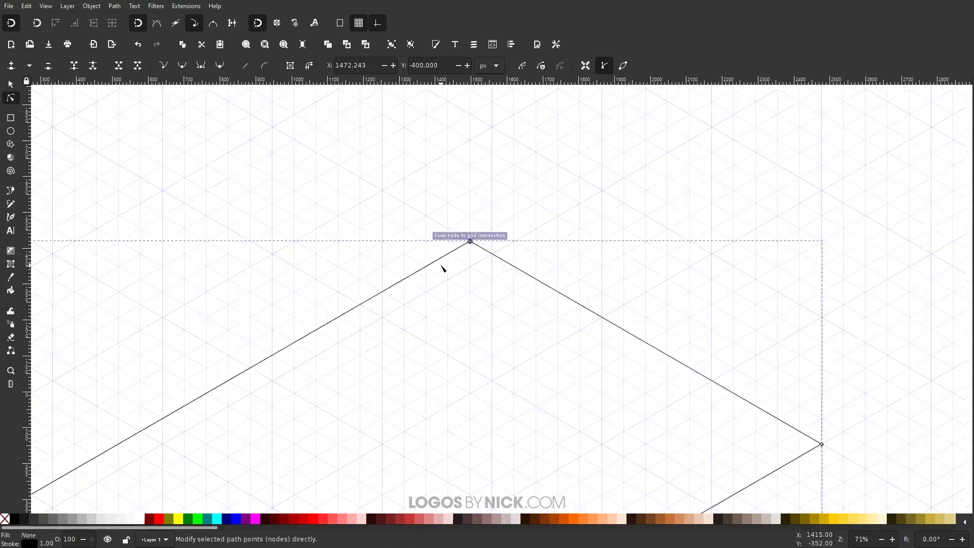
pyautogui.scroll(-3, 442, 269)
pyautogui.hscroll(-2, 437, 324)
pyautogui.scroll(1, 453, 361)
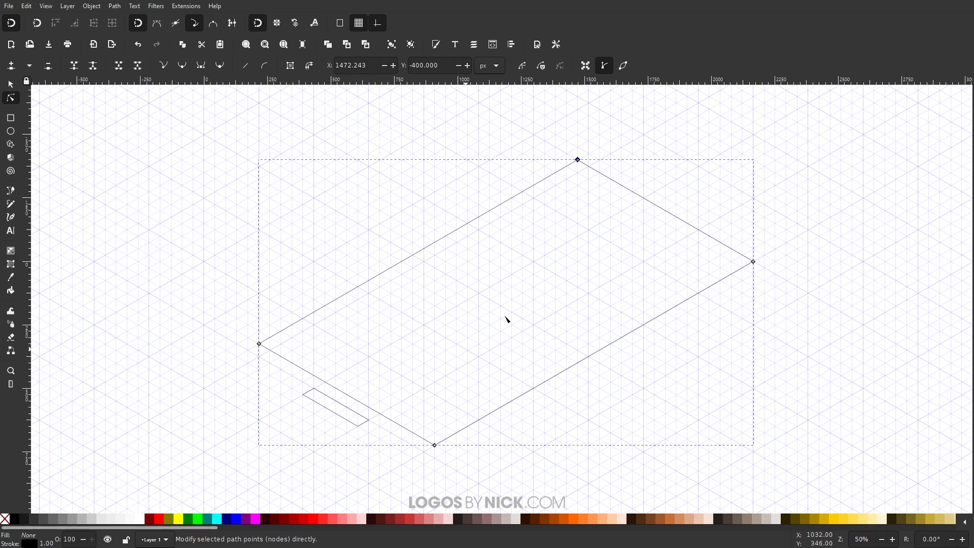
pyautogui.scroll(-1, 495, 446)
pyautogui.hscroll(1, 482, 434)
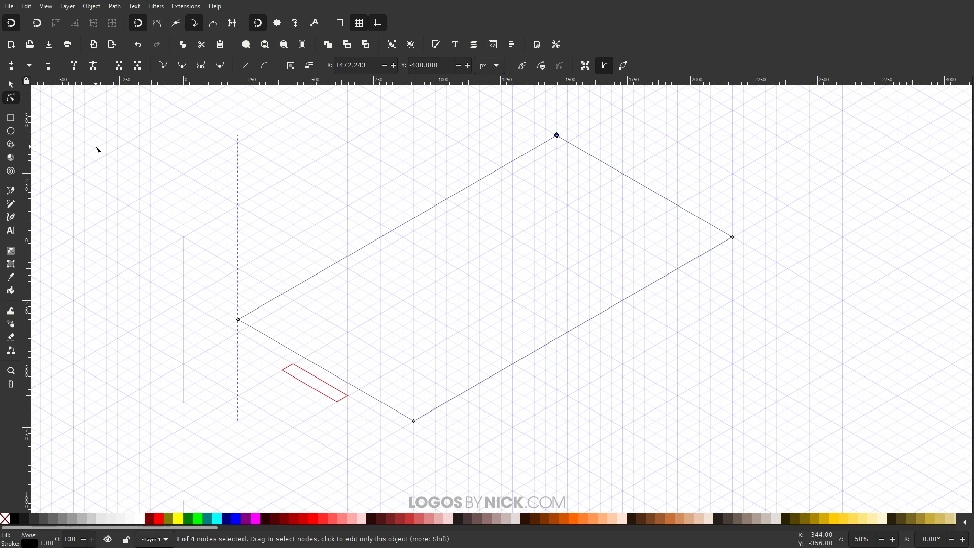
# Place a copy of the small parallelogram on the grid near the large outline's right corner
pyautogui.click(10, 85)
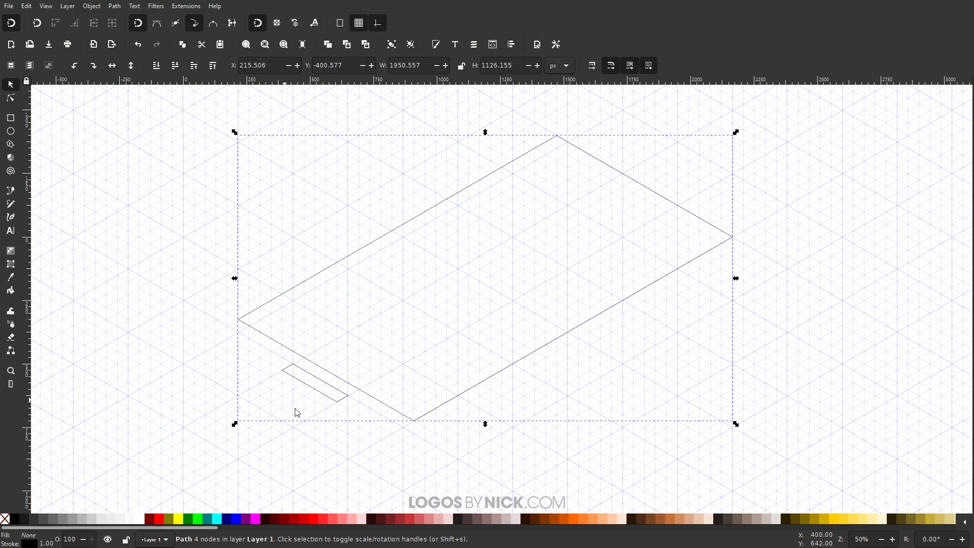
pyautogui.click(306, 392)
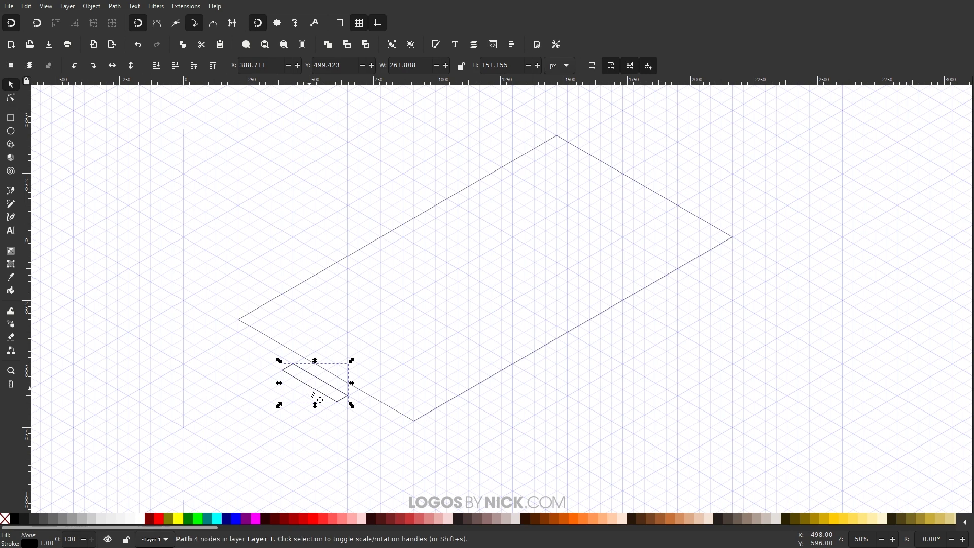
pyautogui.moveTo(311, 393); pyautogui.dragTo(662, 183)
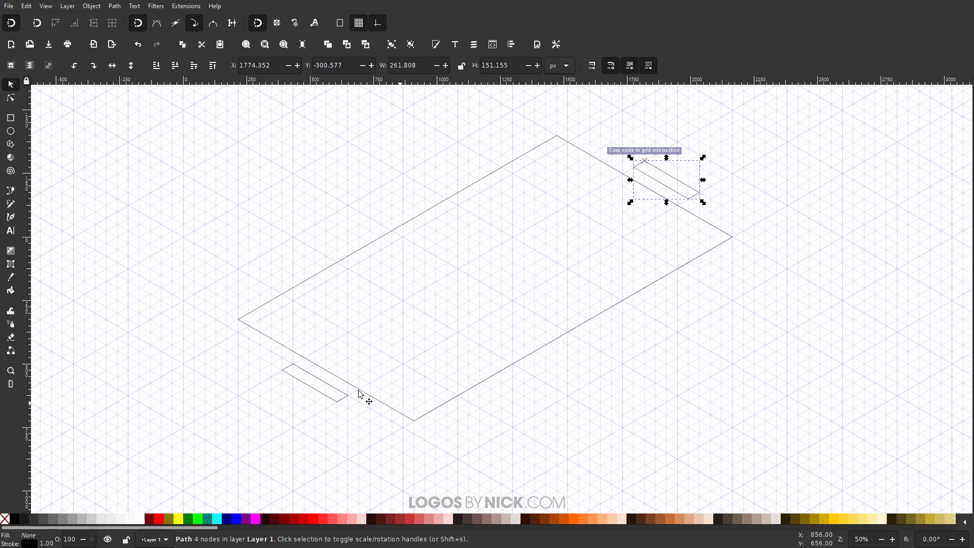
pyautogui.keyDown('ctrl'); pyautogui.scroll(-1, 341, 380); pyautogui.keyUp('ctrl')
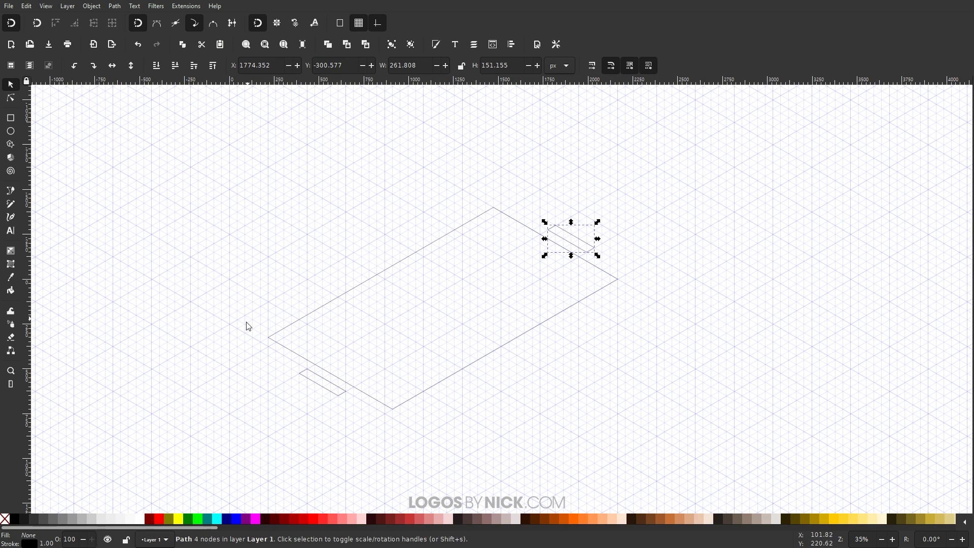
pyautogui.keyDown('ctrl'); pyautogui.scroll(1, 358, 446); pyautogui.keyUp('ctrl')
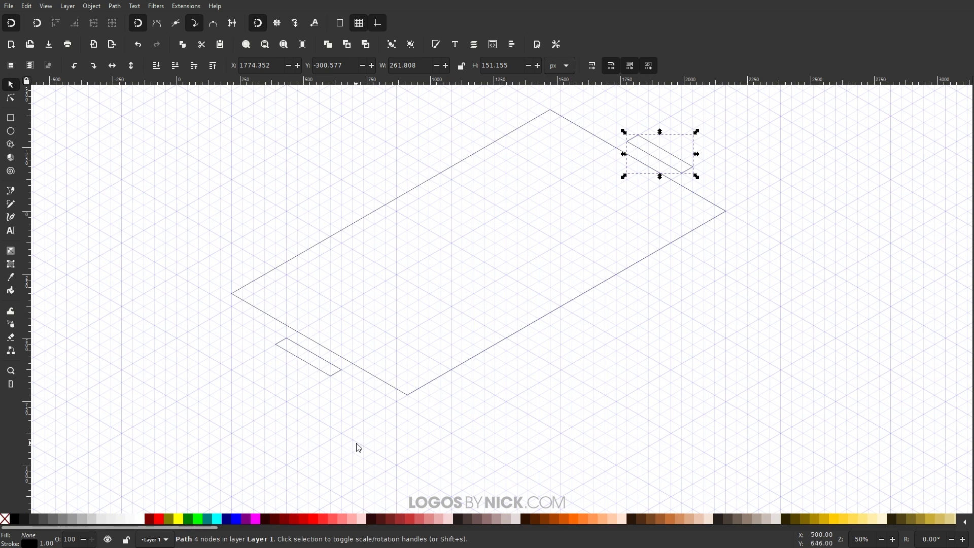
pyautogui.click(10, 191)
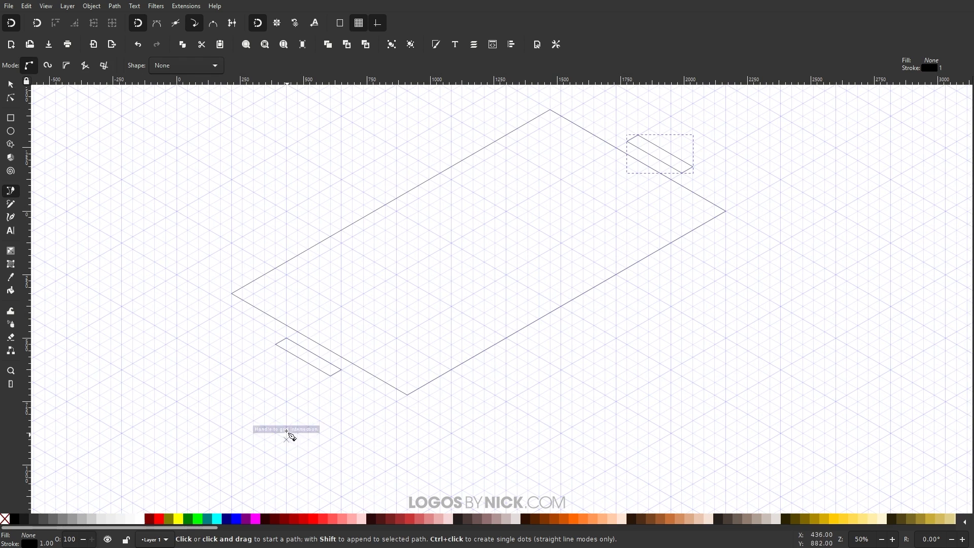
# Start an outer border below the bottom corner and fix its left corner
pyautogui.keyDown('ctrl'); pyautogui.scroll(1, 276, 436); pyautogui.keyUp('ctrl')
pyautogui.hscroll(-2, 269, 306)
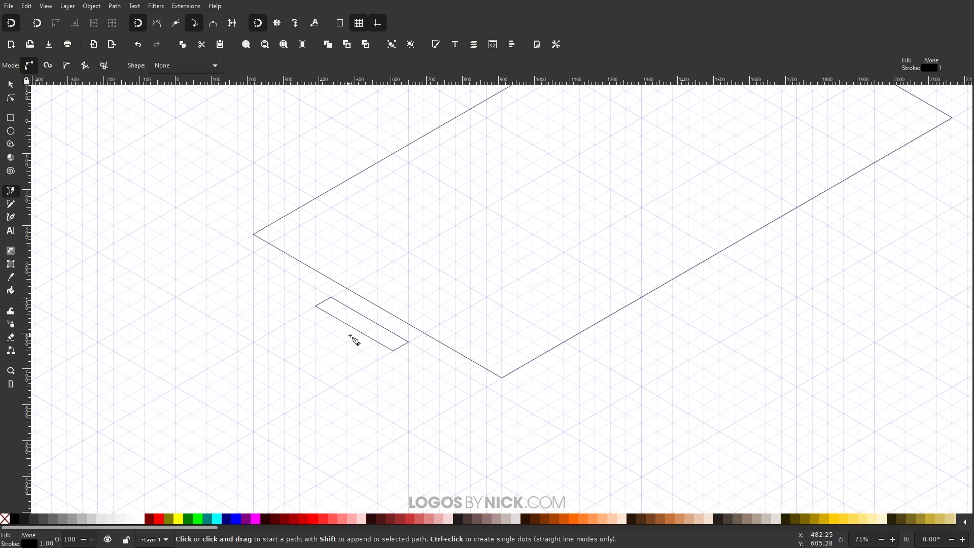
pyautogui.click(501, 432)
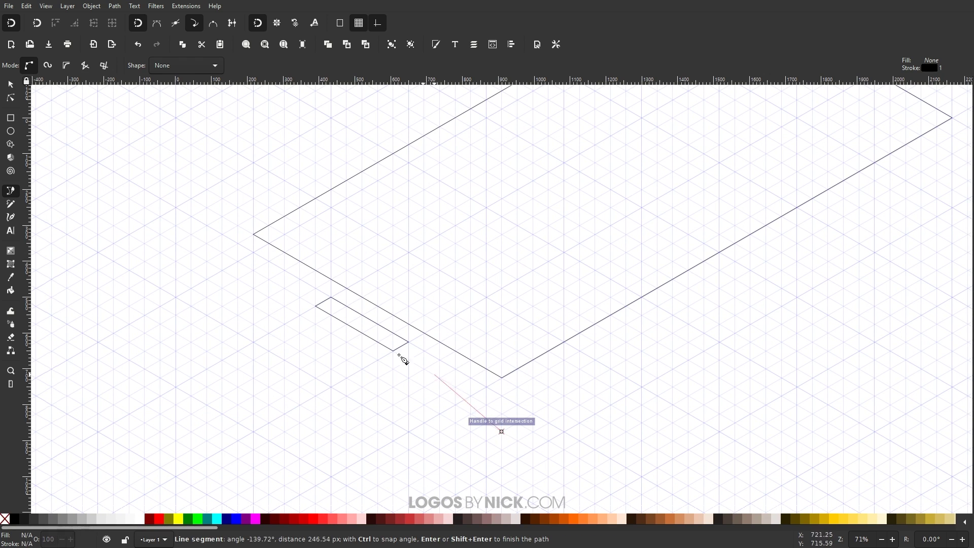
pyautogui.click(191, 252)
pyautogui.scroll(11, 403, 153)
pyautogui.hscroll(7, 402, 153)
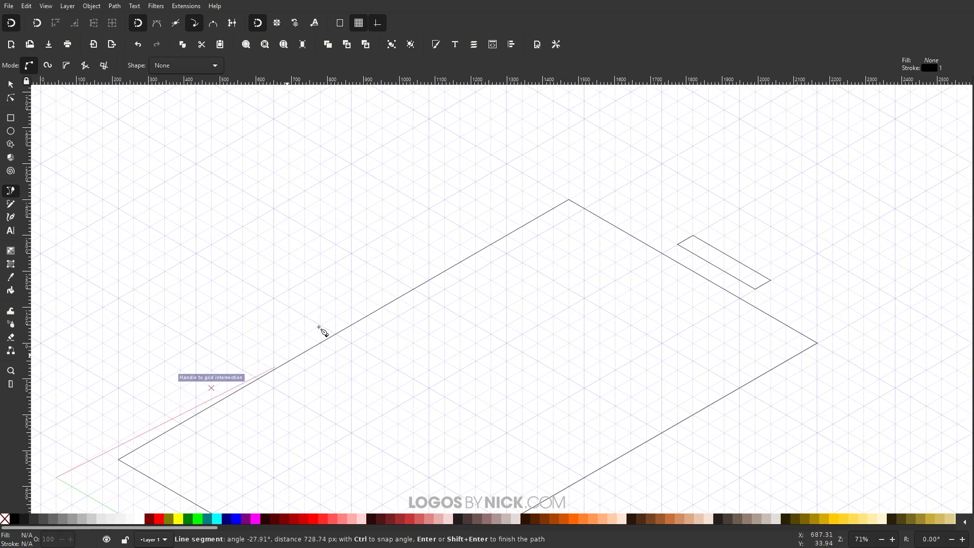
pyautogui.scroll(3, 320, 330)
pyautogui.hscroll(2, 319, 330)
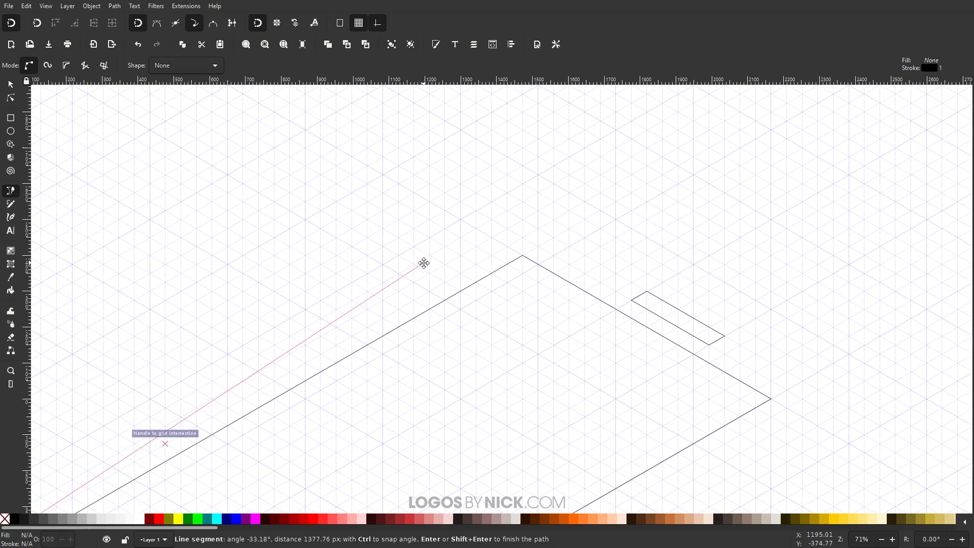
# Add the top and right corners and close the outer border around everything
pyautogui.click(567, 211)
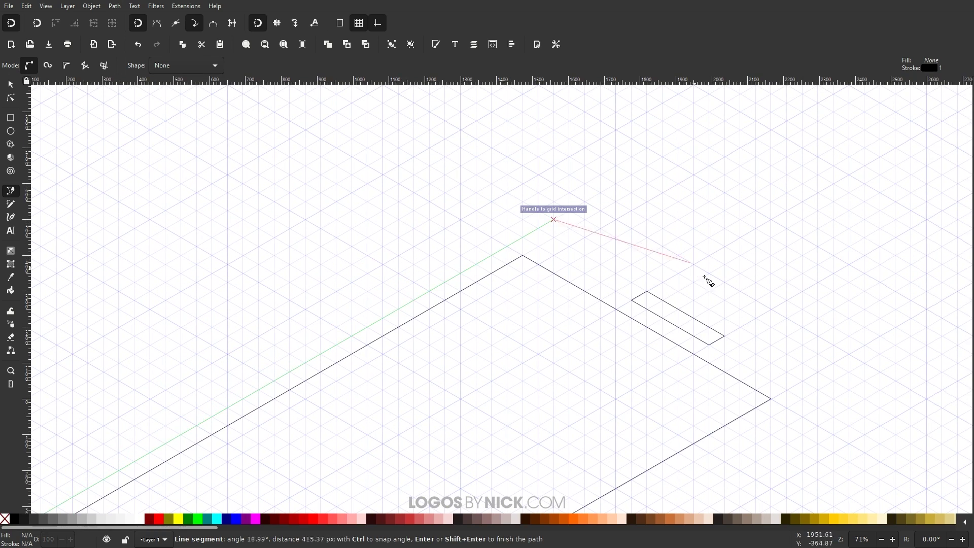
pyautogui.scroll(-9, 726, 294)
pyautogui.hscroll(6, 725, 295)
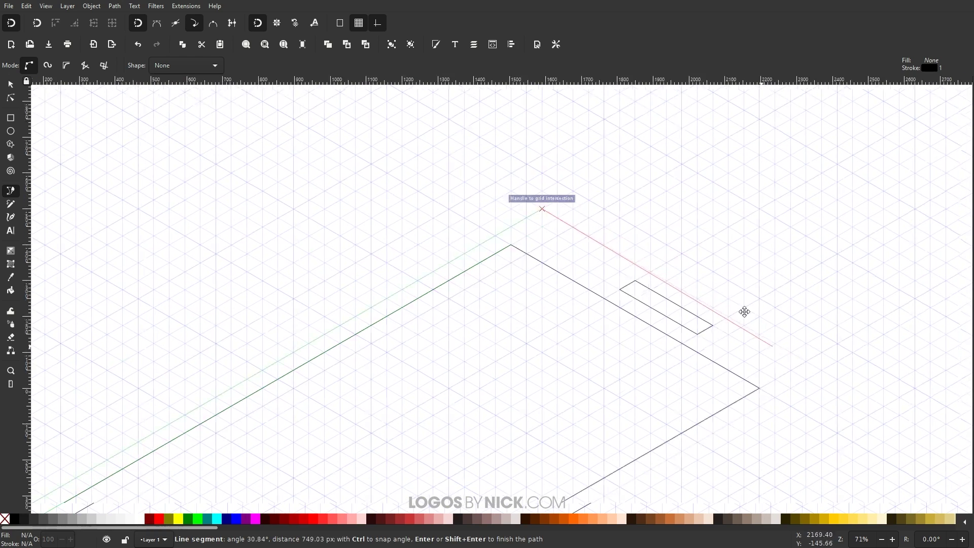
pyautogui.click(704, 189)
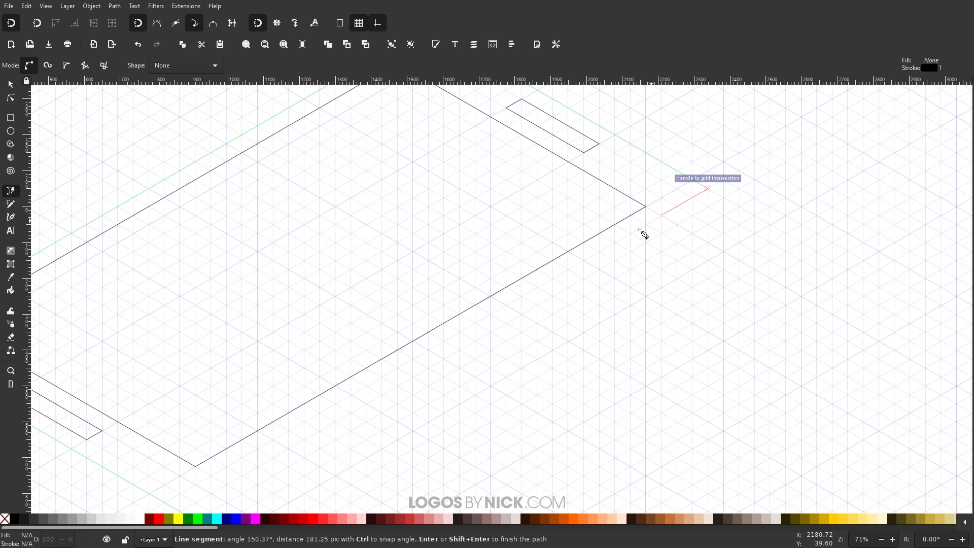
pyautogui.scroll(-6, 512, 295)
pyautogui.hscroll(-9, 513, 296)
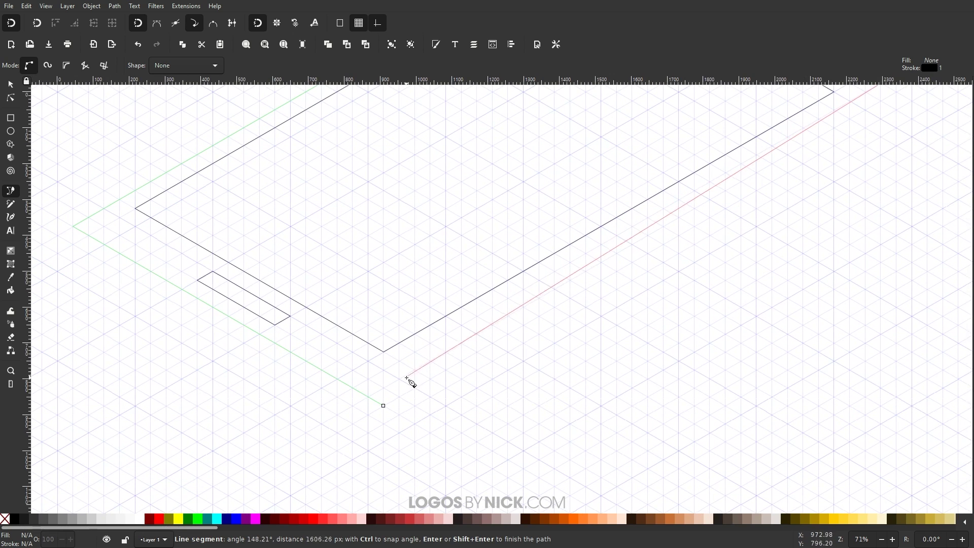
pyautogui.click(383, 406)
pyautogui.scroll(-2, 483, 387)
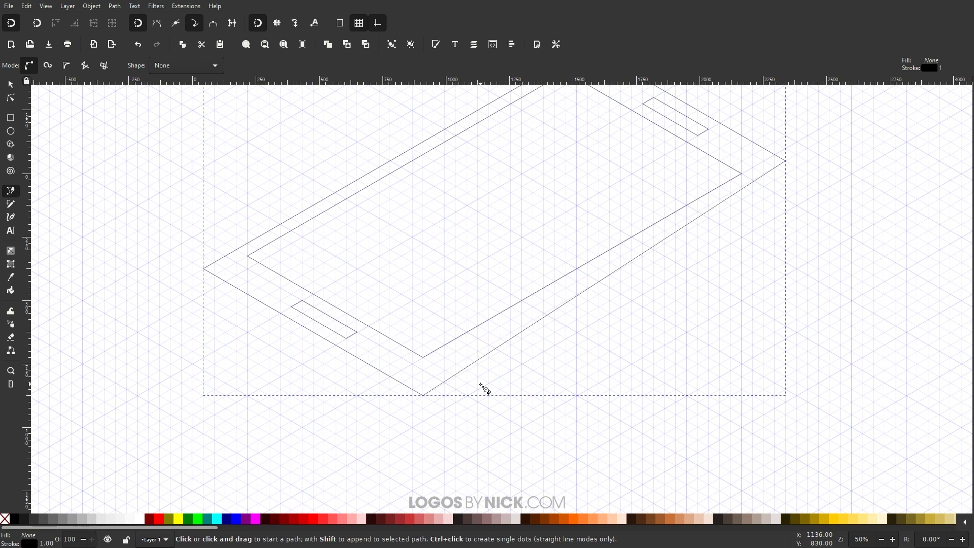
pyautogui.scroll(2, 483, 304)
pyautogui.moveTo(483, 305); pyautogui.dragTo(546, 367)
pyautogui.scroll(-1, 410, 311)
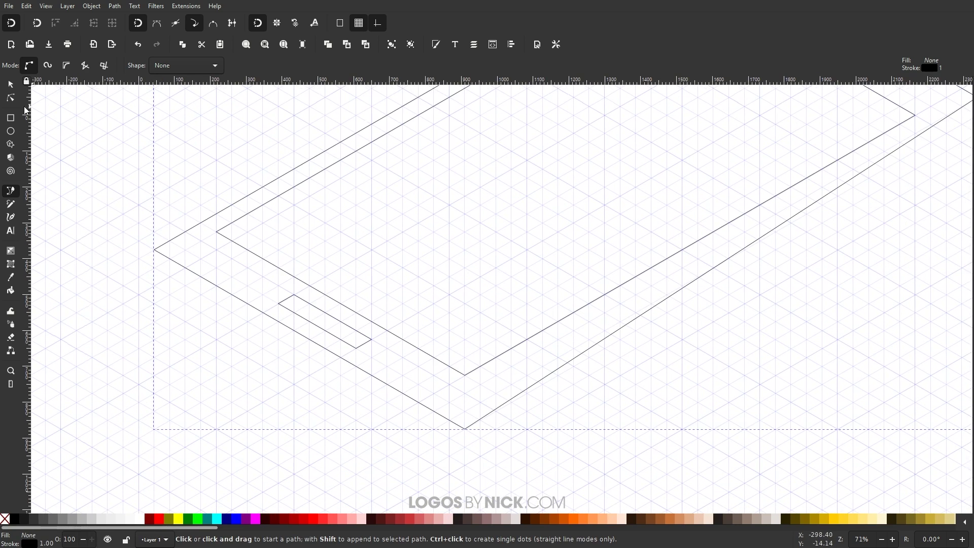
pyautogui.click(11, 98)
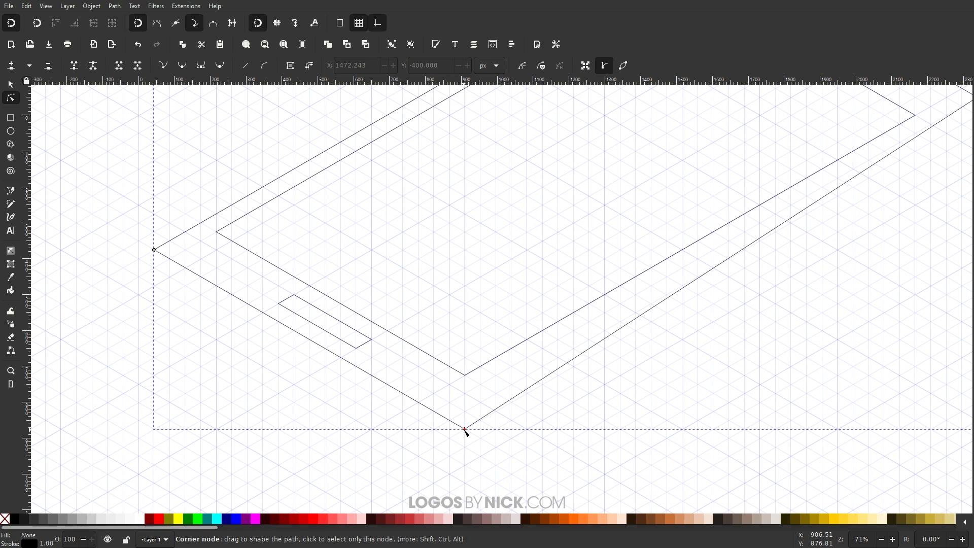
# Snap the outer outline's bottom corner node onto the grid intersection
pyautogui.moveTo(464, 430); pyautogui.dragTo(436, 416)
pyautogui.scroll(-2, 483, 341)
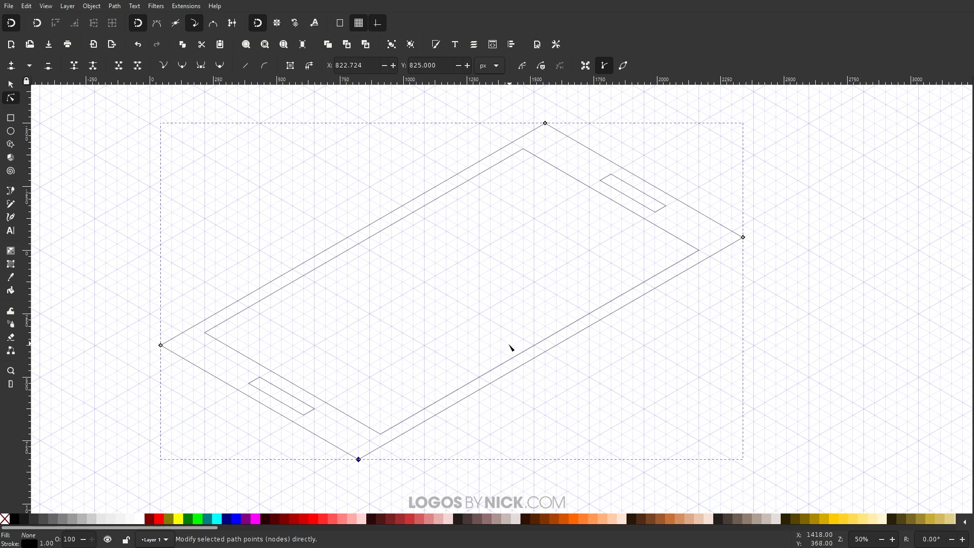
pyautogui.hscroll(-4, 510, 347)
pyautogui.scroll(-2, 509, 347)
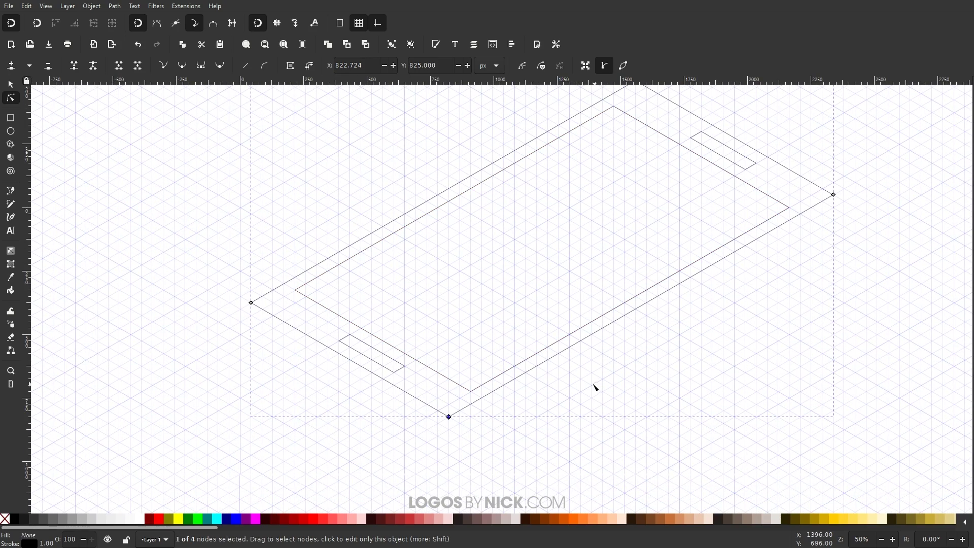
# Select the small lower-left slot as a whole object
pyautogui.hscroll(4, 553, 318)
pyautogui.scroll(1, 553, 318)
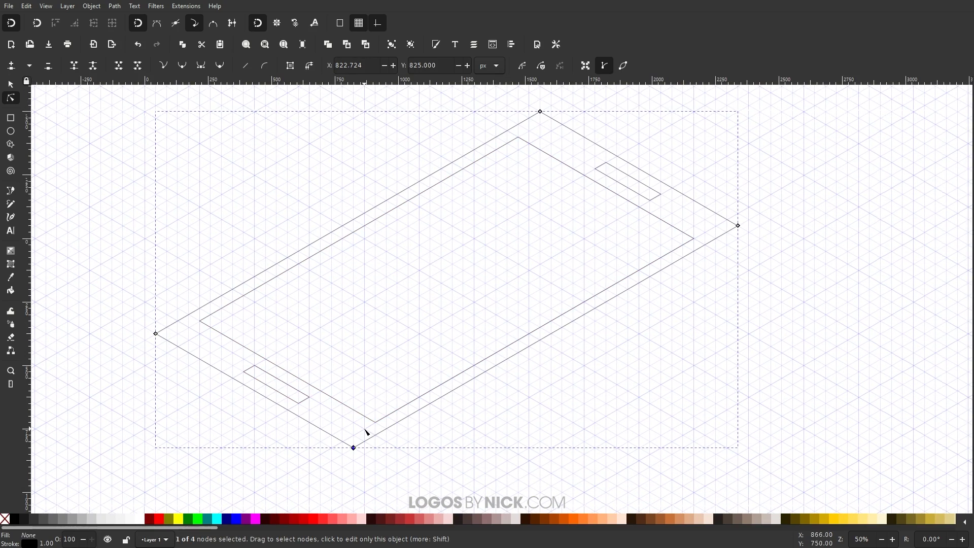
pyautogui.press('s')
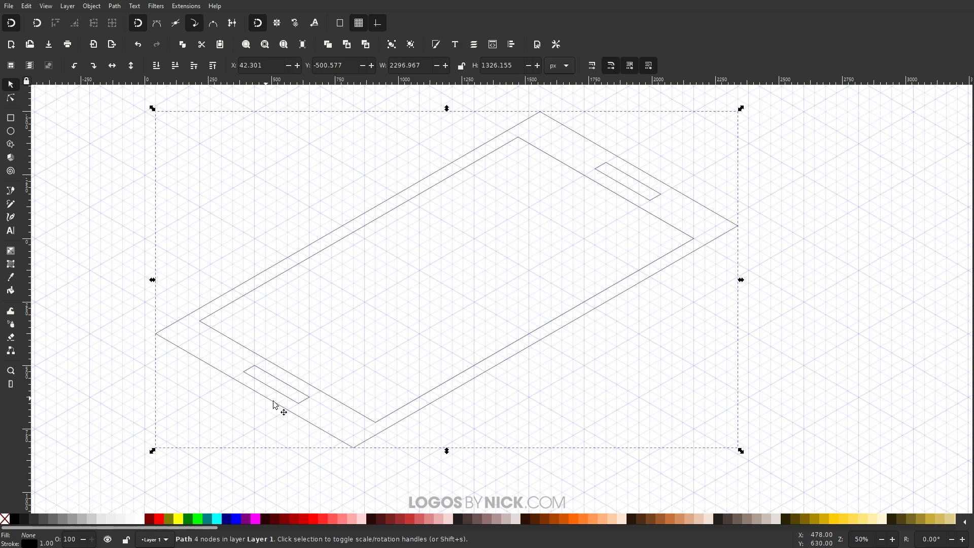
pyautogui.click(299, 406)
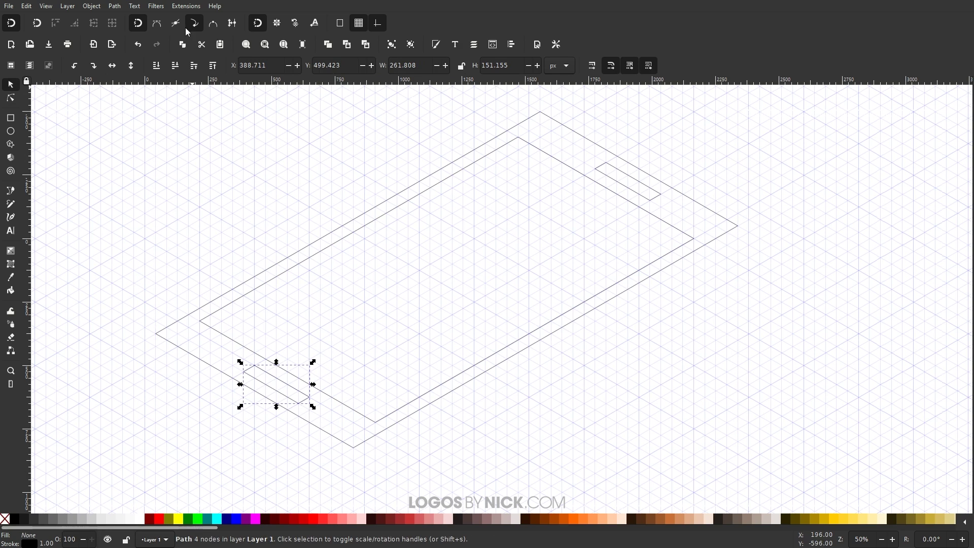
# Search Path Effects for 'corners' and apply Corners (Fillet/Chamfer) to the lower-left slot
pyautogui.click(117, 6)
pyautogui.click(149, 229)
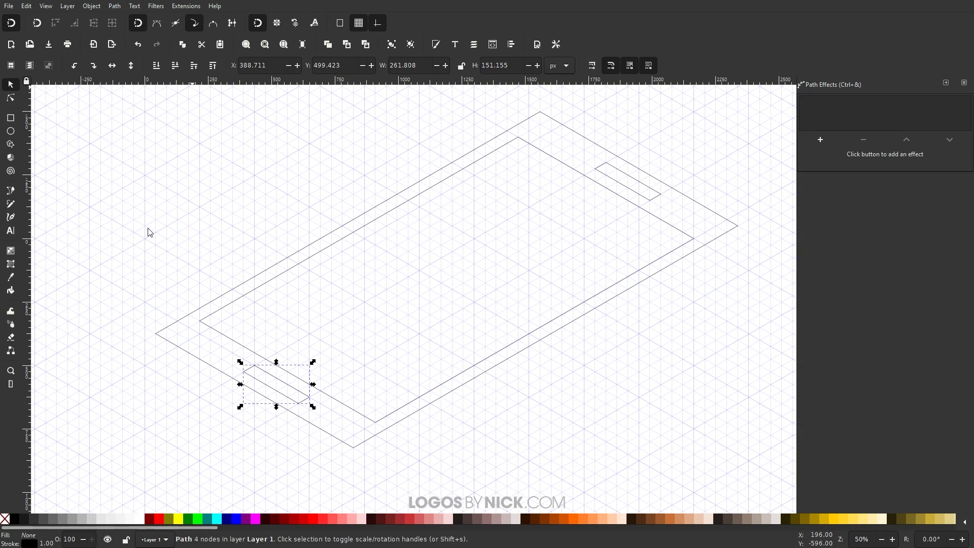
pyautogui.click(819, 140)
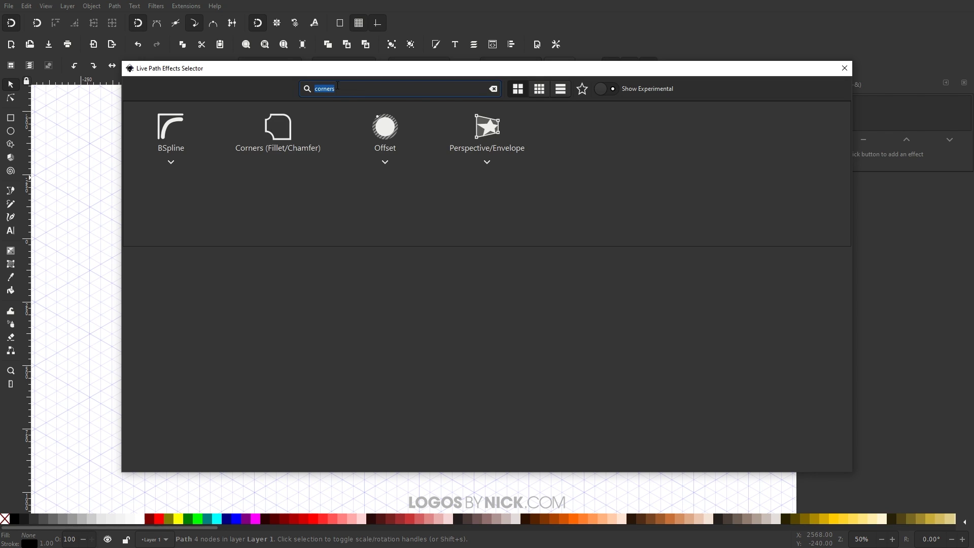
pyautogui.write('corners')
pyautogui.press('BackSpace')
pyautogui.press('BackSpace')
pyautogui.press('BackSpace')
pyautogui.press('BackSpace')
pyautogui.press('BackSpace')
pyautogui.press('BackSpace')
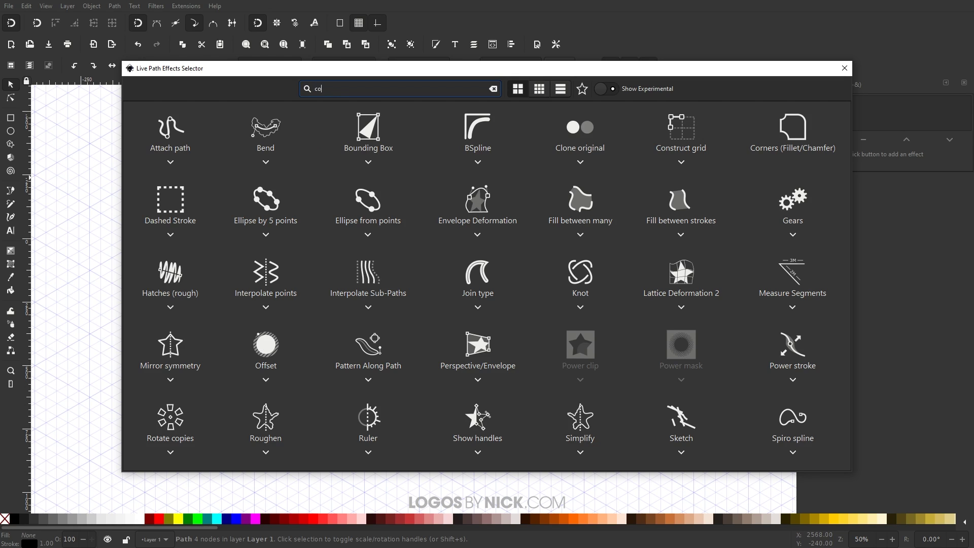
pyautogui.write('corners')
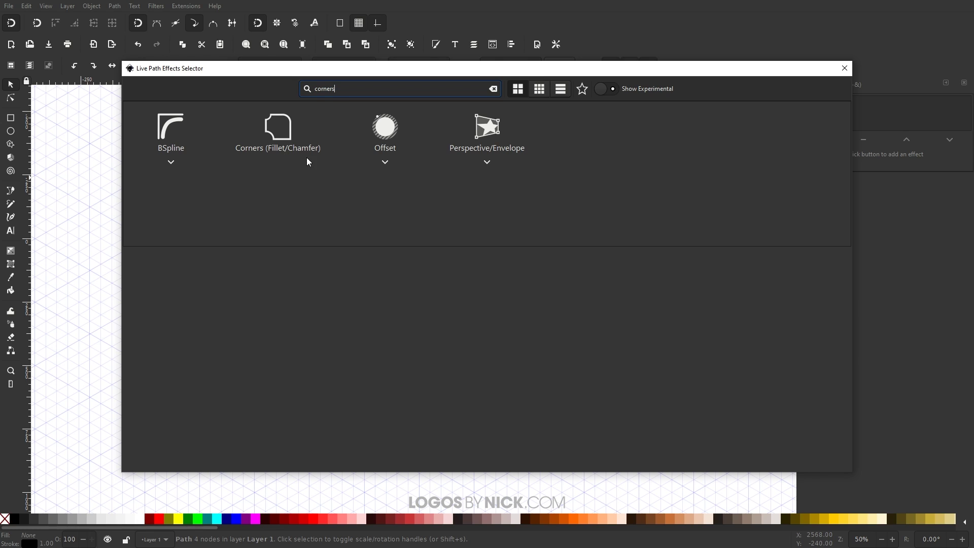
pyautogui.click(282, 134)
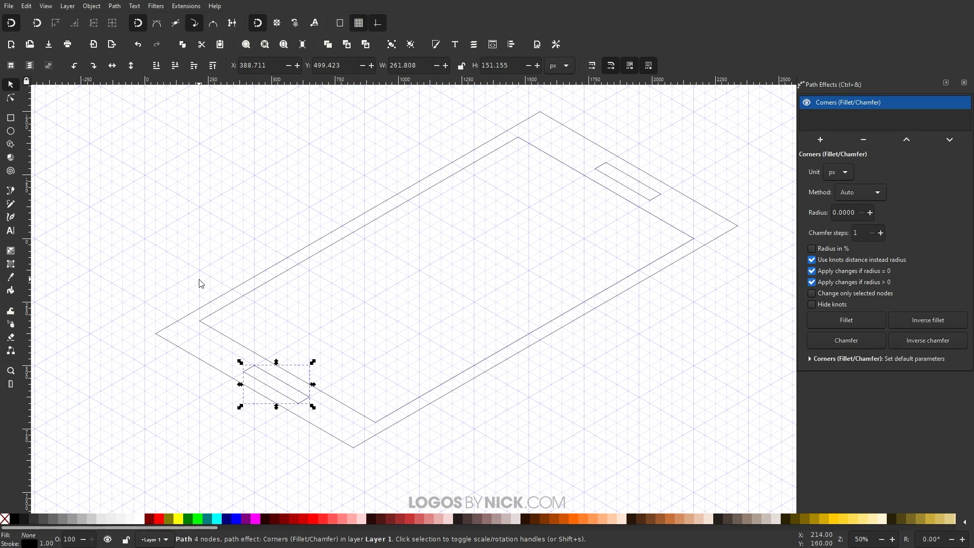
# Zoom in on the slot with the Node tool and trial a single-corner fillet, then undo it
pyautogui.moveTo(252, 409); pyautogui.dragTo(349, 415)
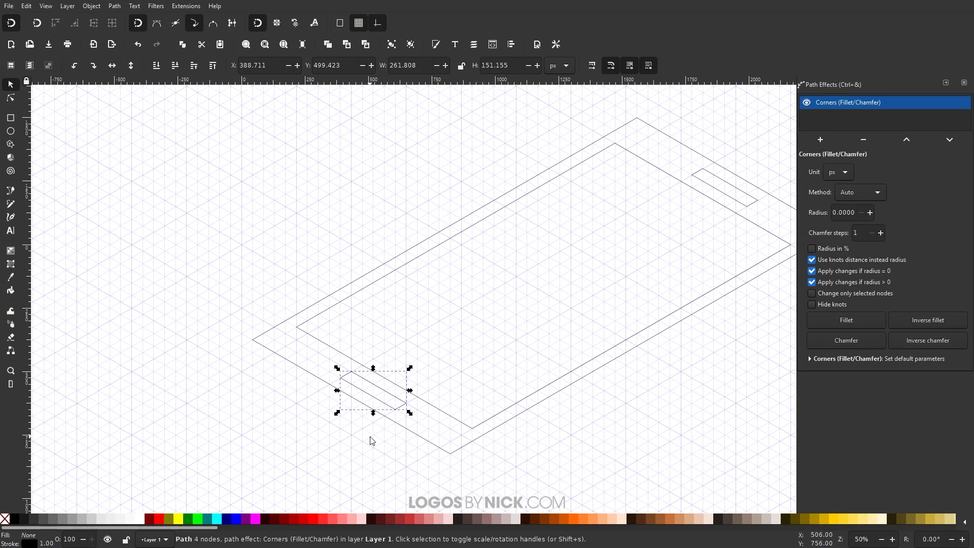
pyautogui.scroll(4, 375, 436)
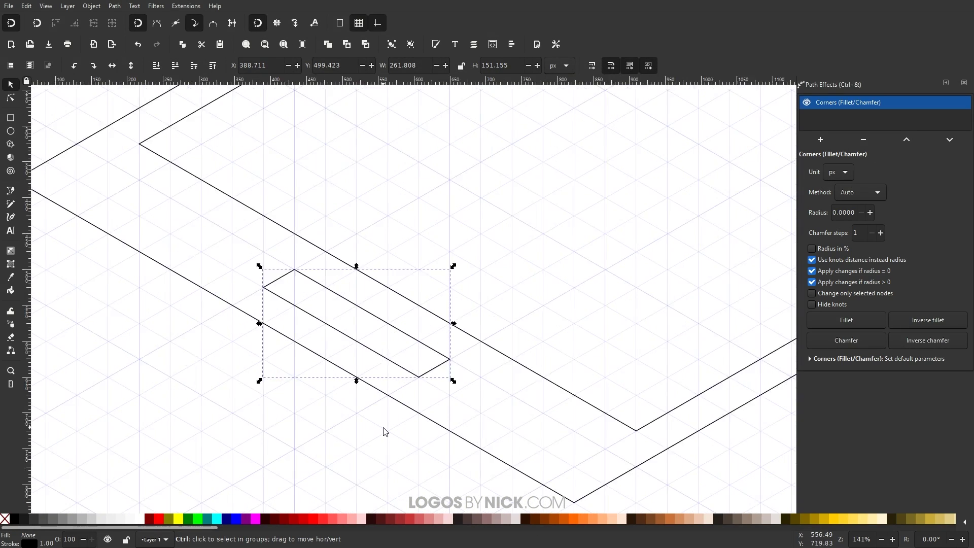
pyautogui.click(13, 97)
pyautogui.scroll(1, 362, 287)
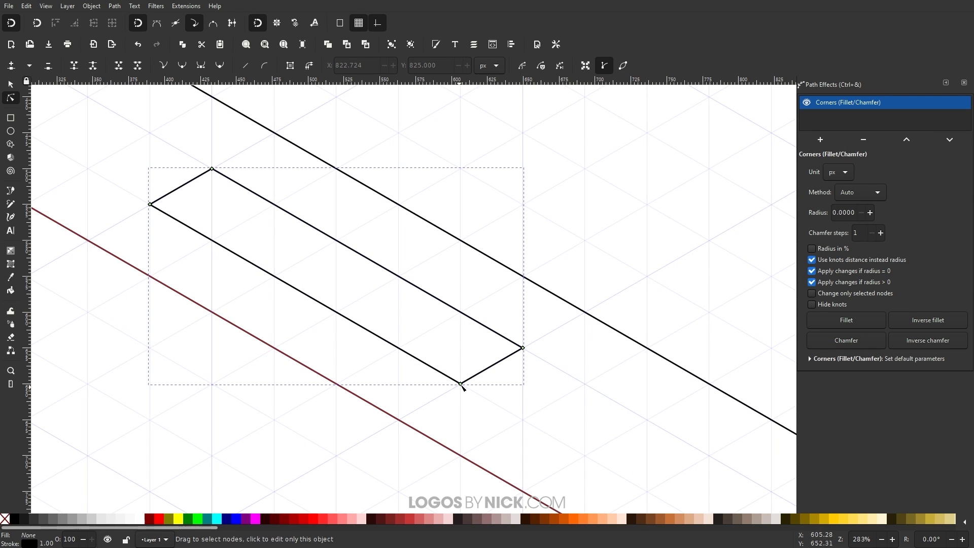
pyautogui.moveTo(468, 384); pyautogui.dragTo(509, 373)
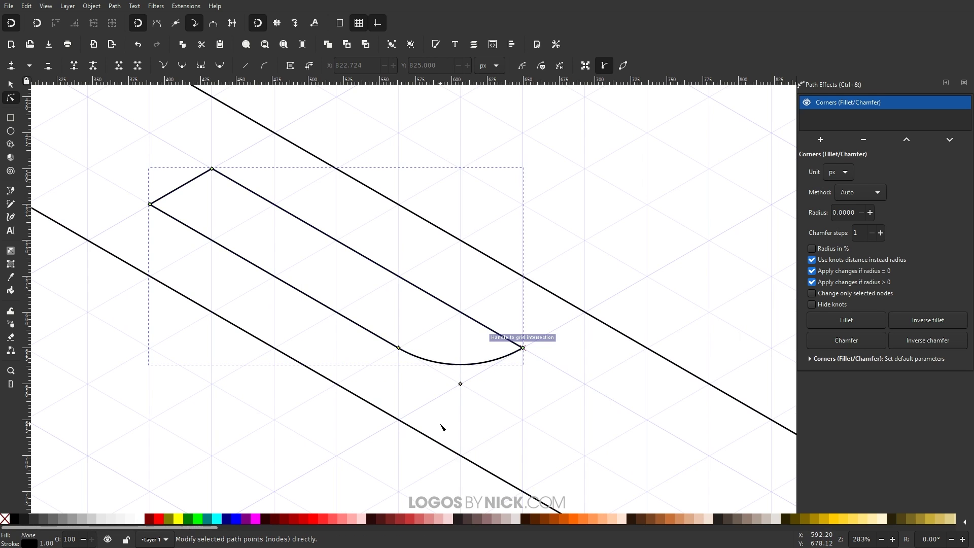
pyautogui.hotkey('ctrl', 'z')
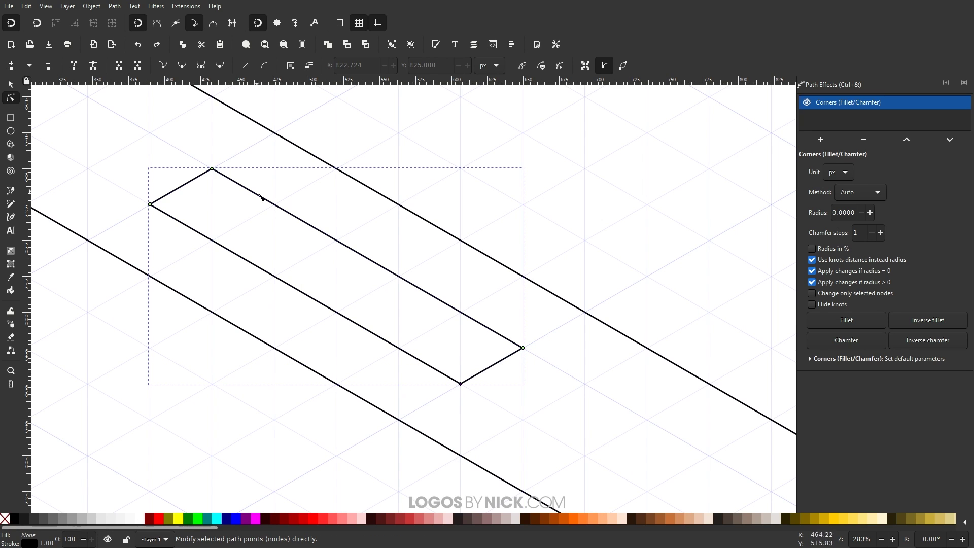
# Select all four slot nodes and enlarge the fillet until both ends are fully round
pyautogui.moveTo(588, 463); pyautogui.dragTo(110, 125)
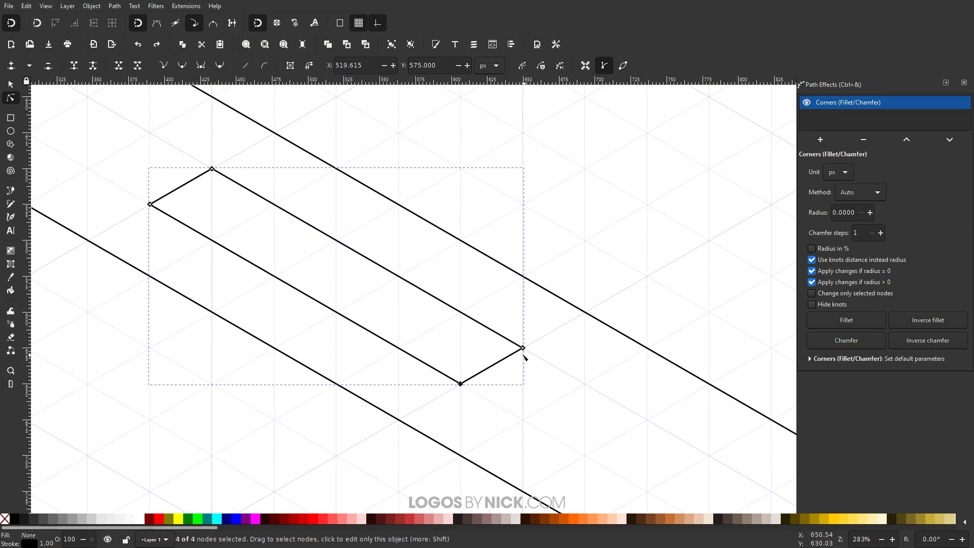
pyautogui.moveTo(552, 420); pyautogui.dragTo(151, 134)
pyautogui.moveTo(523, 348); pyautogui.dragTo(501, 385)
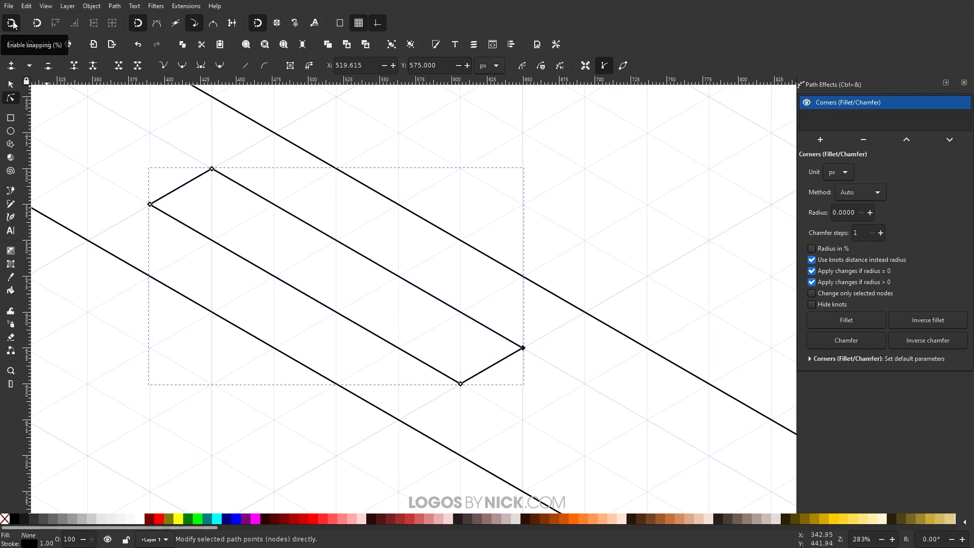
pyautogui.moveTo(525, 349); pyautogui.dragTo(496, 366)
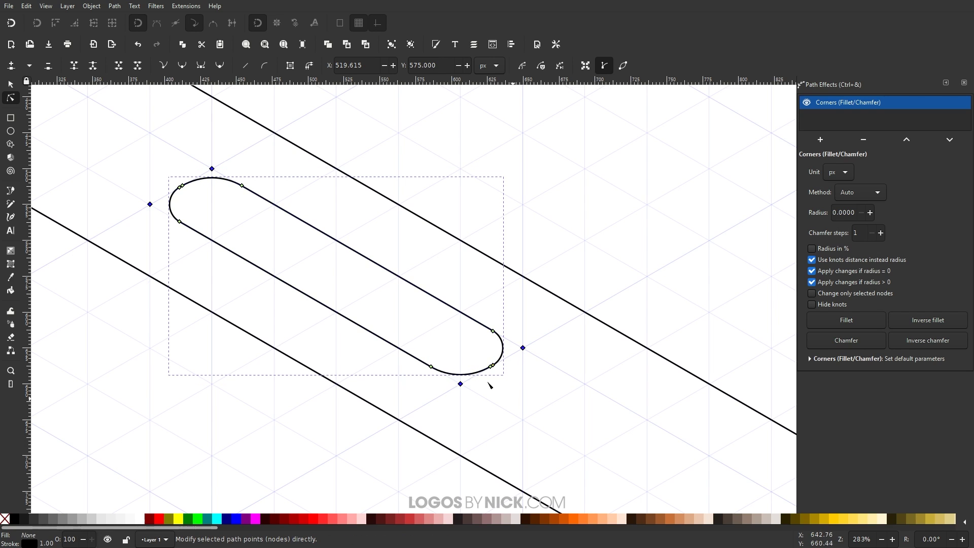
pyautogui.click(11, 22)
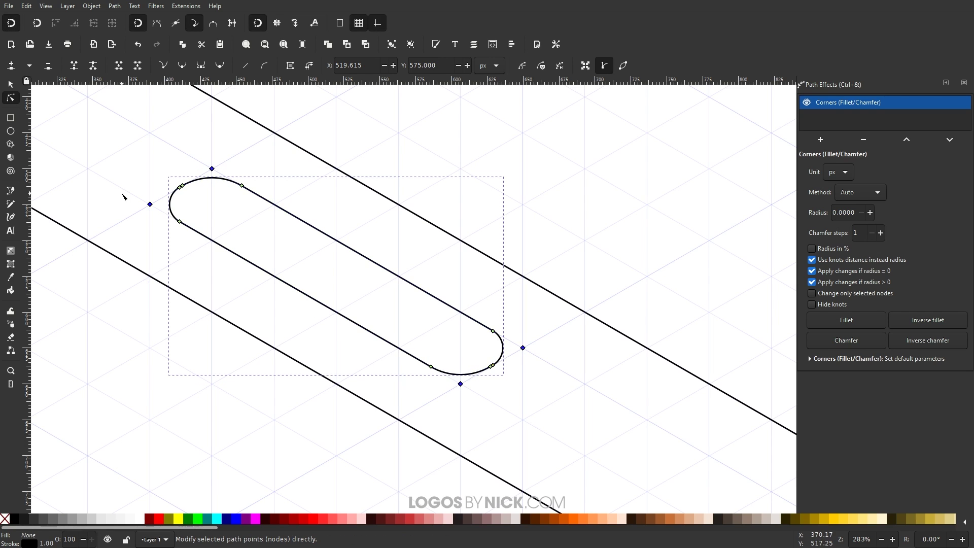
pyautogui.click(17, 24)
pyautogui.scroll(-4, 387, 352)
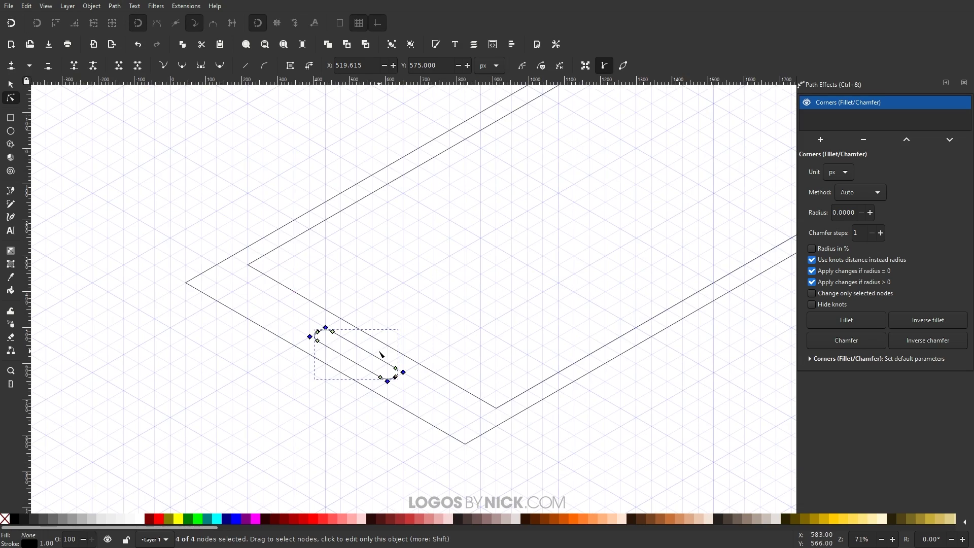
# Select the upper-right slot and apply the Corners (Fillet/Chamfer) effect to it
pyautogui.scroll(3, 511, 250)
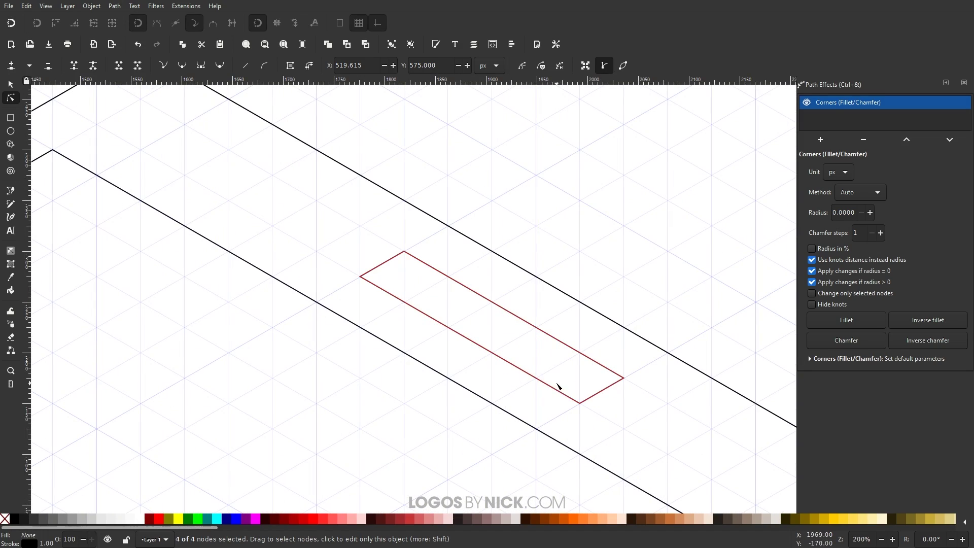
pyautogui.hotkey('ctrl', 'z')
pyautogui.click(565, 397)
pyautogui.hscroll(4, 517, 380)
pyautogui.scroll(-1, 517, 380)
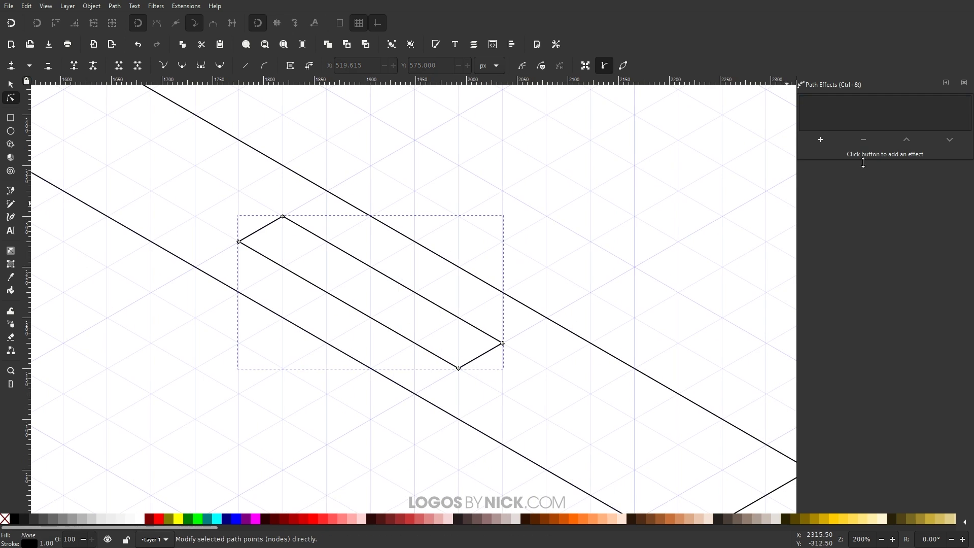
pyautogui.click(822, 139)
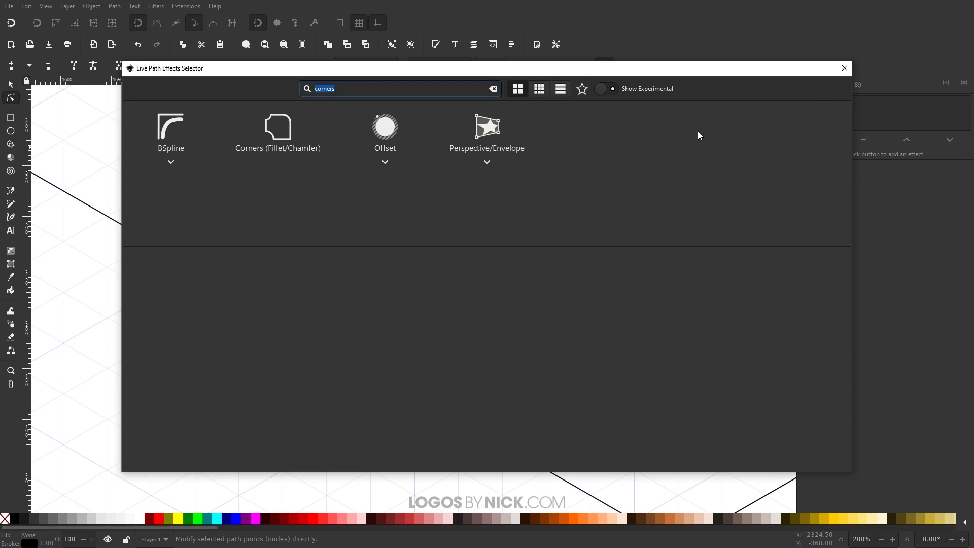
pyautogui.click(289, 133)
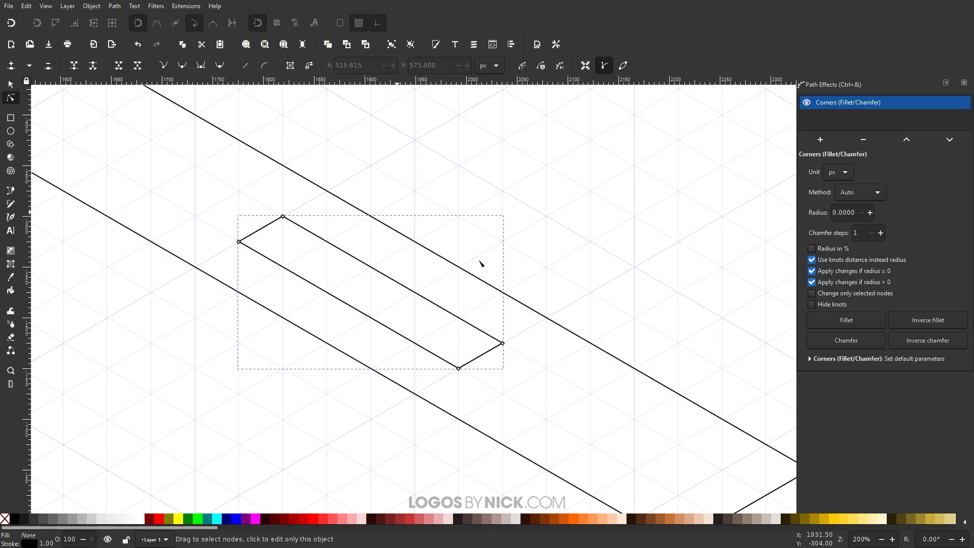
# Fillet all four upper-slot corners into round ends, briefly trying Chamfer before reverting to Fillet
pyautogui.hscroll(1, 566, 331)
pyautogui.scroll(-1, 565, 331)
pyautogui.moveTo(505, 373); pyautogui.dragTo(178, 147)
pyautogui.moveTo(475, 325); pyautogui.dragTo(455, 338)
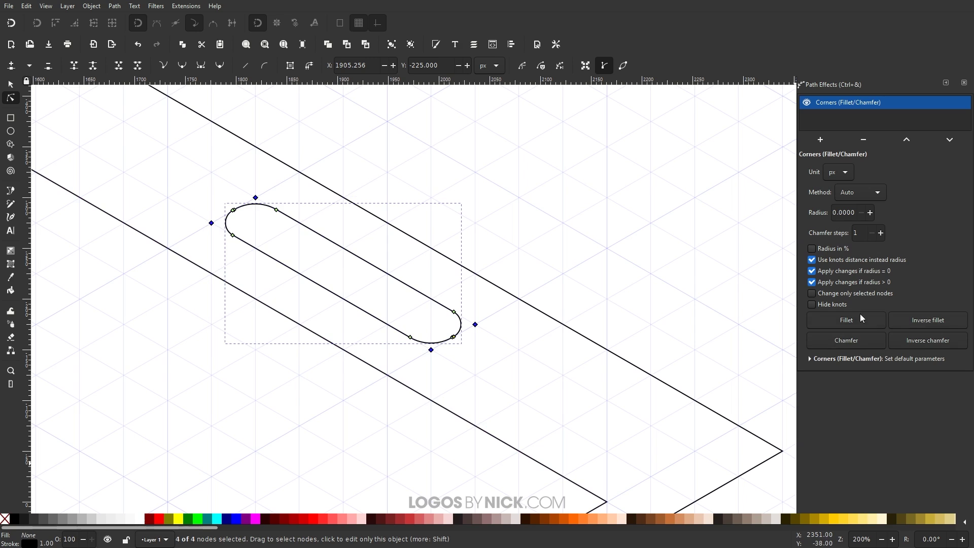
pyautogui.click(854, 344)
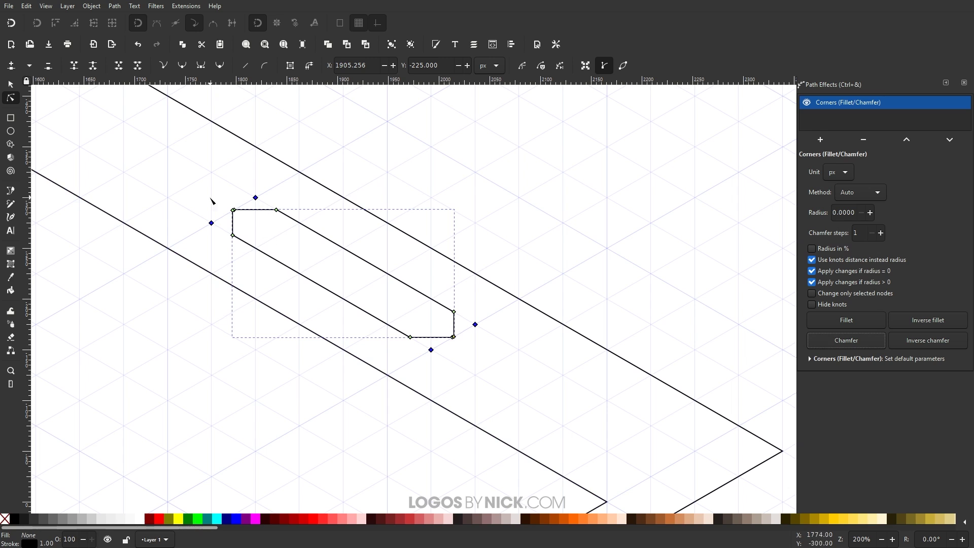
pyautogui.click(848, 320)
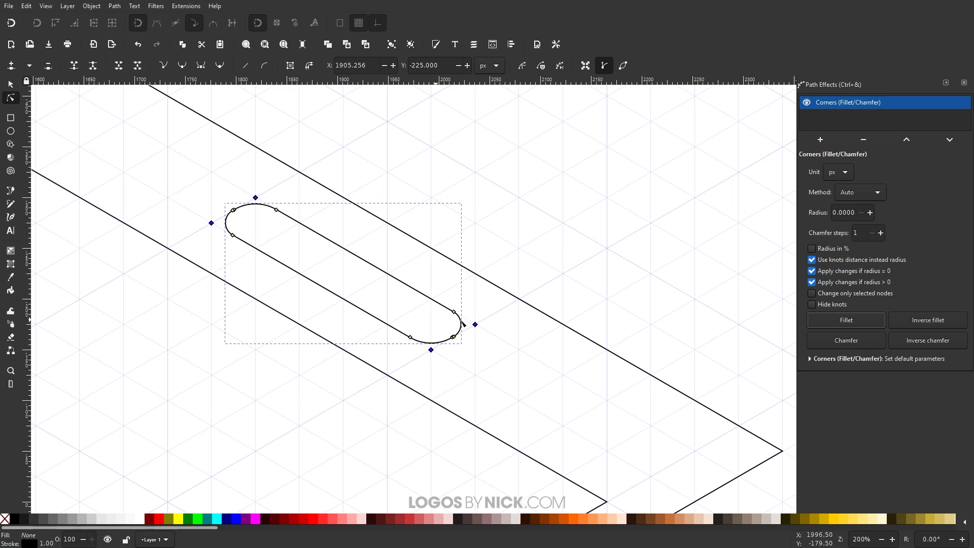
pyautogui.scroll(-3, 417, 348)
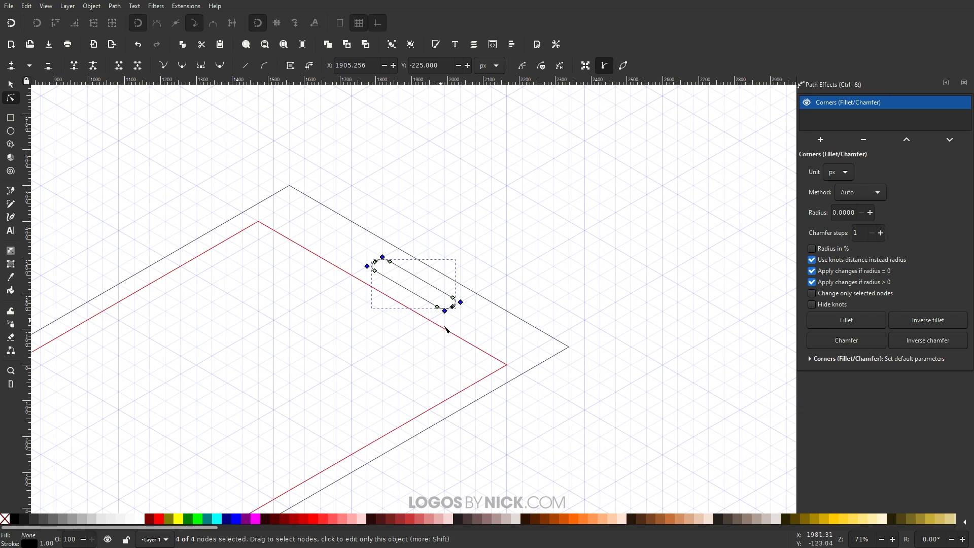
pyautogui.scroll(-2, 591, 305)
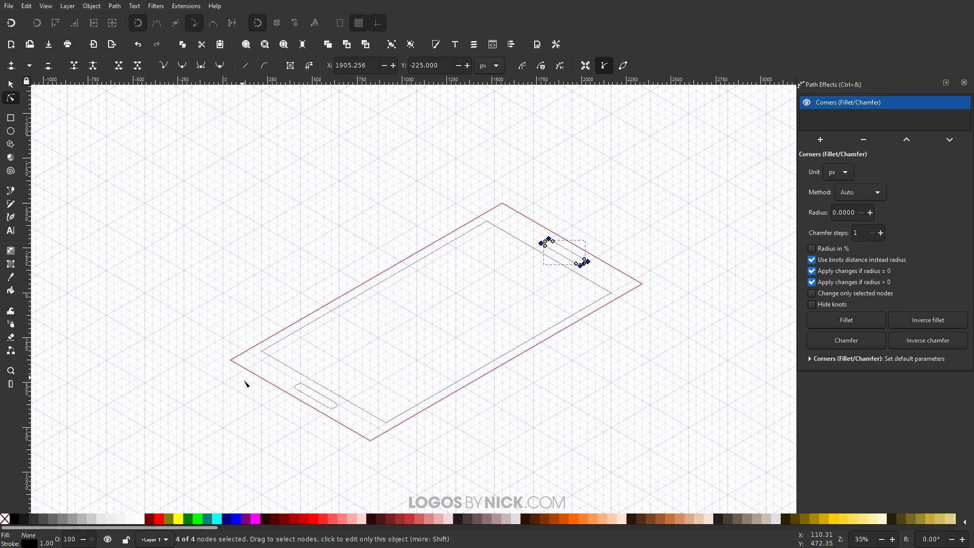
pyautogui.scroll(1, 576, 315)
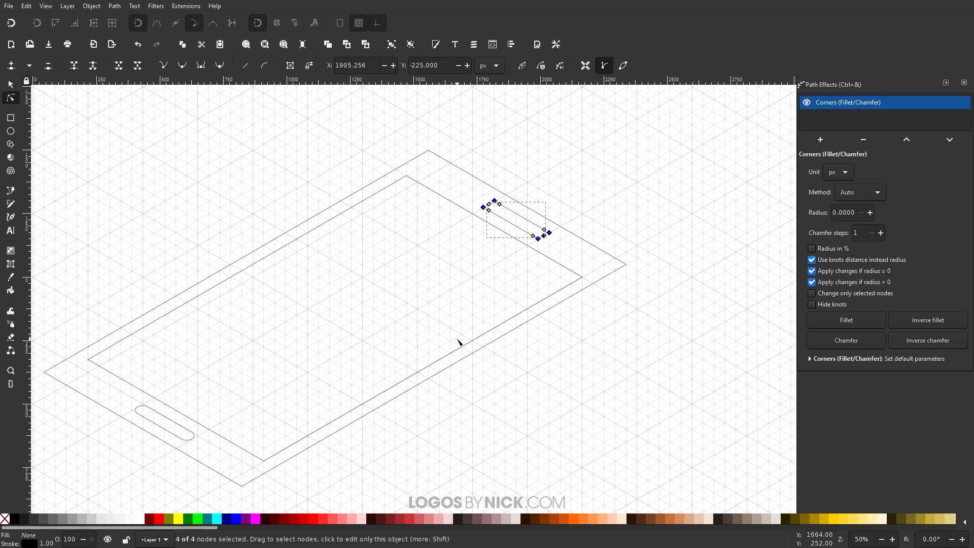
# Apply the Corners (Fillet/Chamfer) effect to the outer phone outline
pyautogui.click(617, 271)
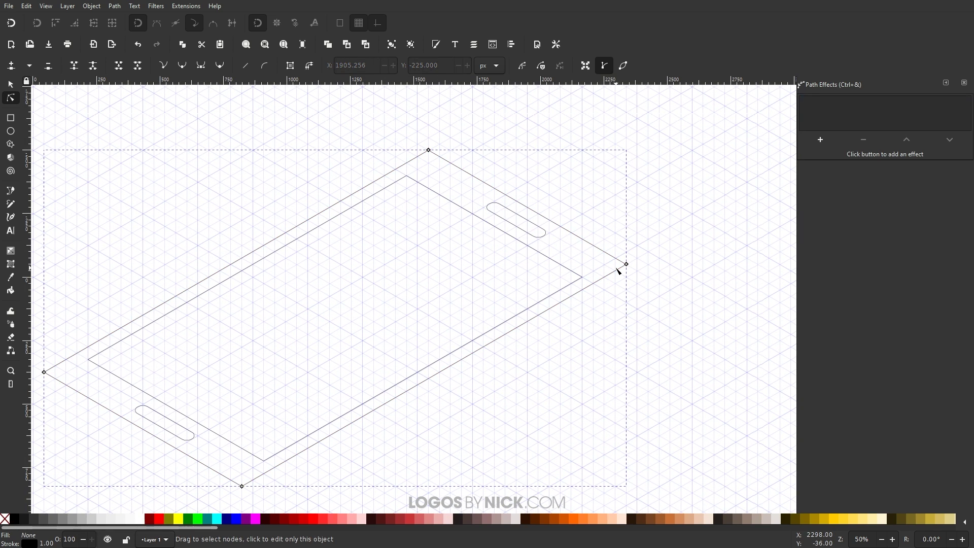
pyautogui.click(823, 142)
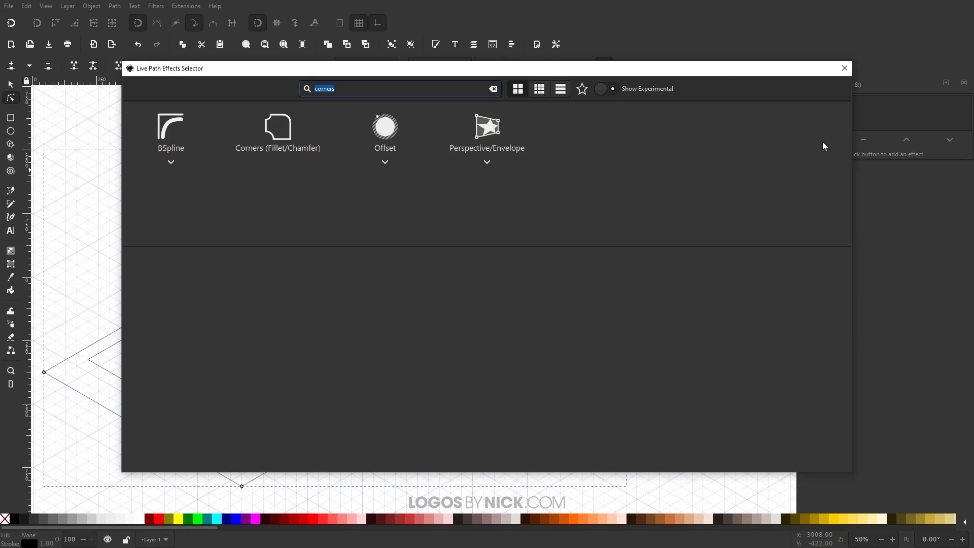
pyautogui.doubleClick(281, 137)
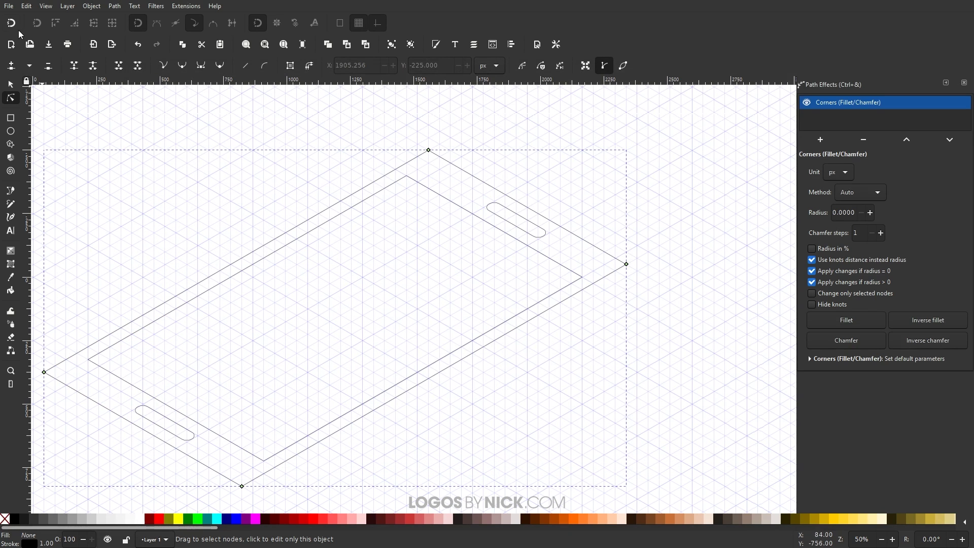
pyautogui.keyDown('ctrl'); pyautogui.scroll(1, 641, 308); pyautogui.keyUp('ctrl')
pyautogui.keyDown('ctrl'); pyautogui.scroll(1, 642, 308); pyautogui.keyUp('ctrl')
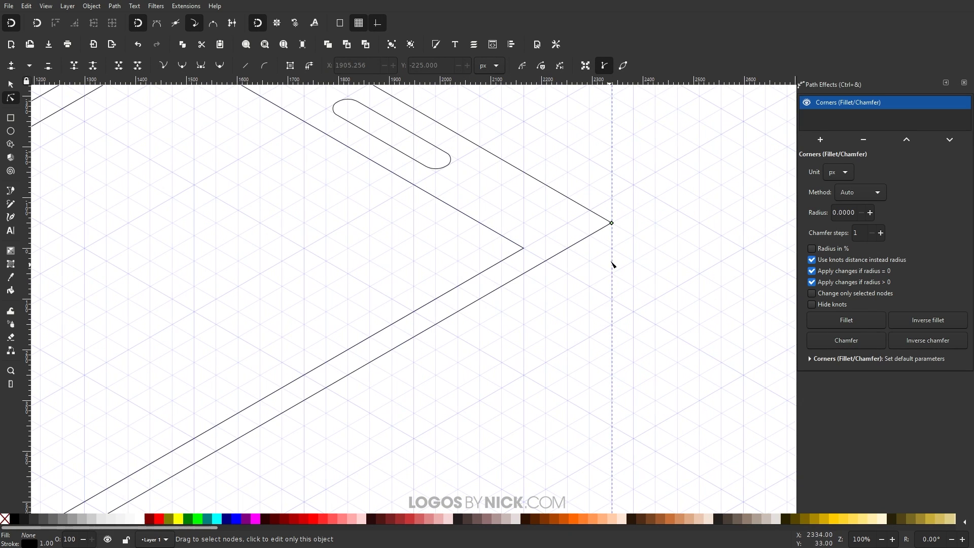
# Round all four outline corners, dragging the fillet knot out to a grid point
pyautogui.moveTo(612, 224); pyautogui.dragTo(558, 262)
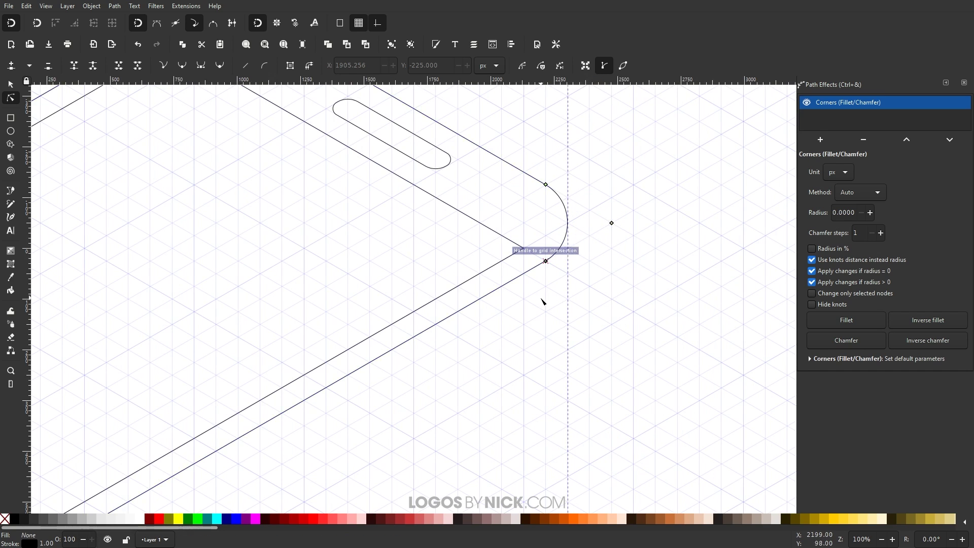
pyautogui.keyDown('ctrl'); pyautogui.scroll(-3, 543, 300); pyautogui.keyUp('ctrl')
pyautogui.hscroll(-3, 470, 336)
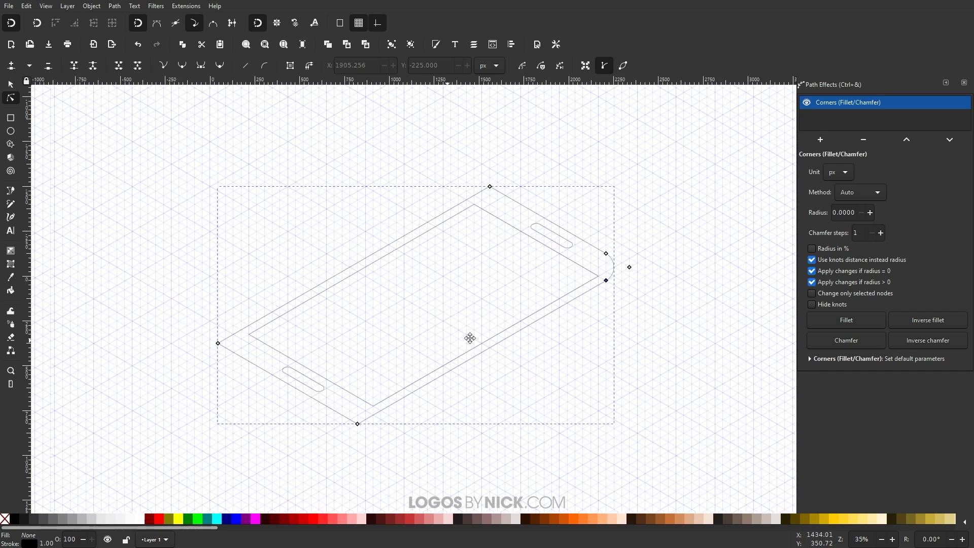
pyautogui.hotkey('ctrl', 'z')
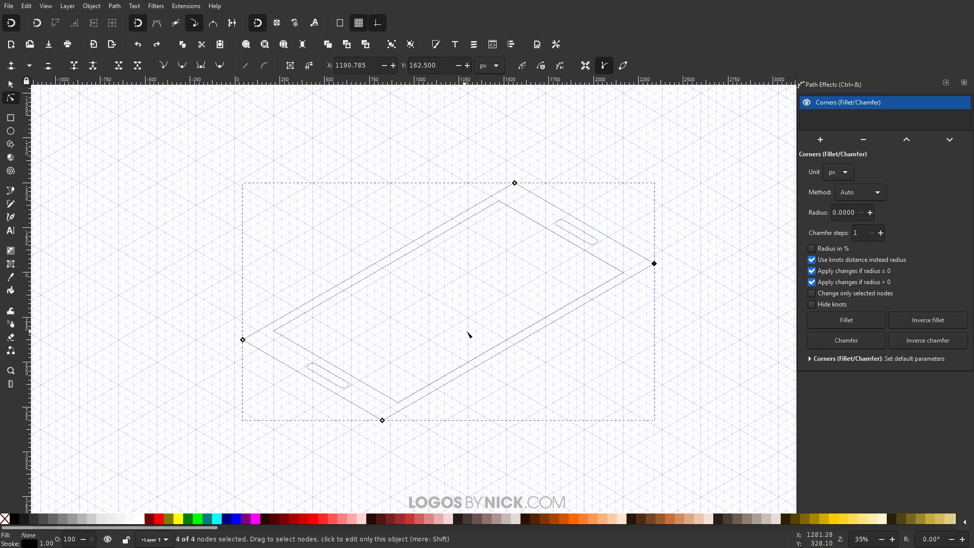
pyautogui.keyDown('ctrl'); pyautogui.scroll(1, 549, 366); pyautogui.keyUp('ctrl')
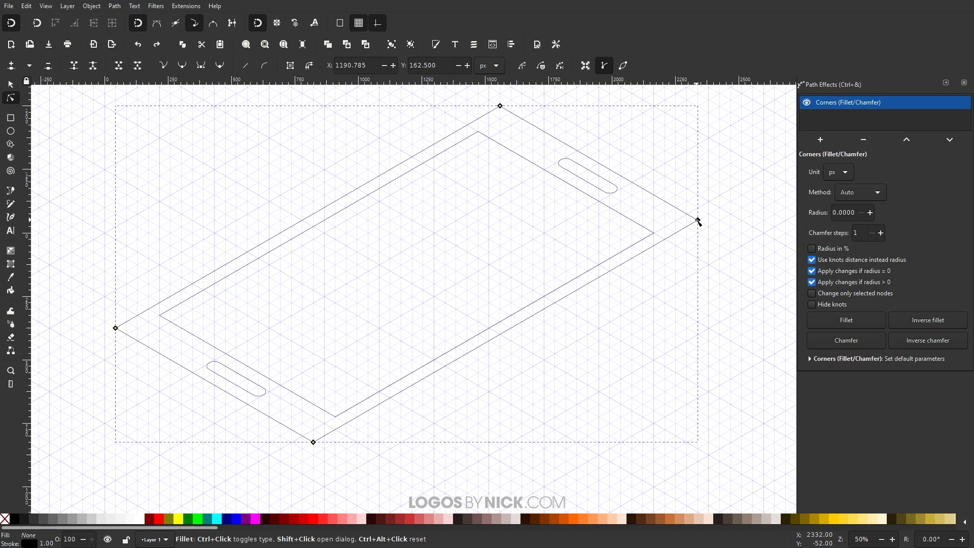
pyautogui.moveTo(698, 220); pyautogui.dragTo(678, 240)
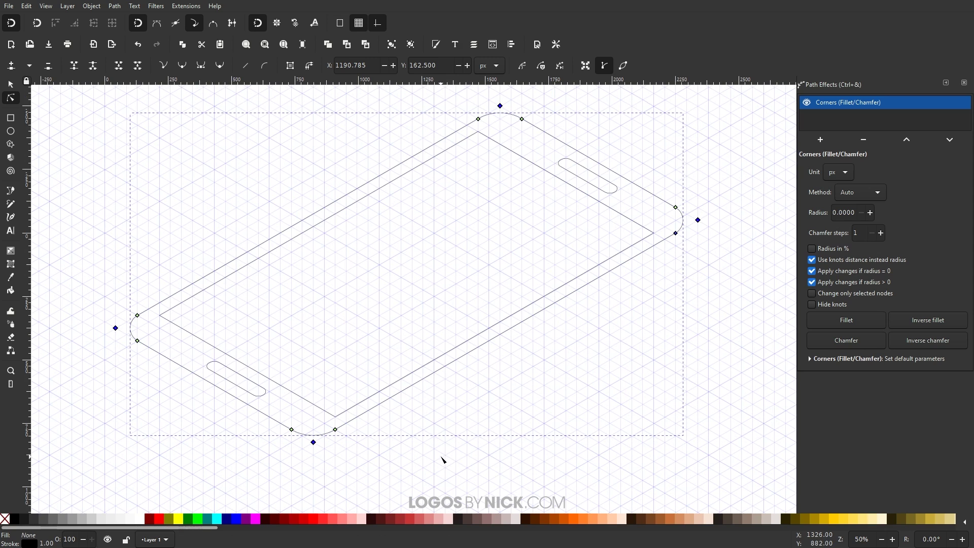
pyautogui.scroll(-1, 403, 397)
pyautogui.scroll(1, 405, 398)
pyautogui.scroll(-1, 438, 374)
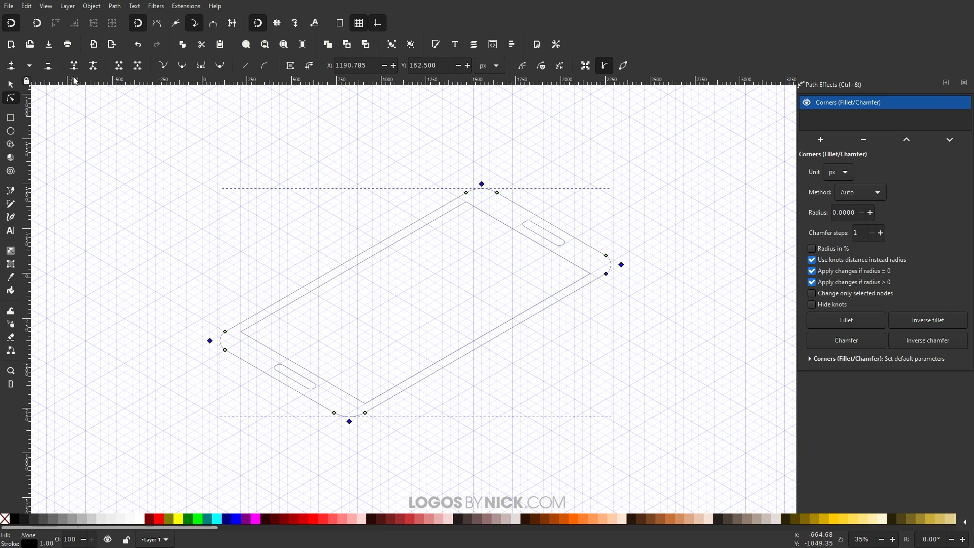
pyautogui.click(15, 84)
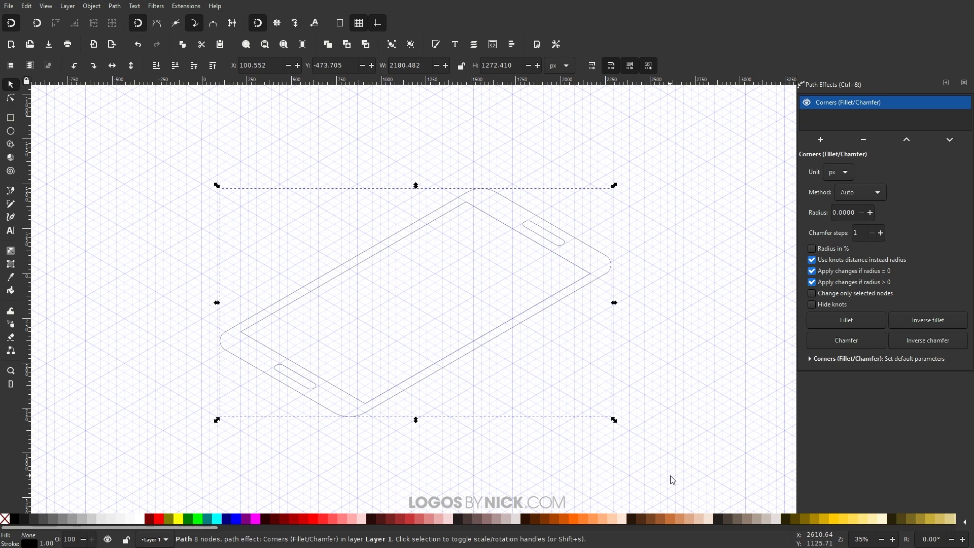
pyautogui.moveTo(674, 472); pyautogui.dragTo(157, 124)
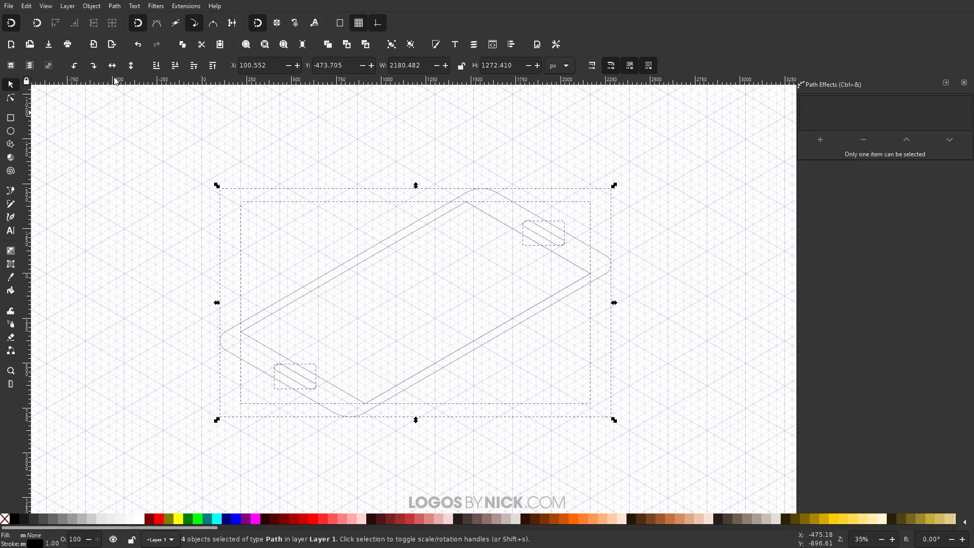
pyautogui.click(118, 7)
pyautogui.click(135, 18)
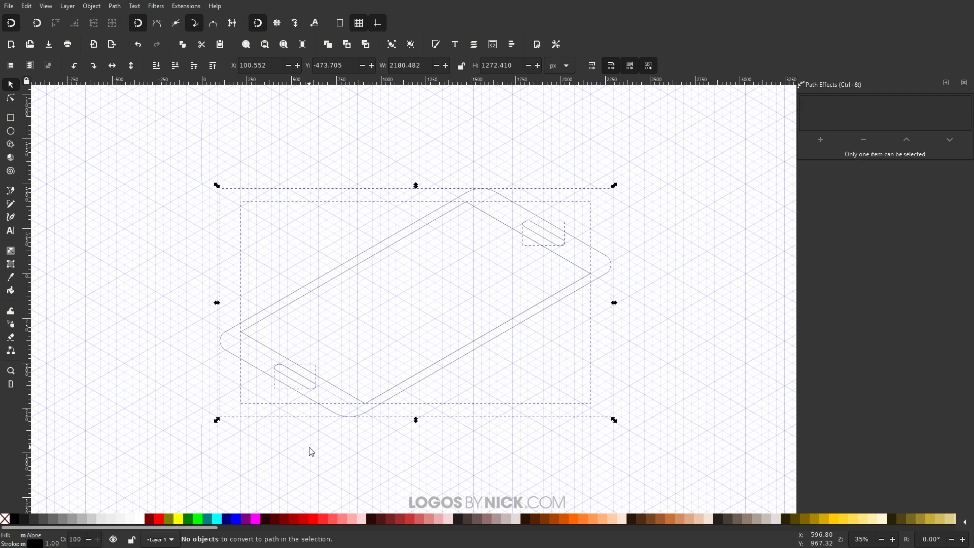
pyautogui.scroll(3, 284, 416)
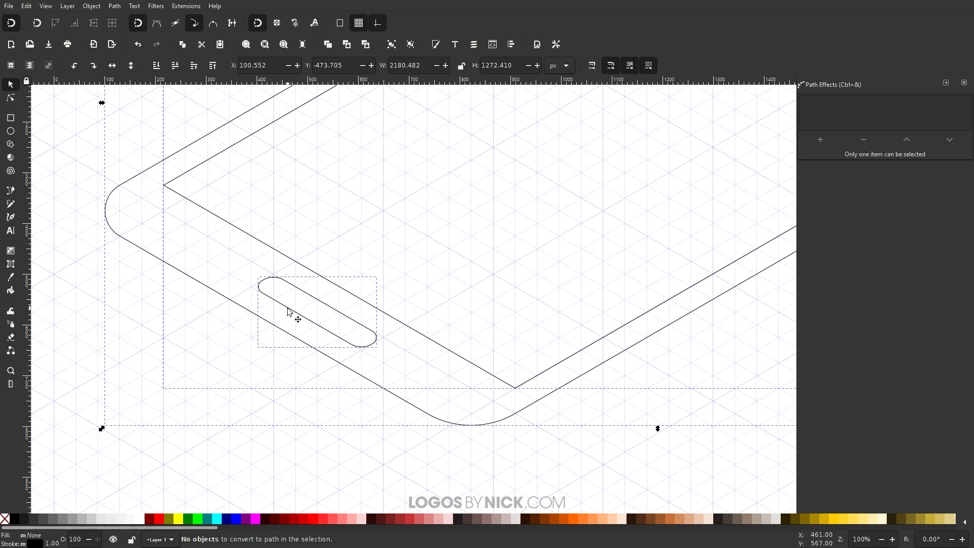
pyautogui.click(286, 378)
pyautogui.scroll(3, 343, 343)
pyautogui.press('n')
pyautogui.click(360, 365)
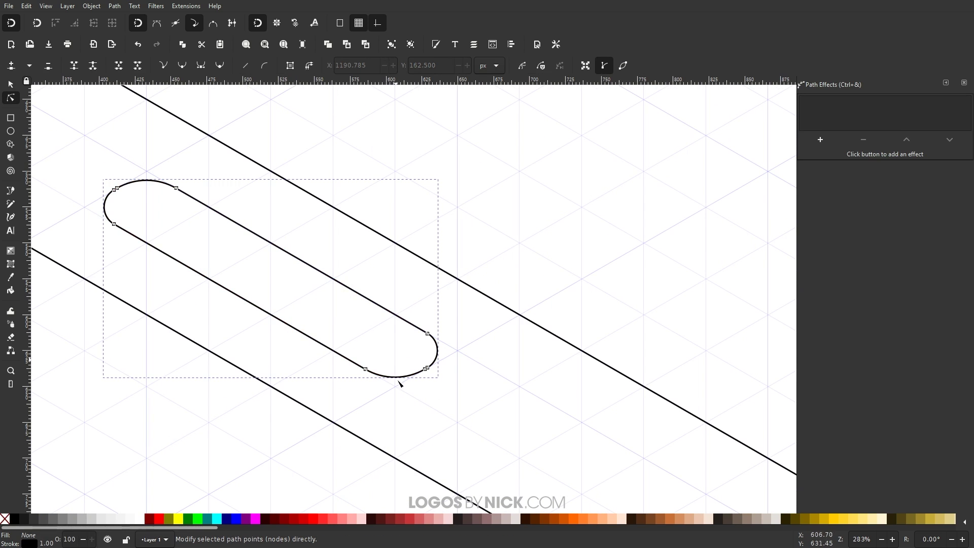
pyautogui.scroll(-3, 305, 360)
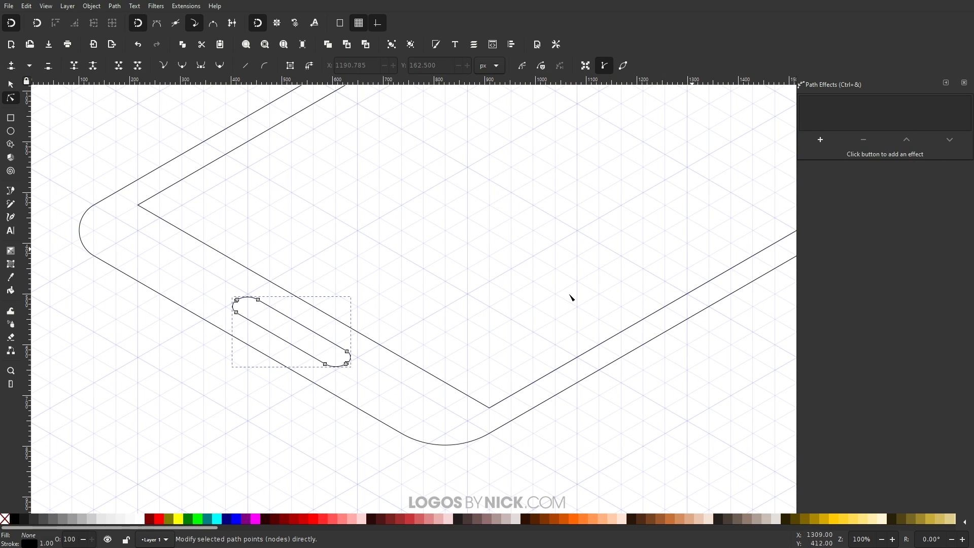
pyautogui.hscroll(4, 416, 323)
pyautogui.press('s')
pyautogui.scroll(-3, 416, 323)
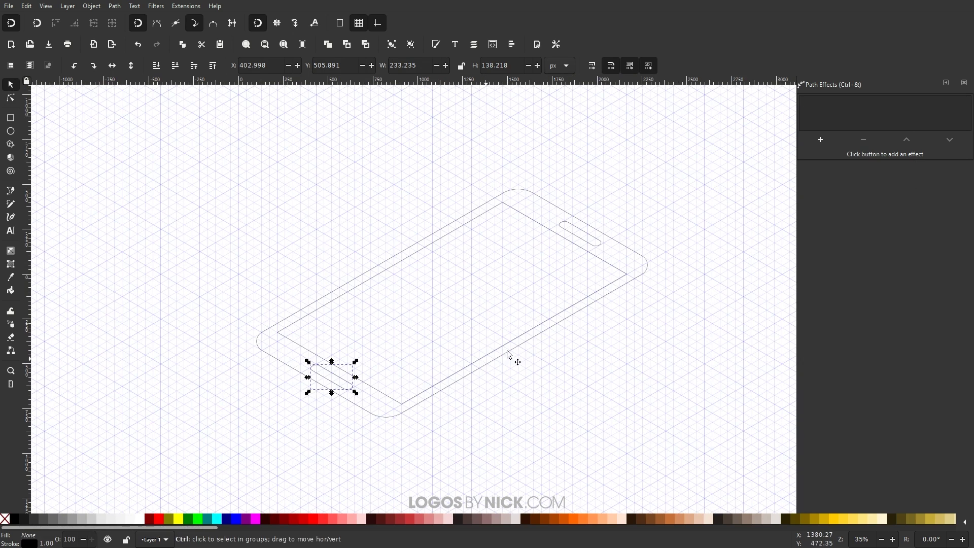
pyautogui.click(516, 406)
pyautogui.scroll(1, 511, 345)
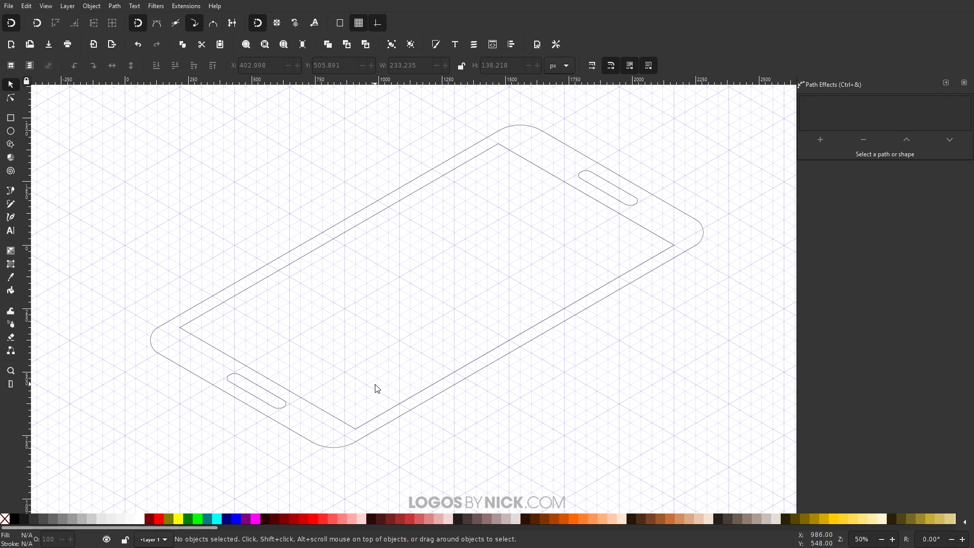
# Raise the lower-left slot and the inner screen outline to the top, then select the outer outline
pyautogui.moveTo(377, 388); pyautogui.dragTo(383, 362)
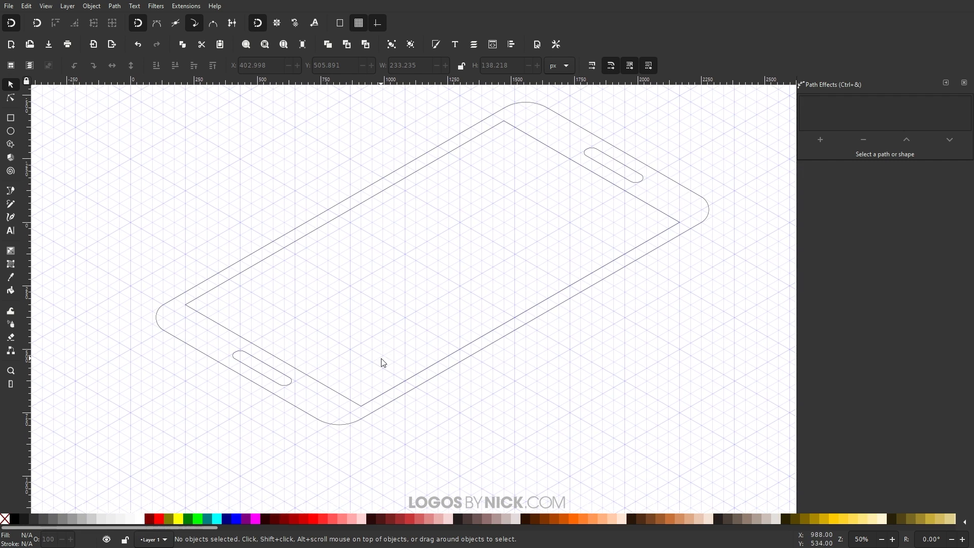
pyautogui.click(285, 387)
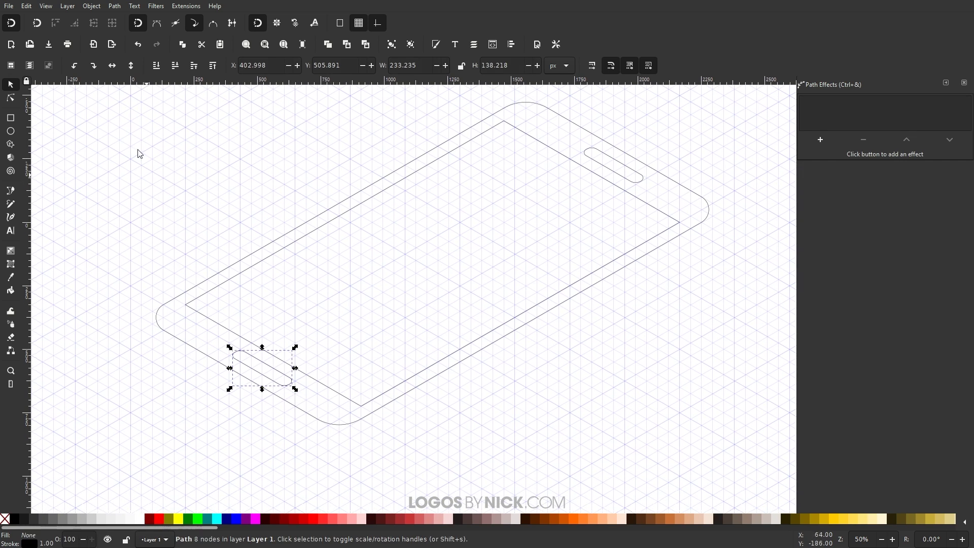
pyautogui.click(212, 67)
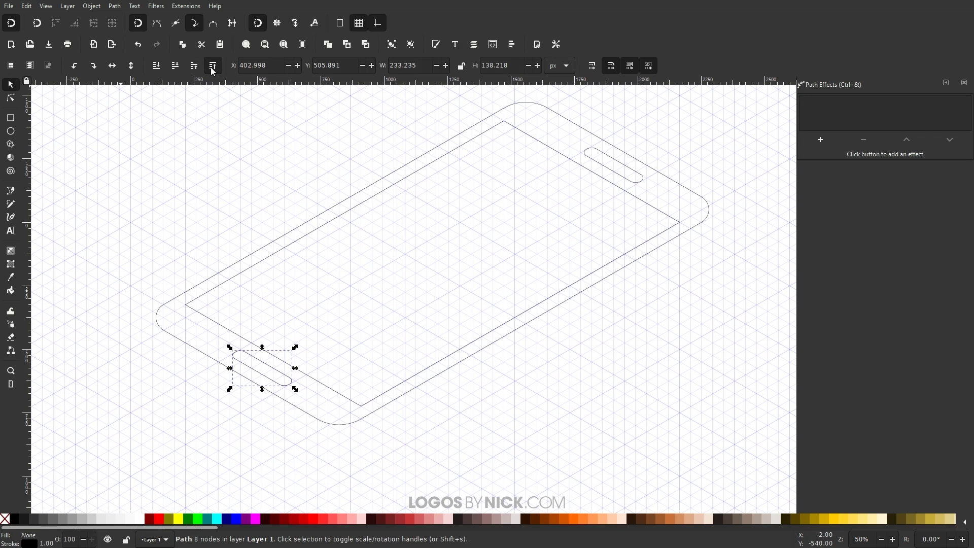
pyautogui.click(362, 205)
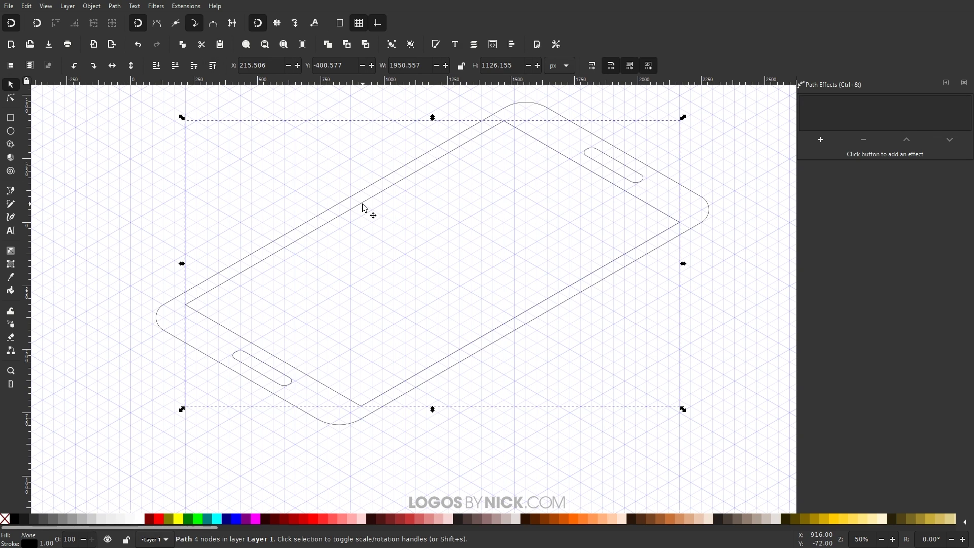
pyautogui.click(213, 66)
pyautogui.click(615, 172)
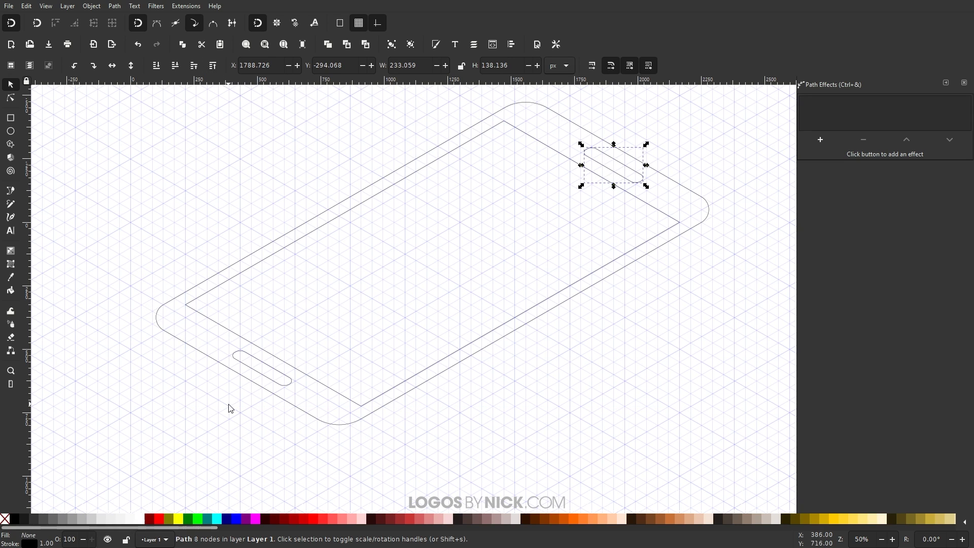
pyautogui.click(161, 328)
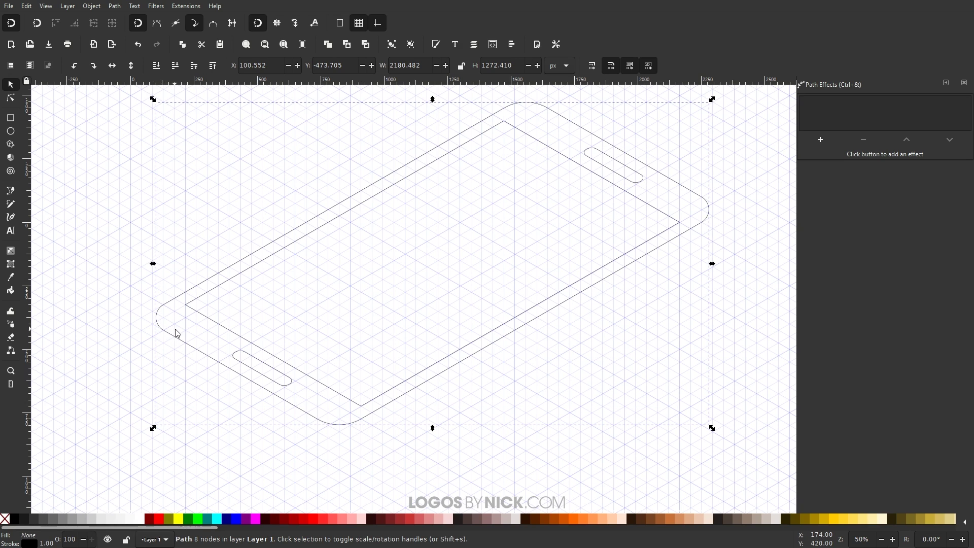
# Fill the outer phone shape pale gray f3f3f3 and remove its stroke
pyautogui.click(436, 44)
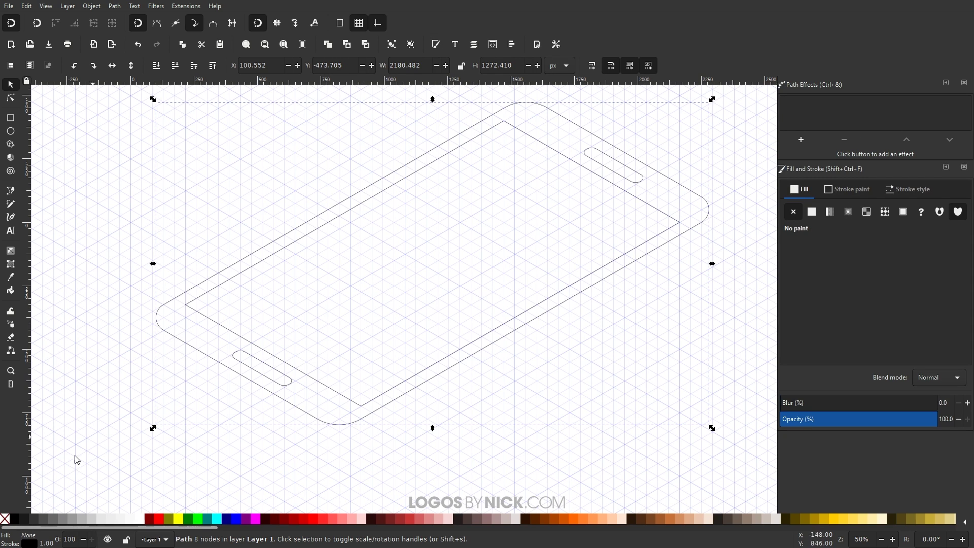
pyautogui.click(99, 520)
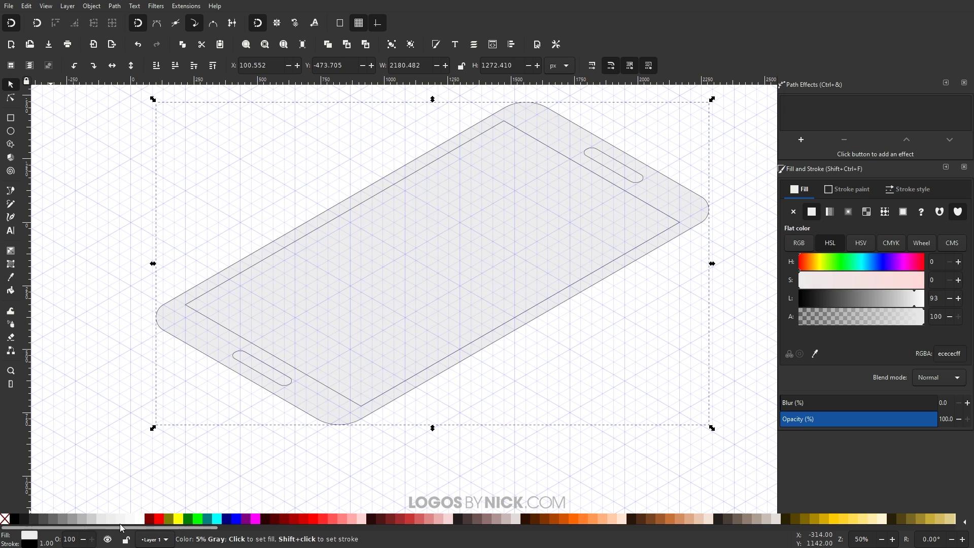
pyautogui.click(129, 520)
pyautogui.click(129, 520)
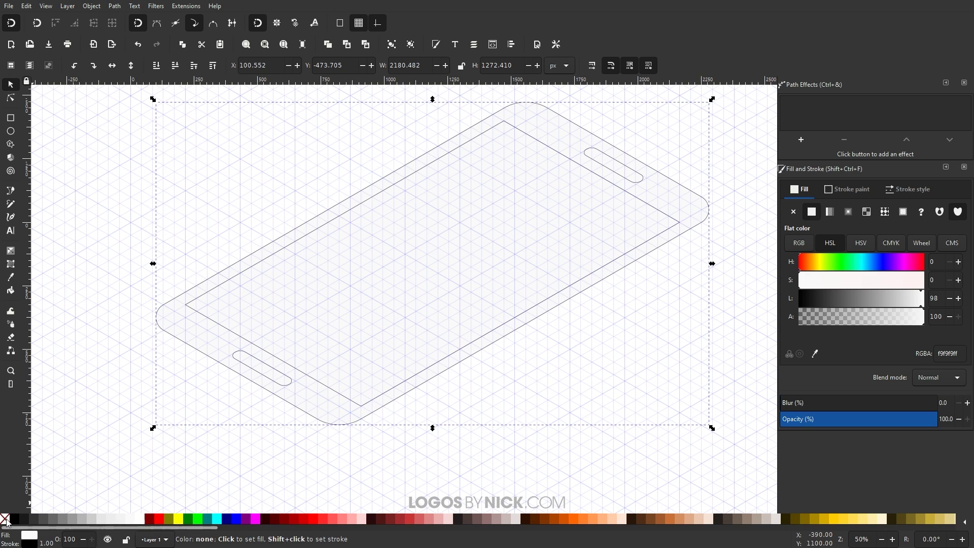
pyautogui.keyDown('shift'); pyautogui.click(6, 520); pyautogui.keyUp('shift')
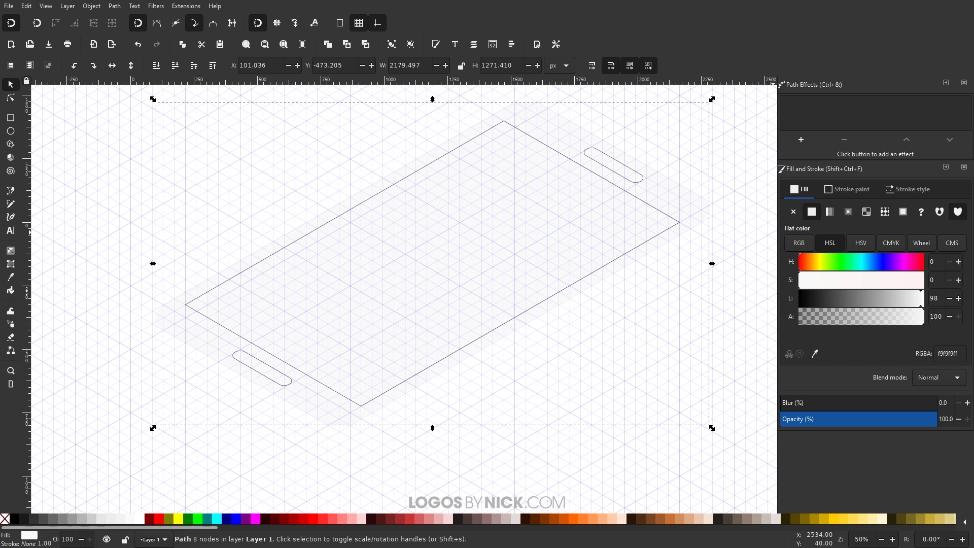
pyautogui.moveTo(916, 304); pyautogui.dragTo(917, 304)
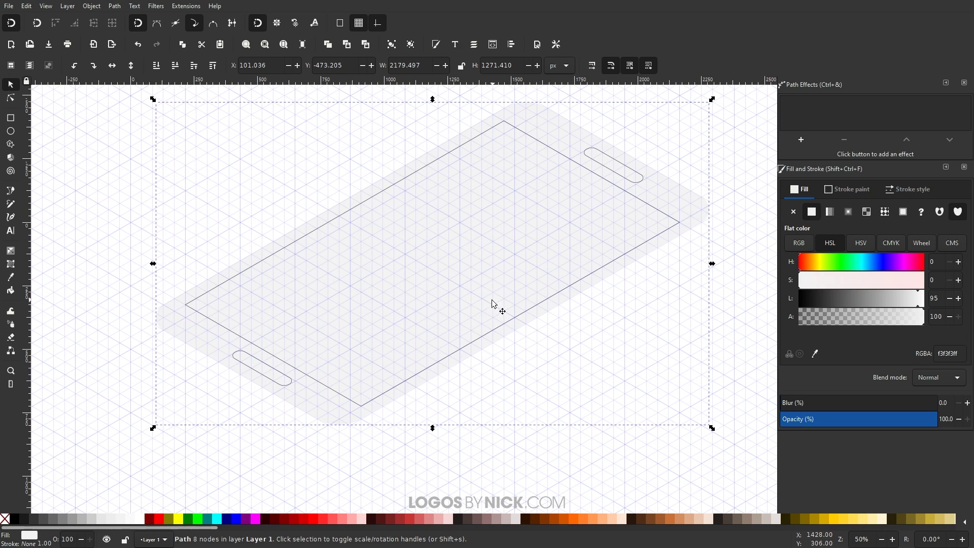
pyautogui.click(290, 385)
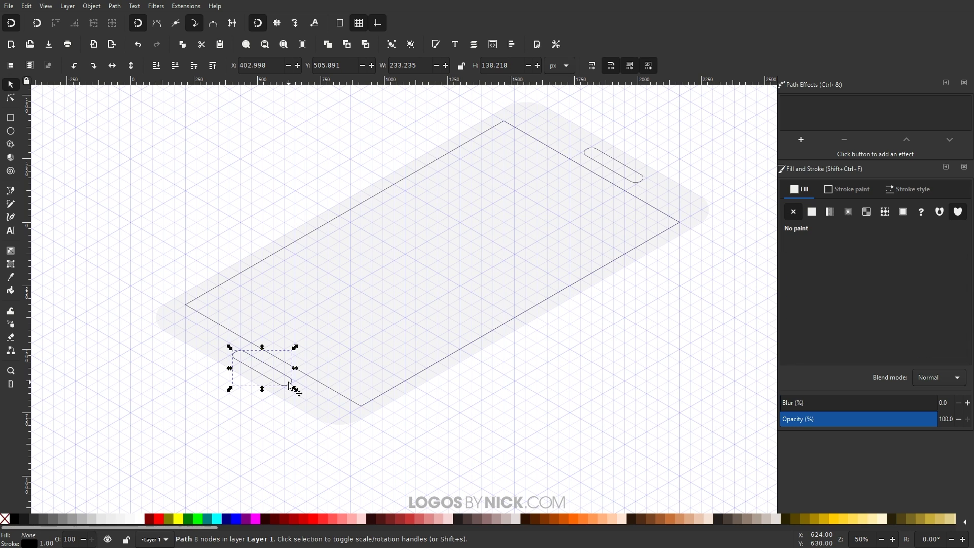
# Fill both slots cccccc grey with no stroke, using the Dropper to copy the colour to the upper slot
pyautogui.click(84, 520)
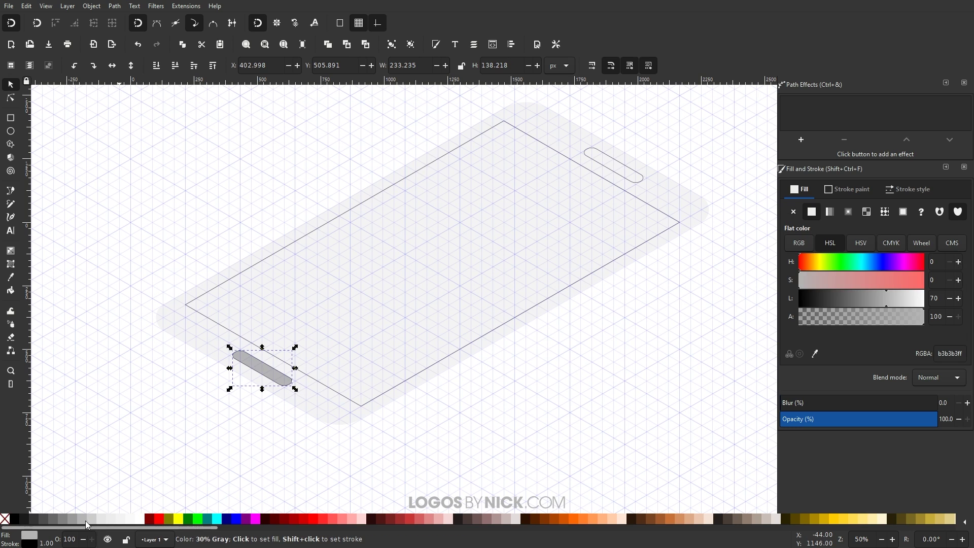
pyautogui.click(92, 522)
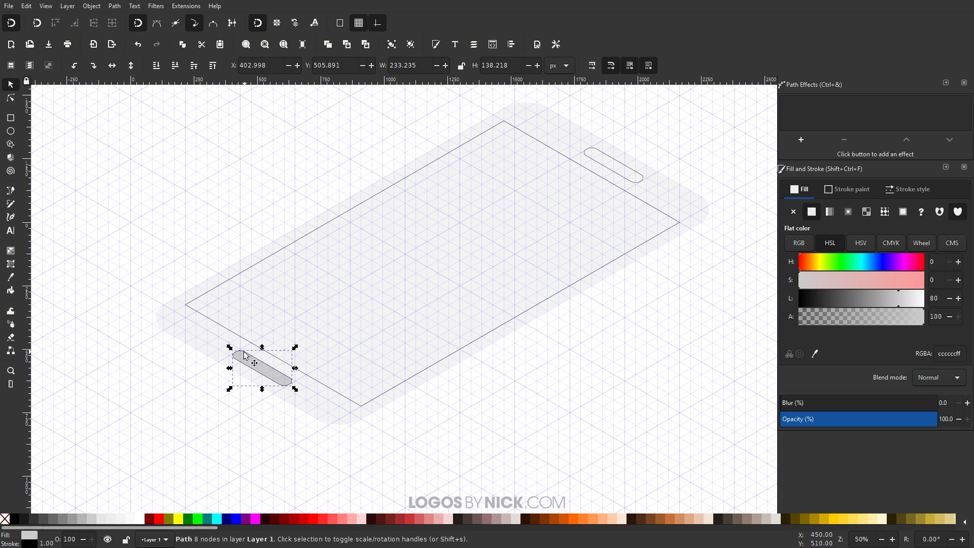
pyautogui.keyDown('shift'); pyautogui.click(6, 520); pyautogui.keyUp('shift')
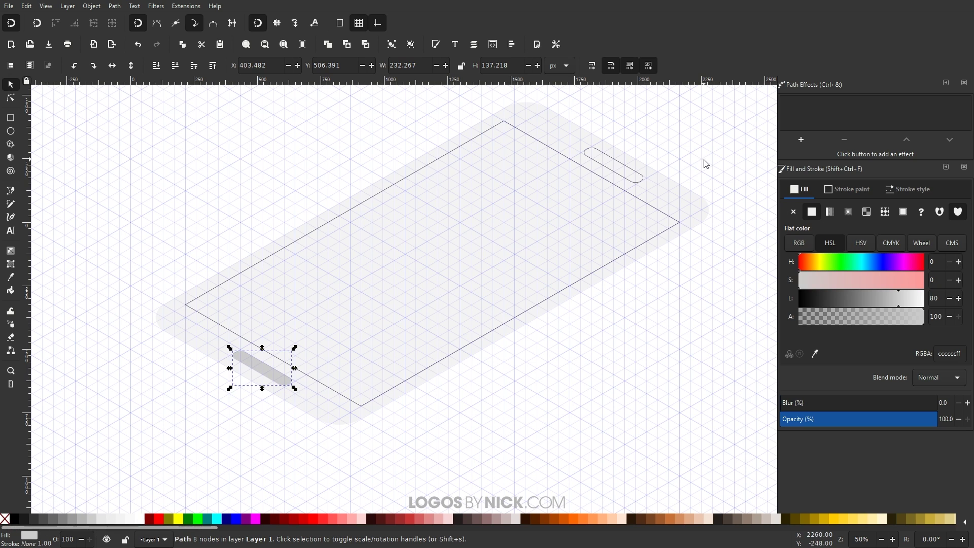
pyautogui.click(638, 180)
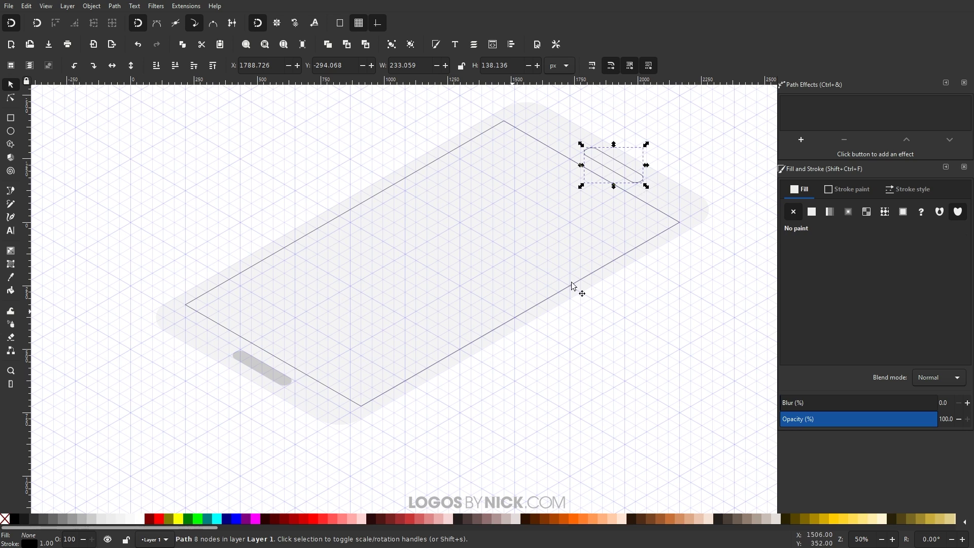
pyautogui.click(11, 277)
pyautogui.click(263, 365)
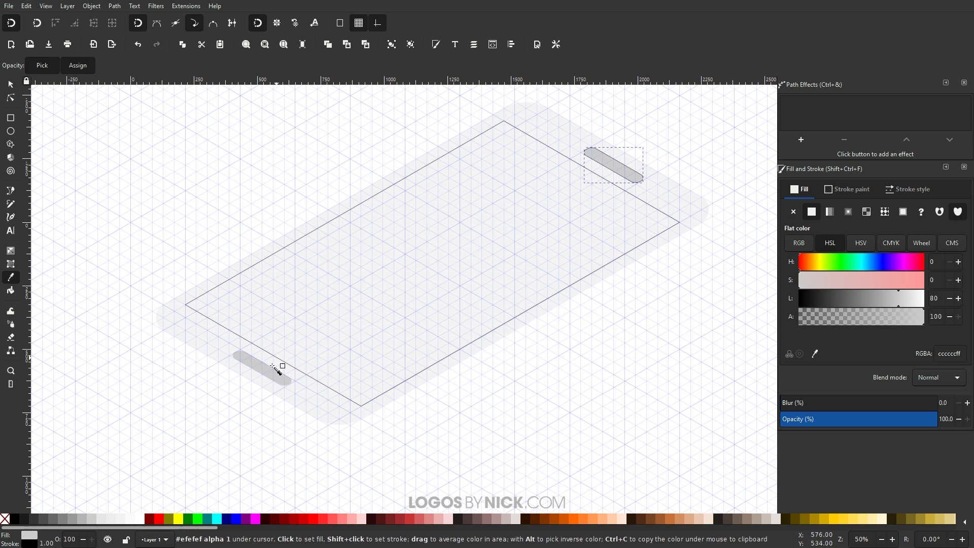
pyautogui.keyDown('shift'); pyautogui.click(5, 519); pyautogui.keyUp('shift')
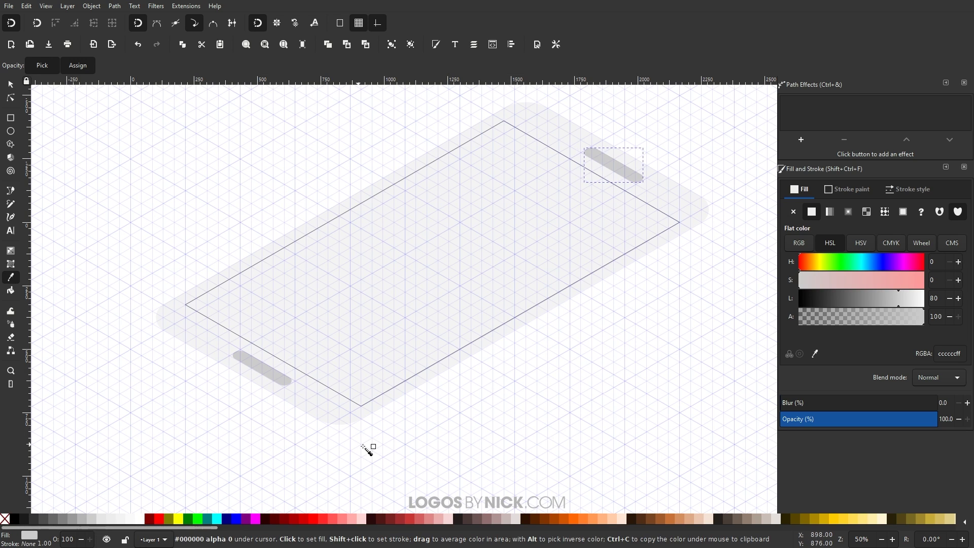
# Fill the large device parallelogram white
pyautogui.click(10, 84)
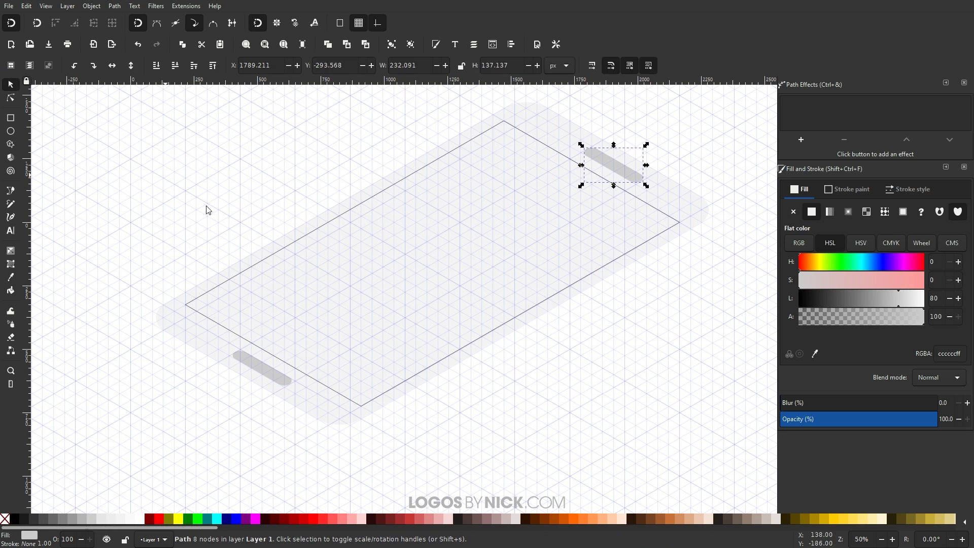
pyautogui.click(301, 242)
pyautogui.click(142, 520)
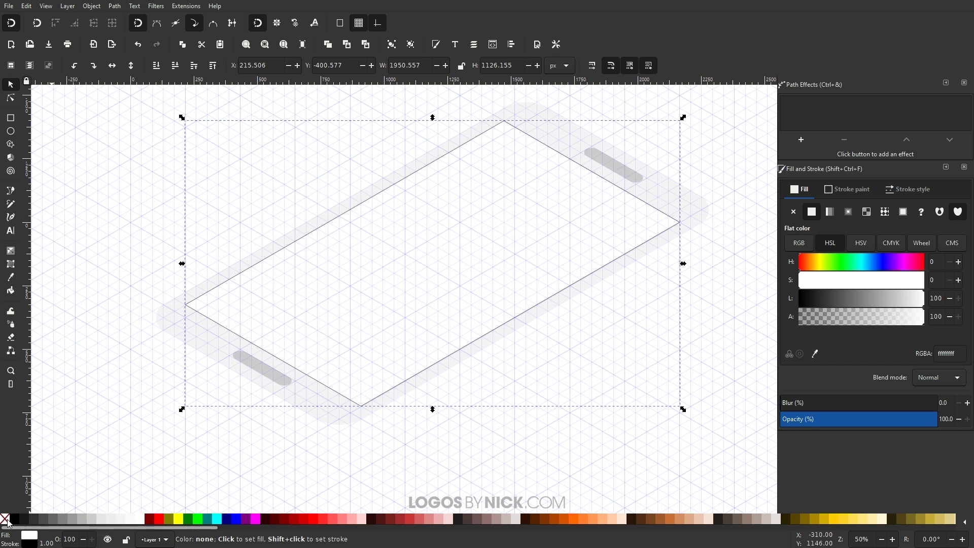
# Remove the white parallelogram's stroke, then select the light grey rim shape
pyautogui.keyDown('shift'); pyautogui.click(7, 521); pyautogui.keyUp('shift')
pyautogui.scroll(-1, 386, 358)
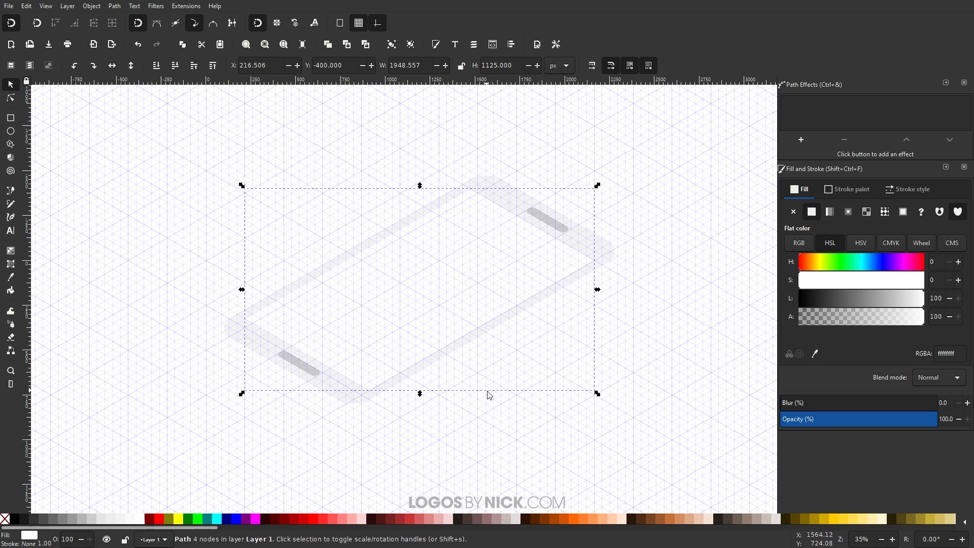
pyautogui.click(488, 395)
pyautogui.scroll(1, 374, 424)
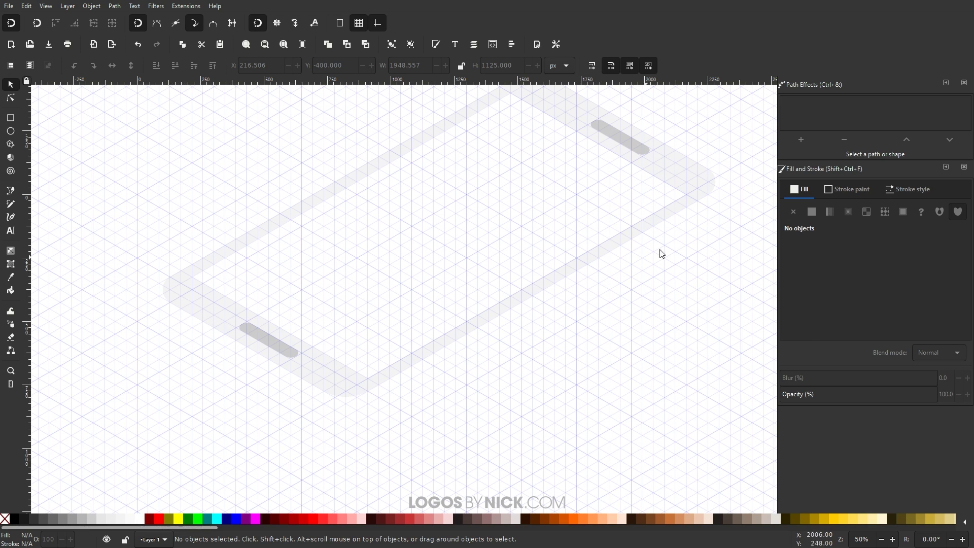
pyautogui.click(696, 171)
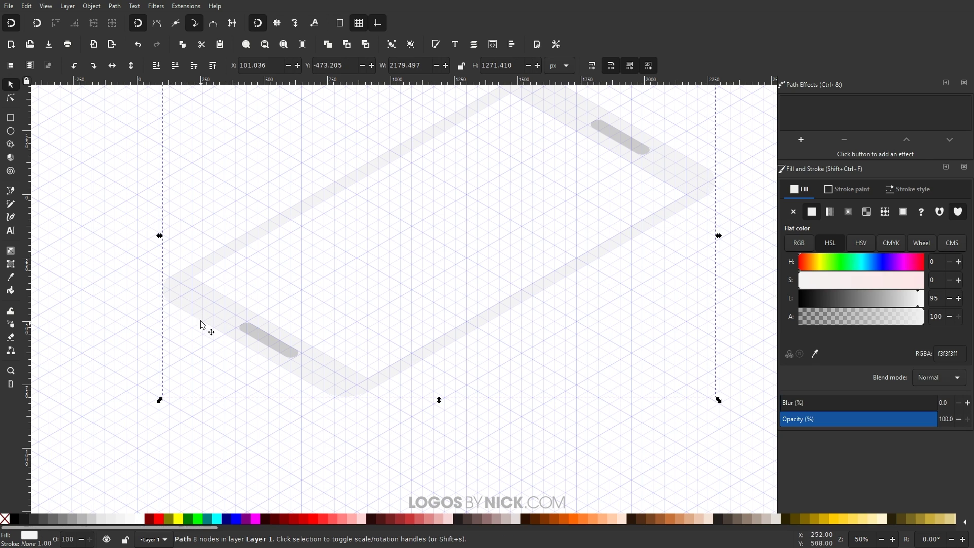
# Duplicate the rim shape, shift the copy straight down and send it behind everything
pyautogui.rightClick(178, 292)
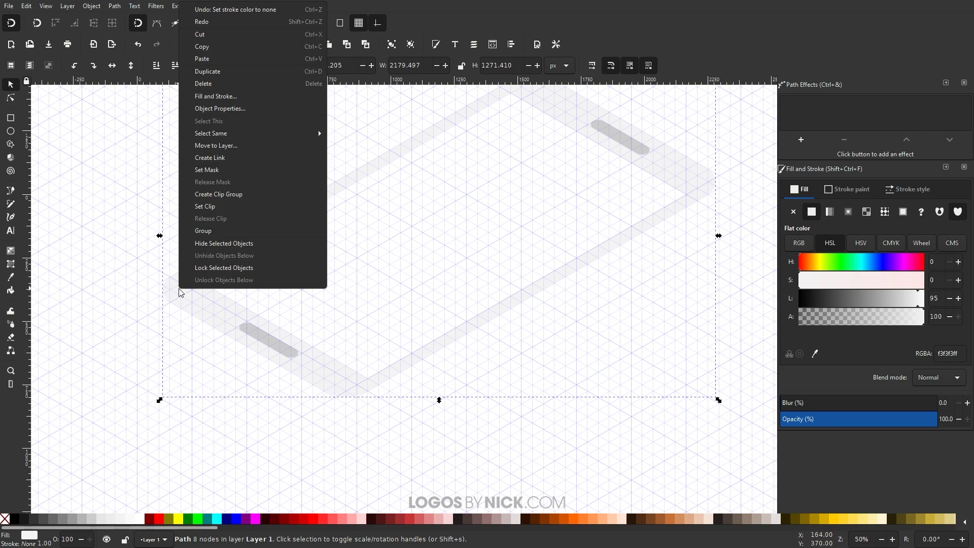
pyautogui.click(224, 207)
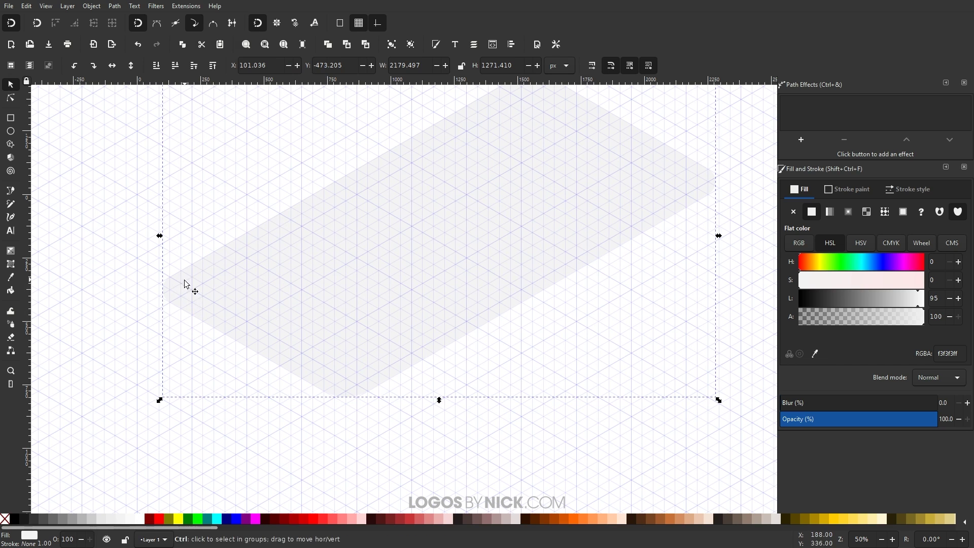
pyautogui.moveTo(188, 291); pyautogui.dragTo(187, 314)
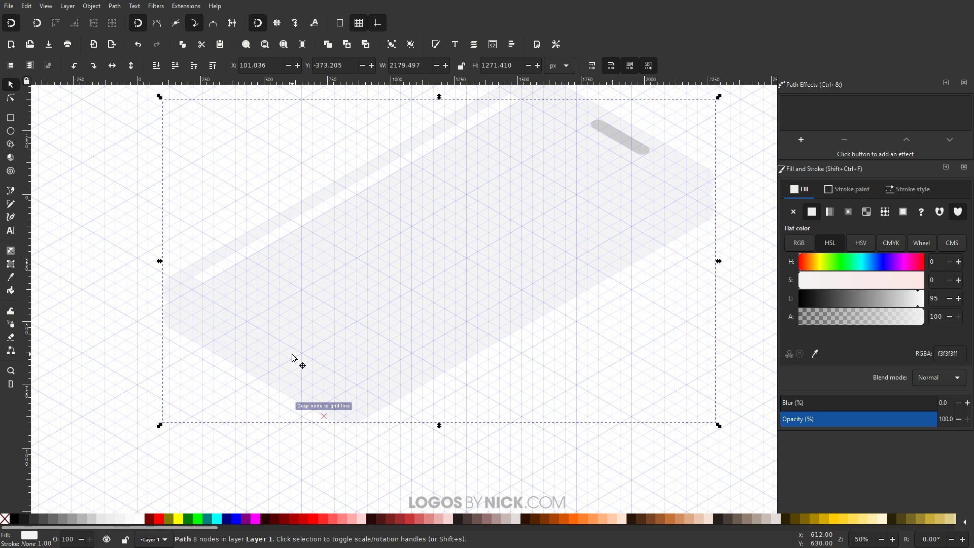
pyautogui.click(156, 65)
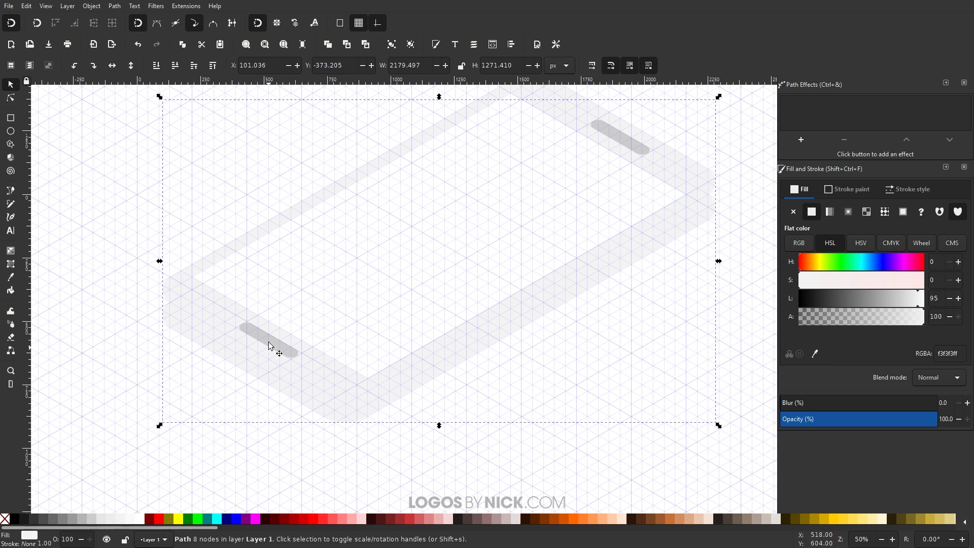
pyautogui.scroll(2, 263, 350)
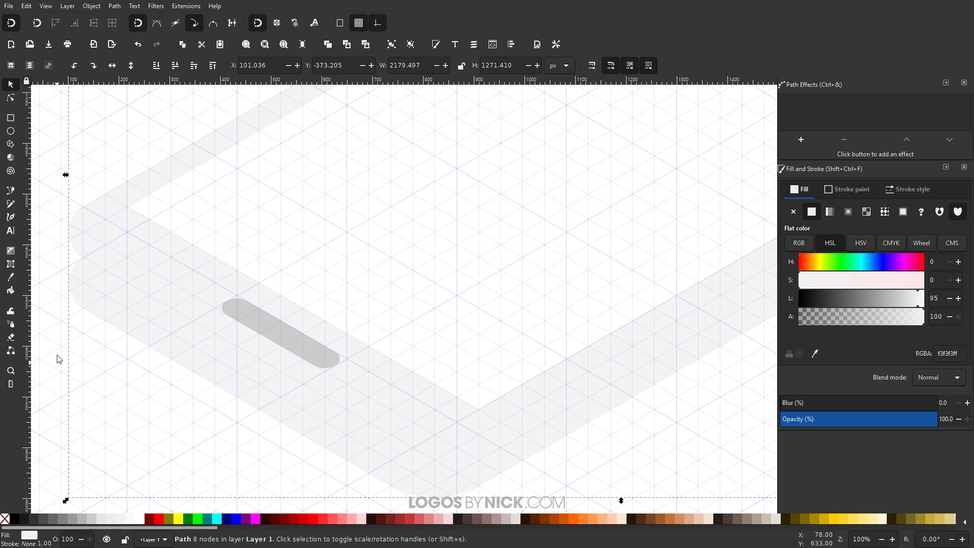
# Give the copy the slots' cccccc grey fill using the Dropper
pyautogui.click(11, 277)
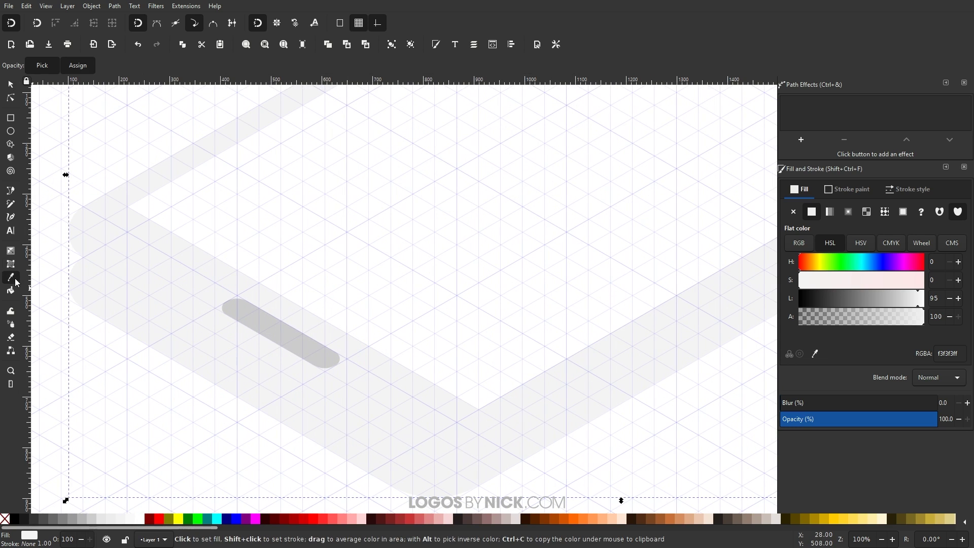
pyautogui.click(282, 334)
pyautogui.scroll(-3, 305, 338)
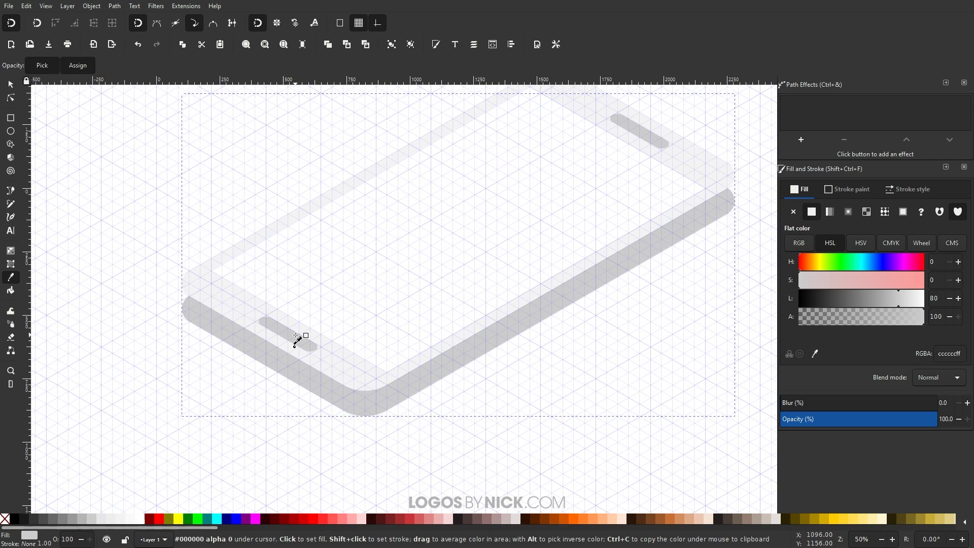
pyautogui.scroll(1, 315, 338)
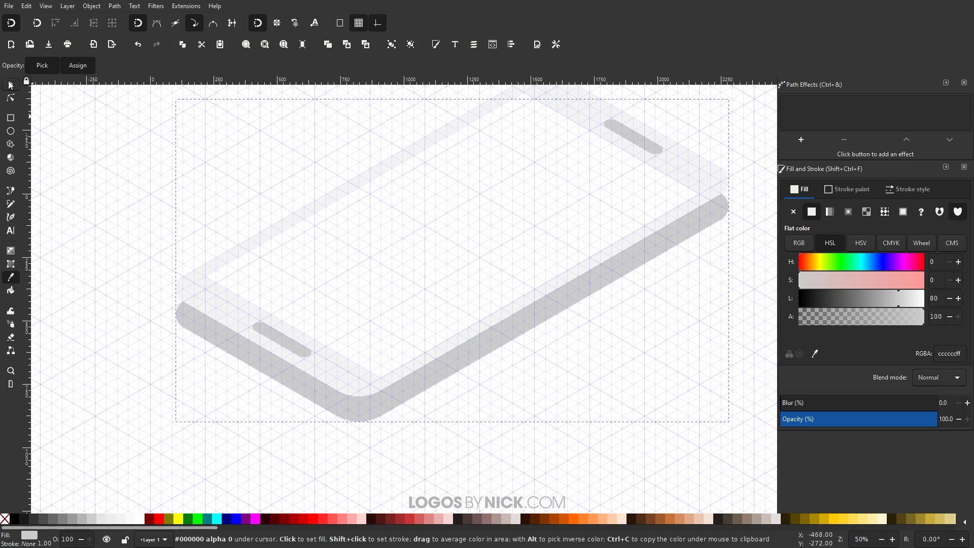
pyautogui.click(11, 85)
pyautogui.scroll(3, 358, 428)
pyautogui.moveTo(358, 435); pyautogui.dragTo(365, 410)
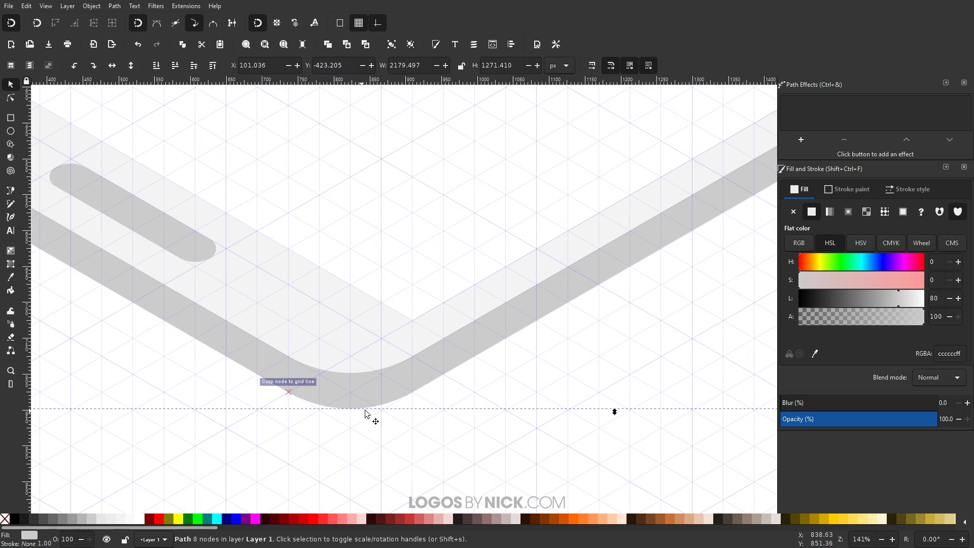
pyautogui.scroll(-4, 365, 412)
pyautogui.scroll(3, 284, 372)
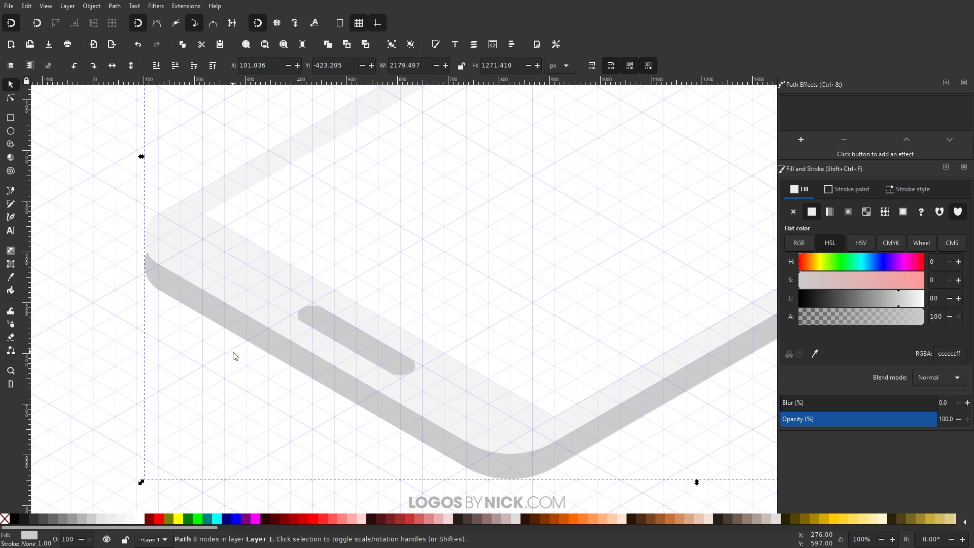
pyautogui.hscroll(10, 218, 374)
pyautogui.scroll(4, 500, 313)
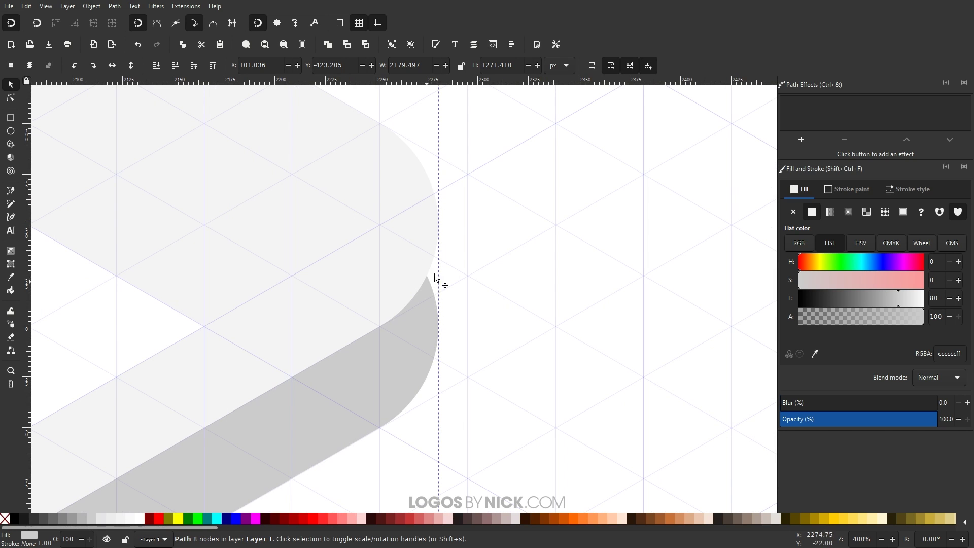
pyautogui.scroll(-6, 435, 279)
pyautogui.scroll(3, 172, 325)
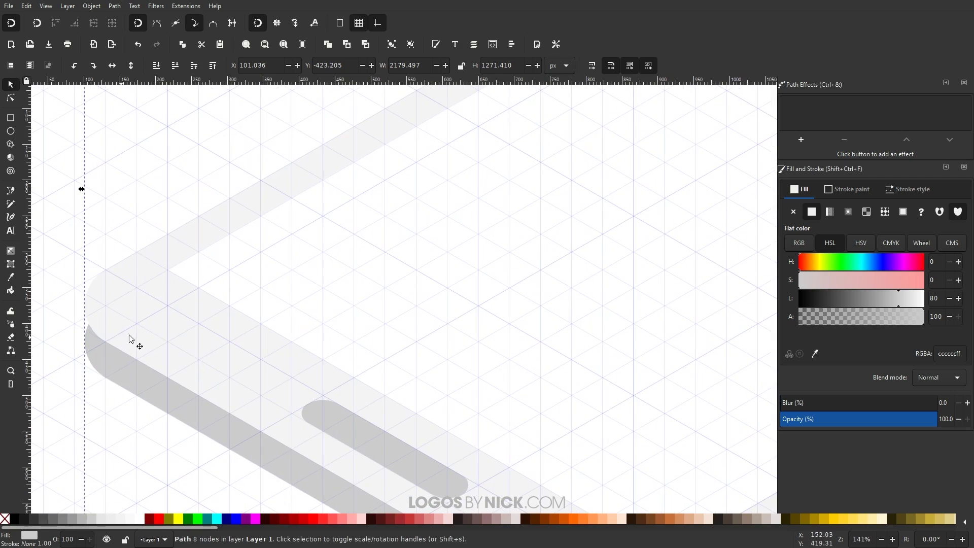
pyautogui.scroll(-4, 210, 310)
pyautogui.scroll(4, 292, 362)
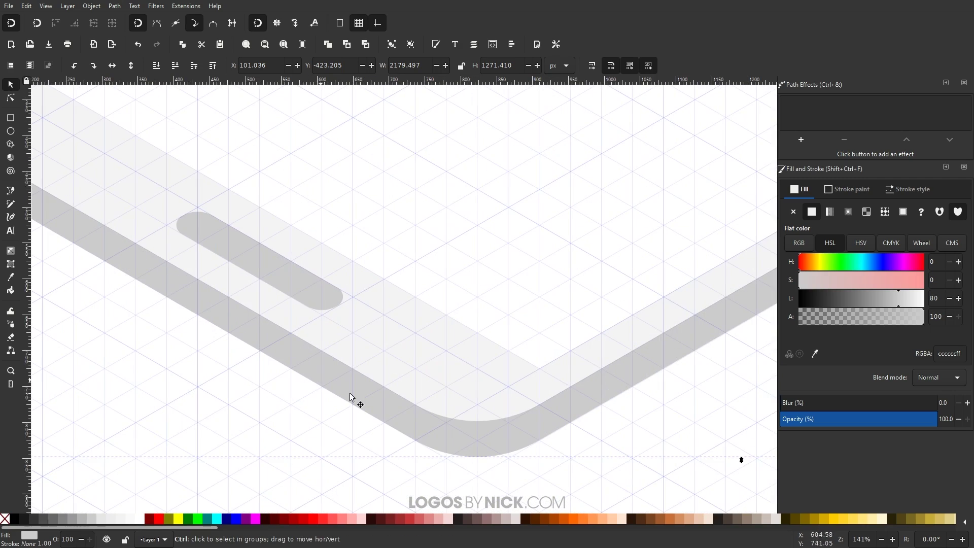
pyautogui.scroll(-5, 470, 329)
pyautogui.moveTo(487, 335); pyautogui.dragTo(478, 354)
pyautogui.scroll(-4, 479, 355)
pyautogui.scroll(2, 342, 305)
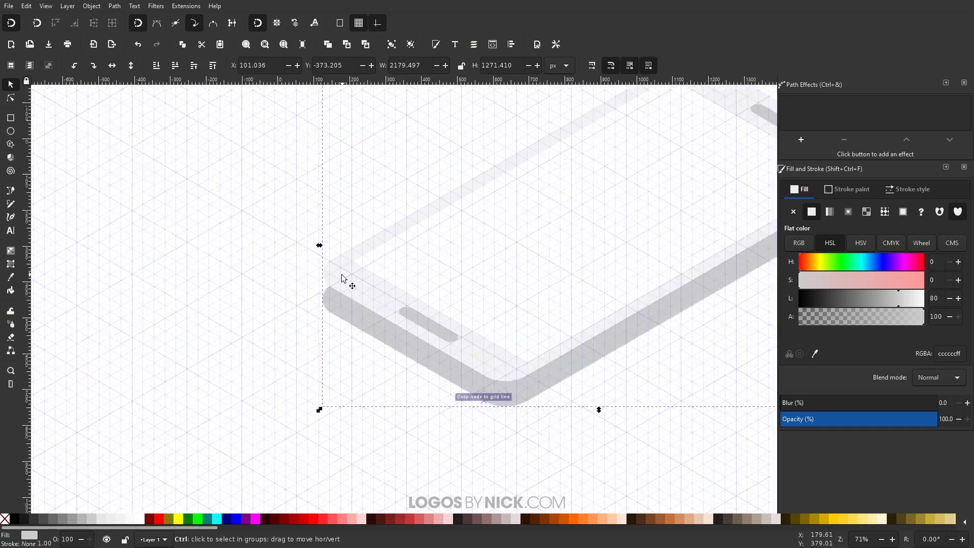
pyautogui.scroll(2, 342, 280)
pyautogui.scroll(-2, 325, 322)
pyautogui.hscroll(2, 720, 300)
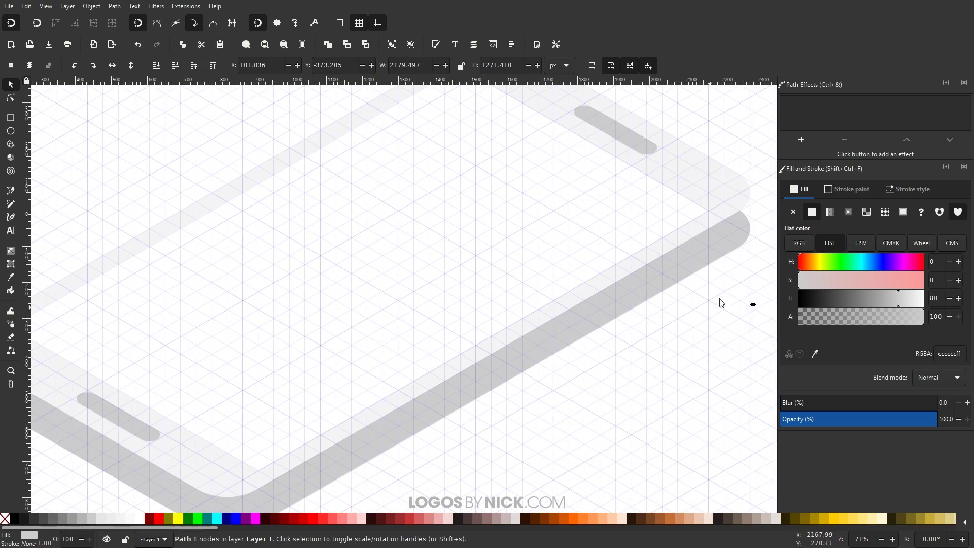
pyautogui.scroll(-1, 706, 267)
pyautogui.scroll(-1, 643, 278)
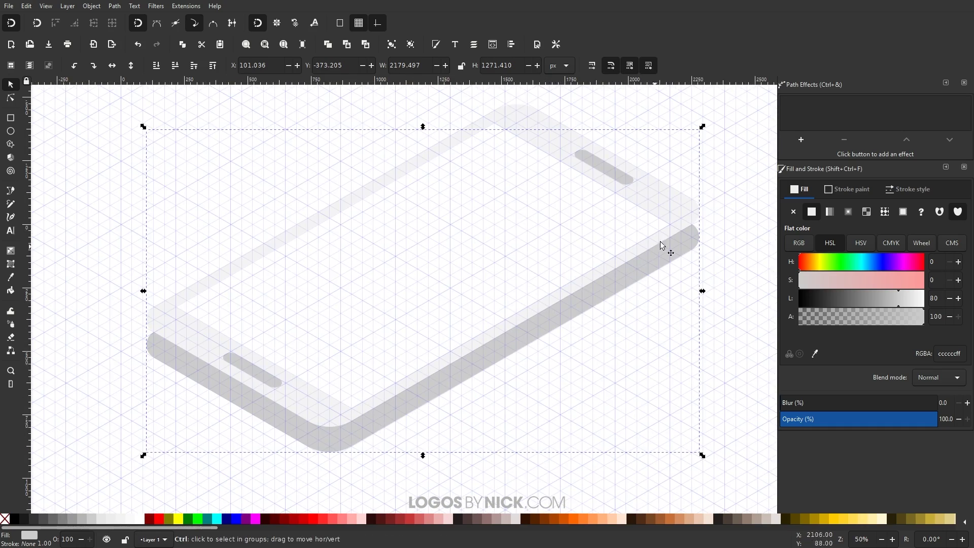
pyautogui.scroll(3, 707, 226)
# Extrude the light grey top shape and darker side piece in Polygons mode, then close Extrude
pyautogui.click(503, 285)
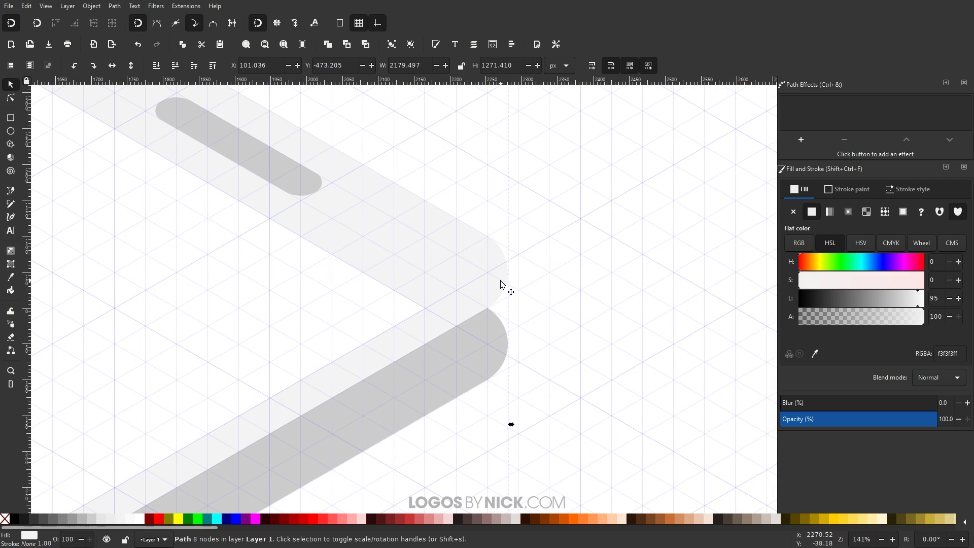
pyautogui.keyDown('alt'); pyautogui.keyDown('shift'); pyautogui.click(466, 271); pyautogui.keyUp('shift'); pyautogui.keyUp('alt')
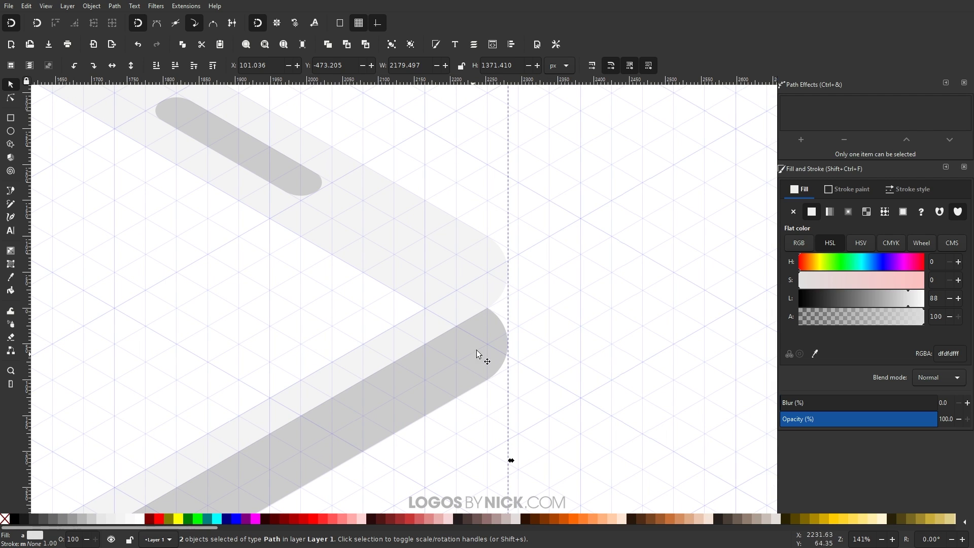
pyautogui.scroll(-1, 354, 181)
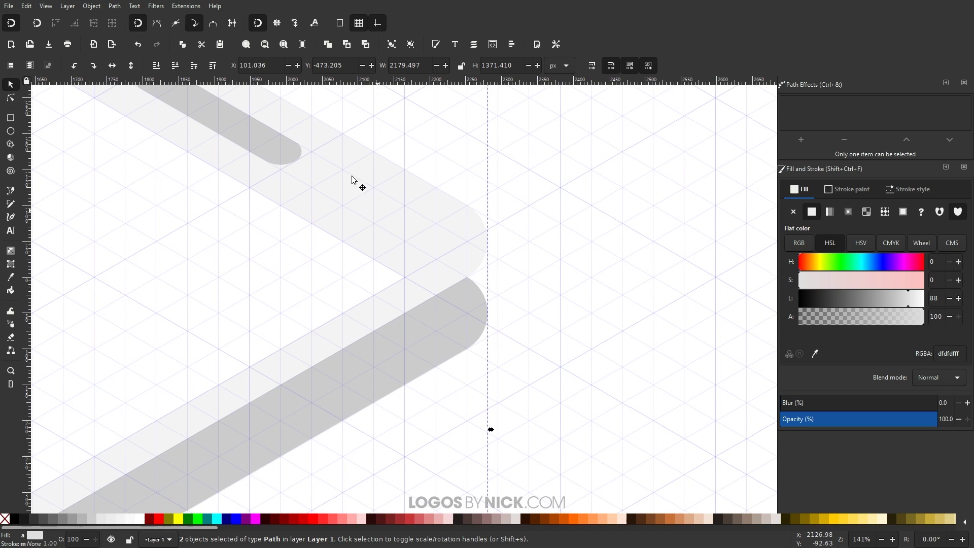
pyautogui.click(194, 9)
pyautogui.moveTo(236, 106)
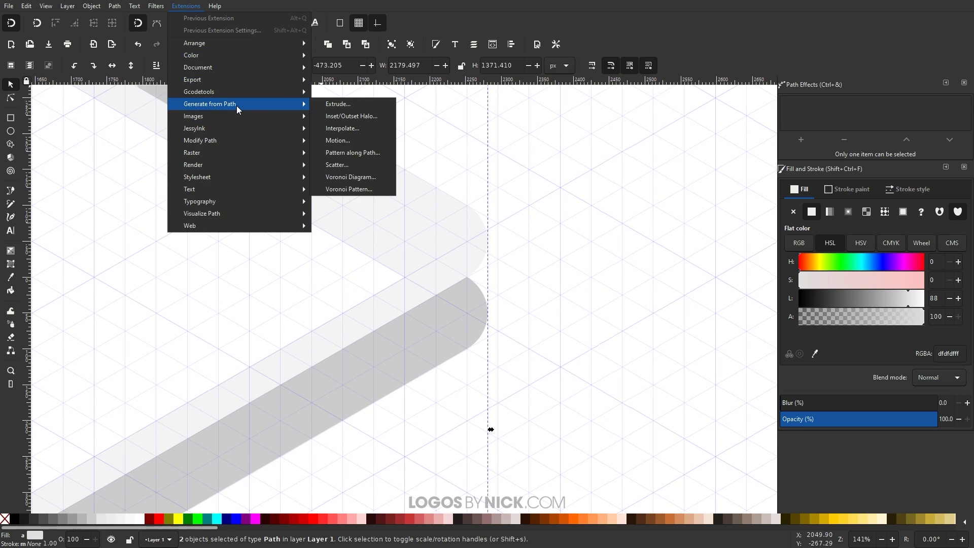
pyautogui.click(339, 104)
pyautogui.moveTo(495, 246); pyautogui.dragTo(616, 188)
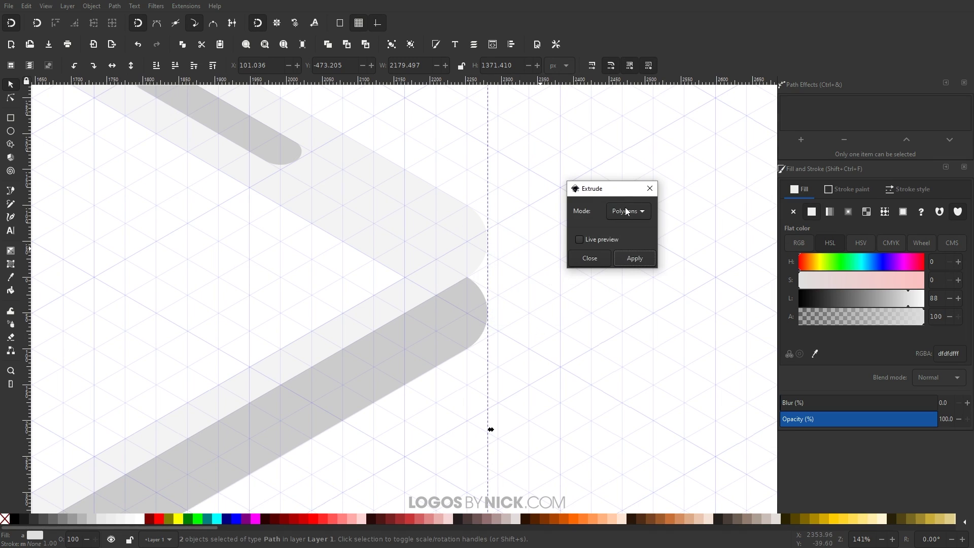
pyautogui.click(627, 212)
pyautogui.click(619, 215)
pyautogui.click(640, 259)
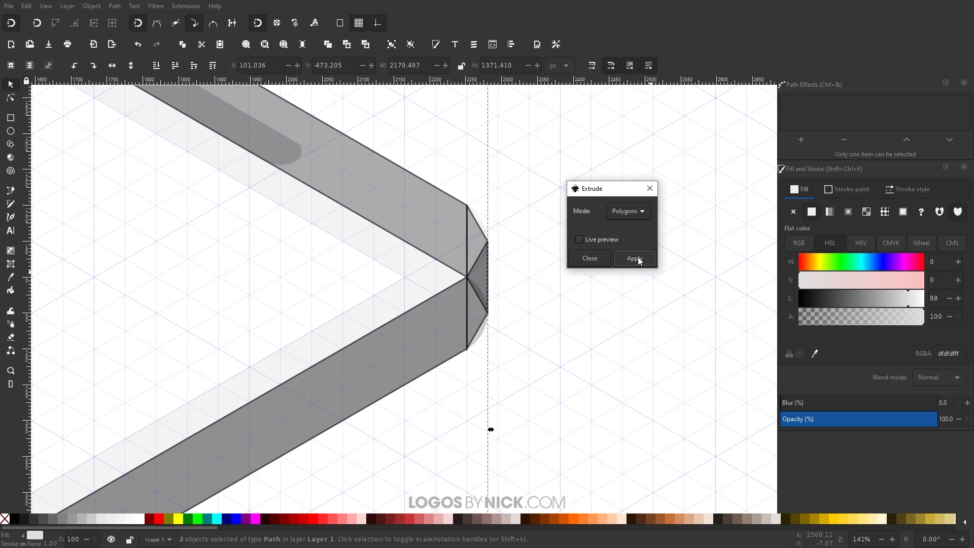
pyautogui.click(650, 188)
pyautogui.keyDown('ctrl'); pyautogui.scroll(-5, 639, 218); pyautogui.keyUp('ctrl')
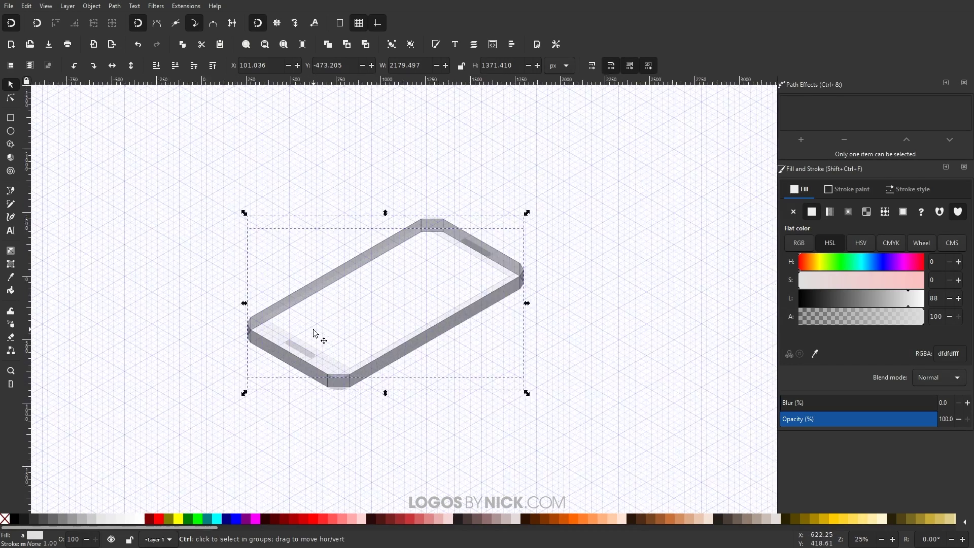
# Ungroup the extrusion and delete the ten dark-grey extrusion faces
pyautogui.keyDown('ctrl'); pyautogui.scroll(3, 304, 325); pyautogui.keyUp('ctrl')
pyautogui.hscroll(5, 618, 317)
pyautogui.moveTo(511, 289); pyautogui.dragTo(477, 325)
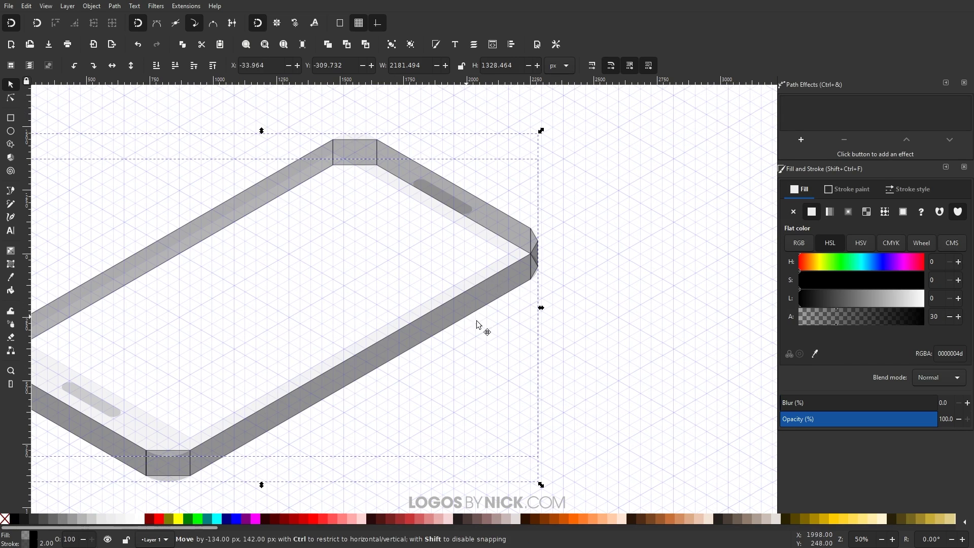
pyautogui.press('Escape')
pyautogui.keyDown('ctrl'); pyautogui.scroll(3, 495, 319); pyautogui.keyUp('ctrl')
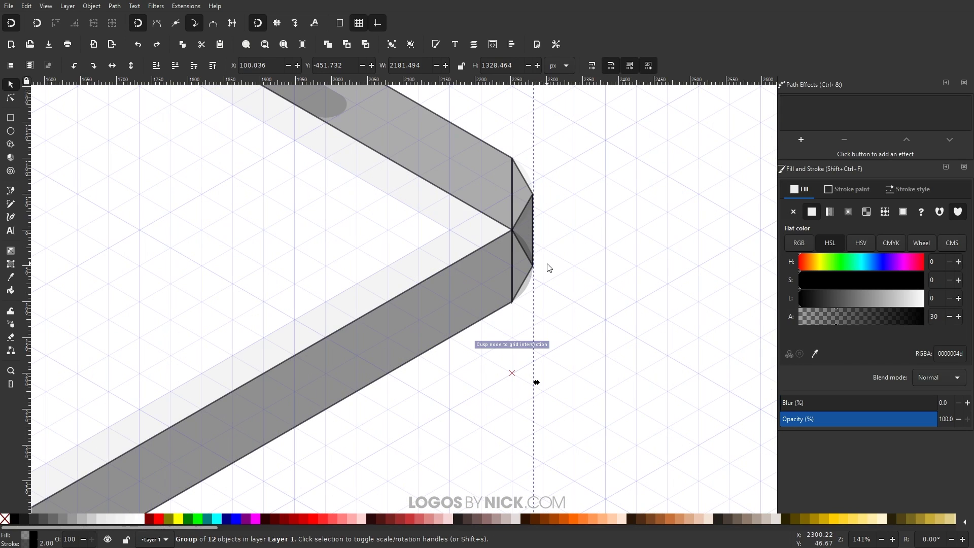
pyautogui.click(412, 45)
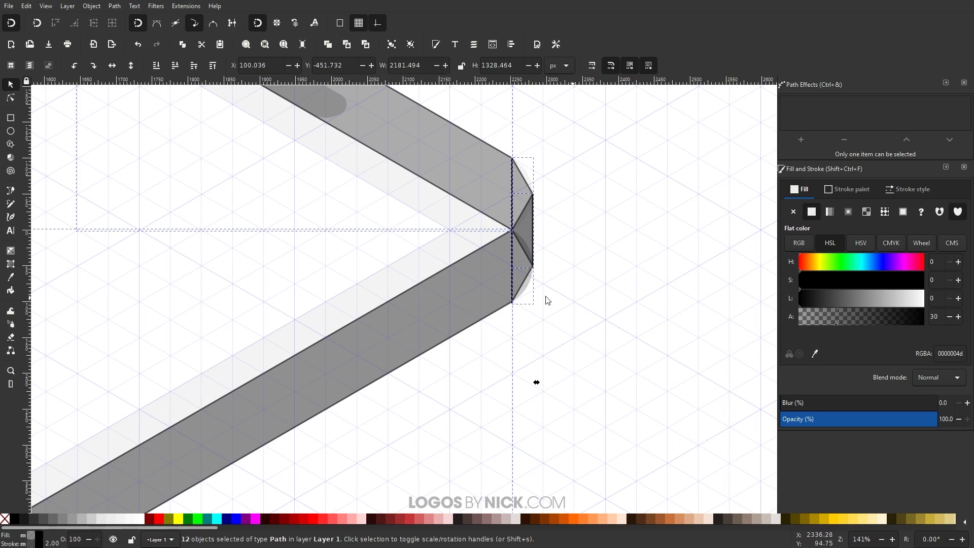
pyautogui.keyDown('ctrl'); pyautogui.scroll(-3, 404, 289); pyautogui.keyUp('ctrl')
pyautogui.keyDown('ctrl'); pyautogui.scroll(4, 472, 273); pyautogui.keyUp('ctrl')
pyautogui.keyDown('ctrl'); pyautogui.scroll(1, 322, 254); pyautogui.keyUp('ctrl')
pyautogui.keyDown('ctrl'); pyautogui.scroll(1, 322, 251); pyautogui.keyUp('ctrl')
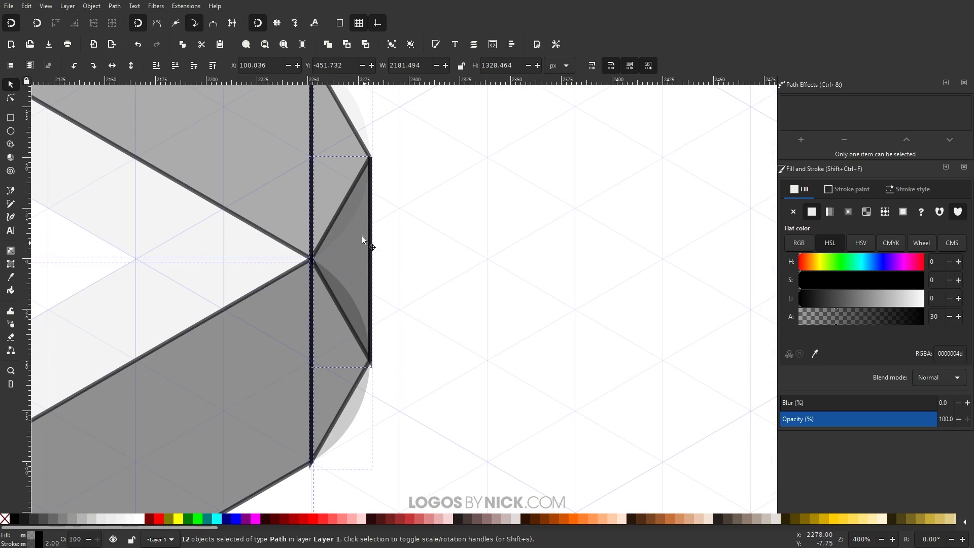
pyautogui.keyDown('ctrl'); pyautogui.scroll(-3, 363, 245); pyautogui.keyUp('ctrl')
pyautogui.keyDown('shift'); pyautogui.hscroll(-5, 343, 355); pyautogui.keyUp('shift')
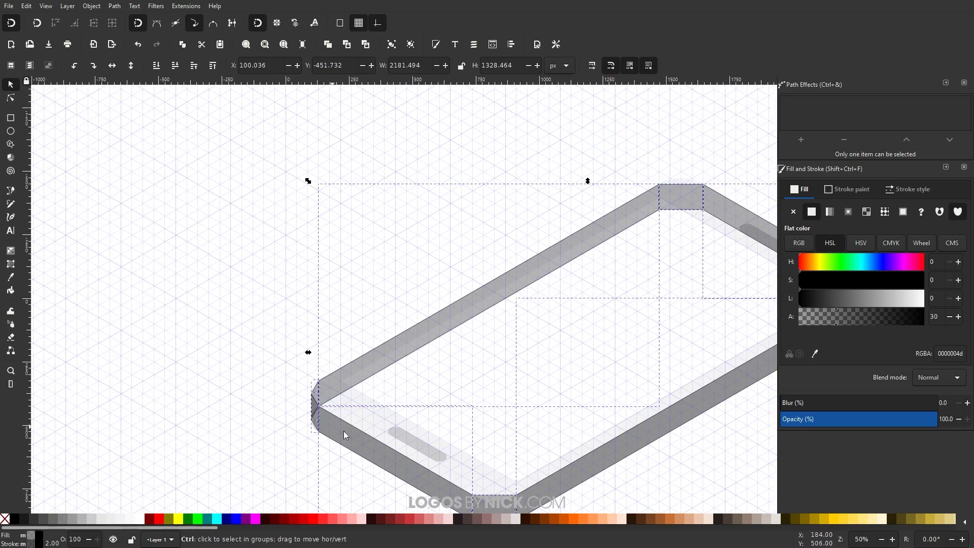
pyautogui.keyDown('ctrl'); pyautogui.scroll(1, 325, 416); pyautogui.keyUp('ctrl')
pyautogui.keyDown('ctrl'); pyautogui.scroll(-1, 315, 405); pyautogui.keyUp('ctrl')
pyautogui.keyDown('ctrl'); pyautogui.scroll(2, 348, 385); pyautogui.keyUp('ctrl')
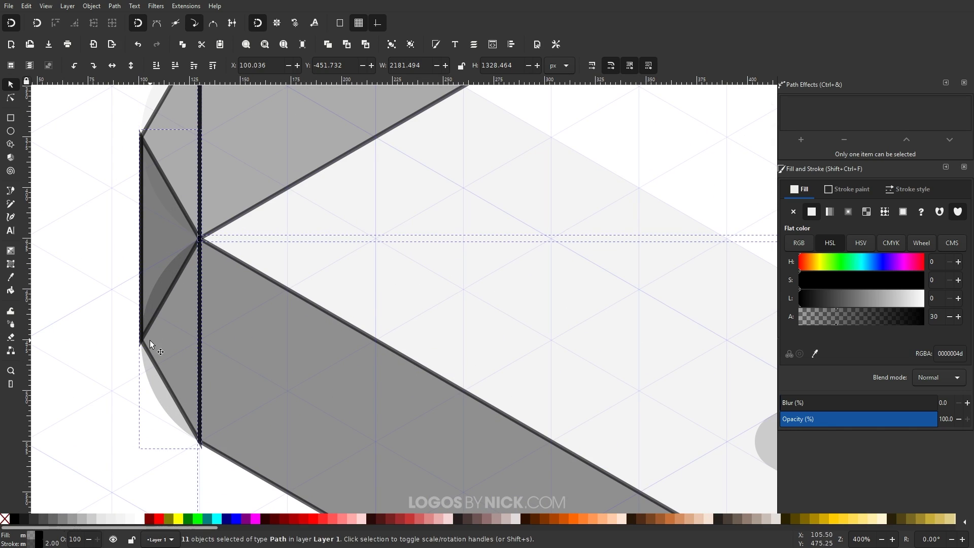
pyautogui.keyDown('ctrl'); pyautogui.scroll(-7, 214, 349); pyautogui.keyUp('ctrl')
pyautogui.keyDown('shift'); pyautogui.hscroll(8, 421, 317); pyautogui.keyUp('shift')
pyautogui.scroll(3, 436, 326)
pyautogui.keyDown('ctrl'); pyautogui.scroll(10, 437, 325); pyautogui.keyUp('ctrl')
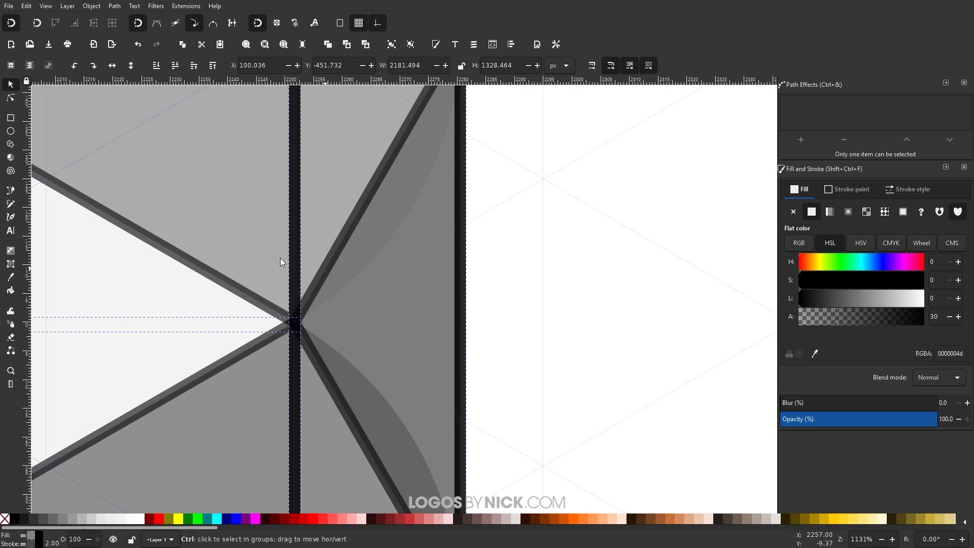
pyautogui.keyDown('ctrl'); pyautogui.scroll(-9, 285, 284); pyautogui.keyUp('ctrl')
pyautogui.keyDown('shift'); pyautogui.hscroll(-5, 431, 321); pyautogui.keyUp('shift')
pyautogui.scroll(-1, 521, 309)
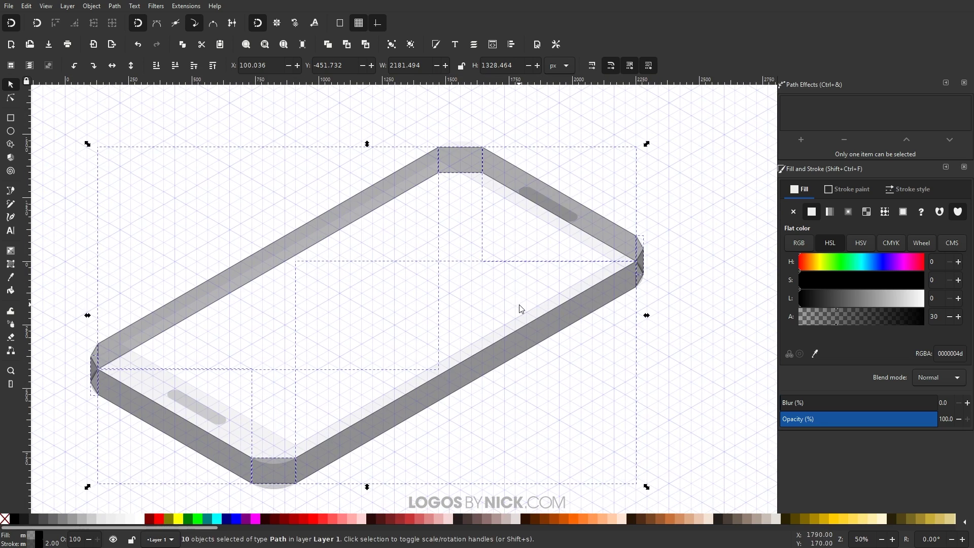
pyautogui.press('Delete')
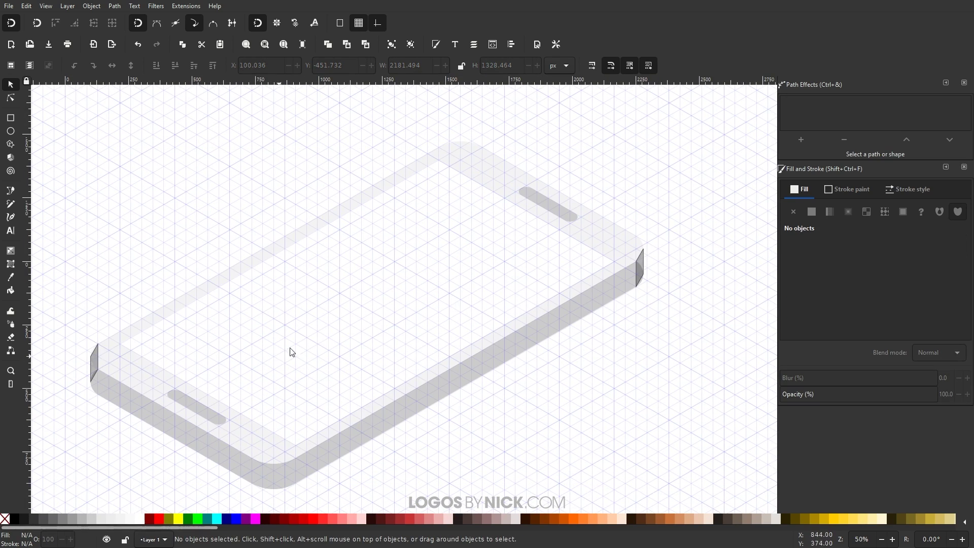
# Union the left end face, right end face and lower phone body into one shape
pyautogui.keyDown('shift'); pyautogui.hscroll(-5, 287, 330); pyautogui.keyUp('shift')
pyautogui.scroll(-2, 283, 311)
pyautogui.keyDown('ctrl'); pyautogui.scroll(2, 283, 311); pyautogui.keyUp('ctrl')
pyautogui.click(127, 281)
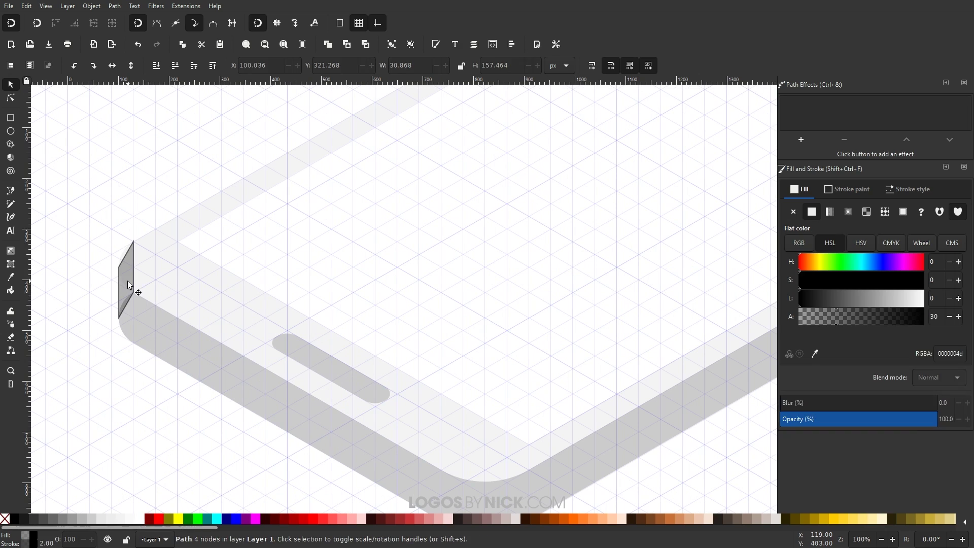
pyautogui.keyDown('shift'); pyautogui.hscroll(15, 533, 248); pyautogui.keyUp('shift')
pyautogui.scroll(3, 187, 306)
pyautogui.keyDown('shift'); pyautogui.hscroll(15, 234, 312); pyautogui.keyUp('shift')
pyautogui.scroll(4, 279, 318)
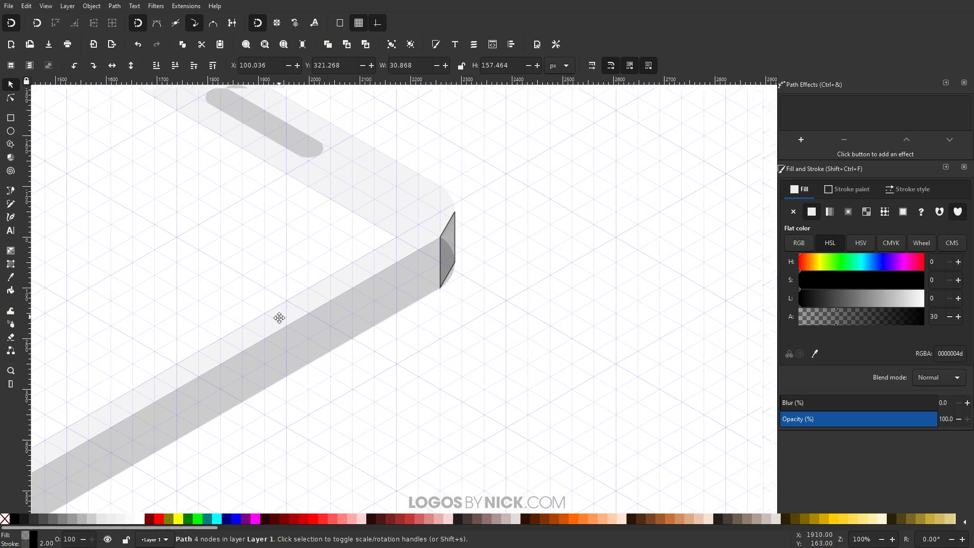
pyautogui.keyDown('shift'); pyautogui.click(453, 243); pyautogui.keyUp('shift')
pyautogui.keyDown('ctrl'); pyautogui.scroll(-2, 352, 355); pyautogui.keyUp('ctrl')
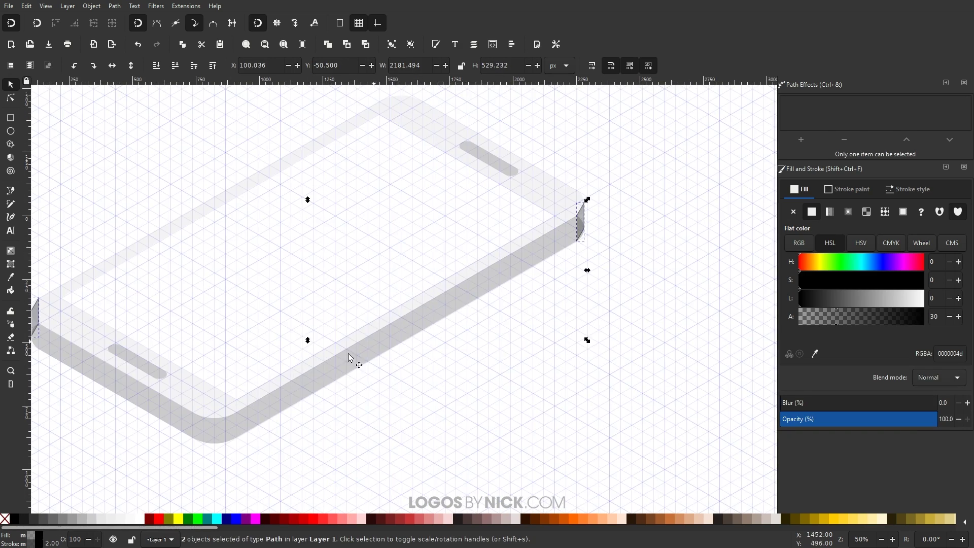
pyautogui.keyDown('shift'); pyautogui.hscroll(-4, 409, 369); pyautogui.keyUp('shift')
pyautogui.keyDown('shift'); pyautogui.click(310, 437); pyautogui.keyUp('shift')
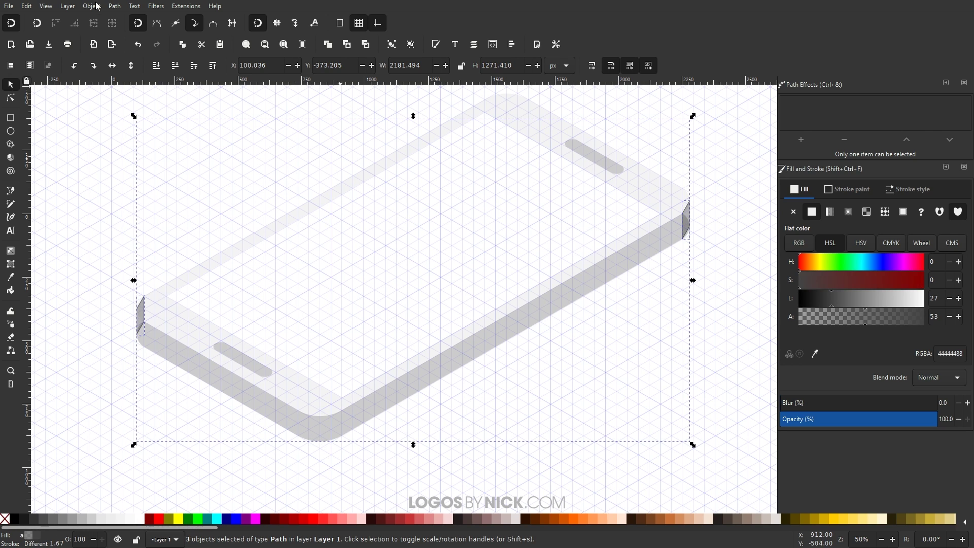
pyautogui.click(115, 6)
pyautogui.click(129, 57)
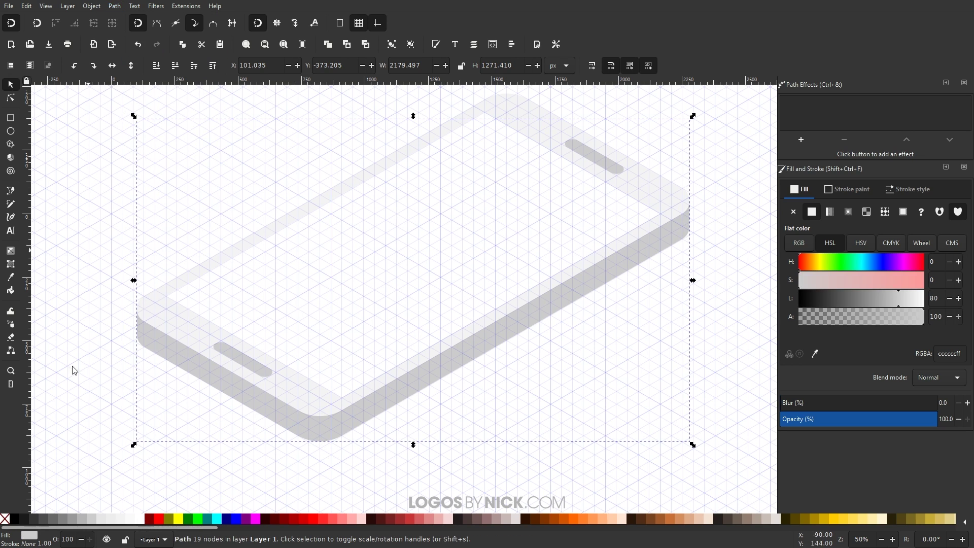
pyautogui.keyDown('ctrl'); pyautogui.scroll(3, 465, 322); pyautogui.keyUp('ctrl')
pyautogui.press('Escape')
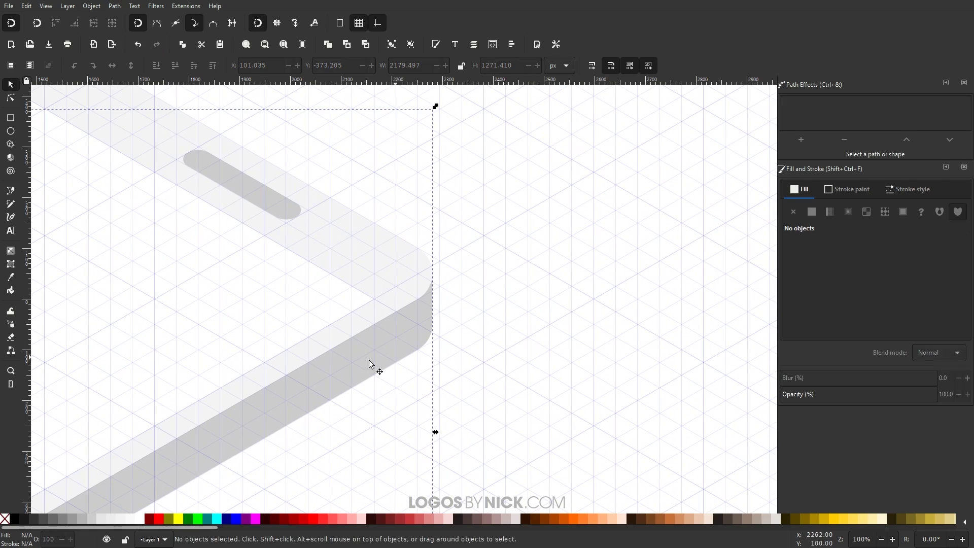
# Hide the isometric grid with Shift+#
pyautogui.keyDown('ctrl'); pyautogui.scroll(-4, 383, 391); pyautogui.keyUp('ctrl')
pyautogui.keyDown('ctrl'); pyautogui.scroll(3, 383, 391); pyautogui.keyUp('ctrl')
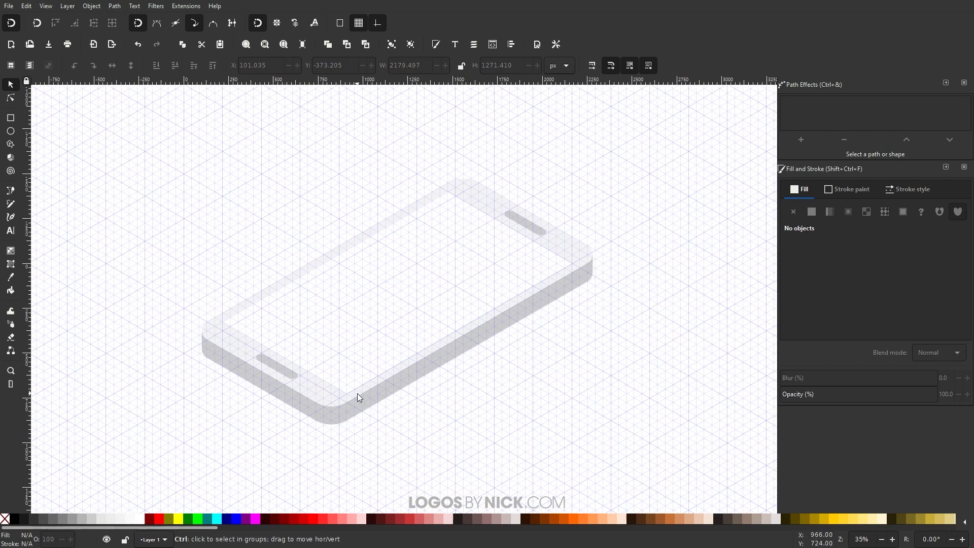
pyautogui.moveTo(468, 350); pyautogui.dragTo(459, 374)
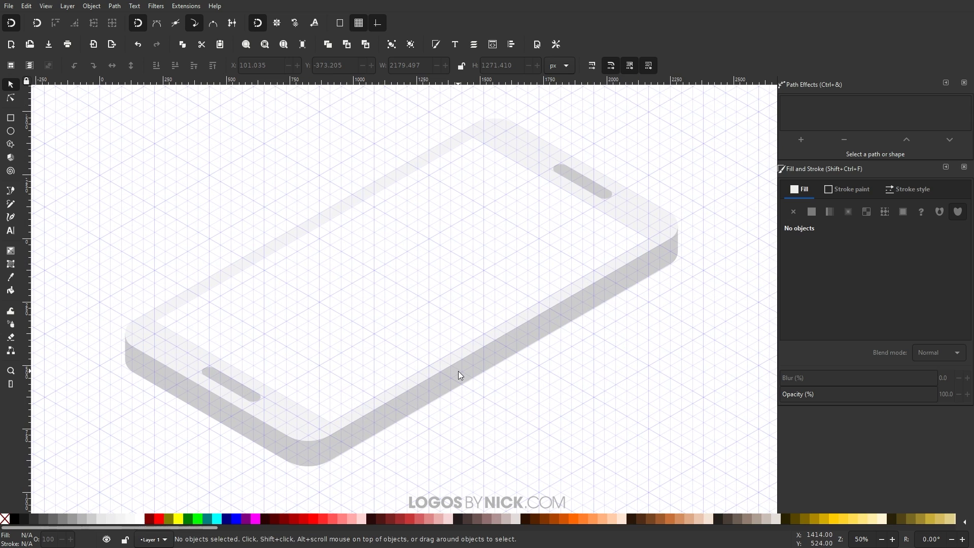
pyautogui.press('shift')
pyautogui.press('#')
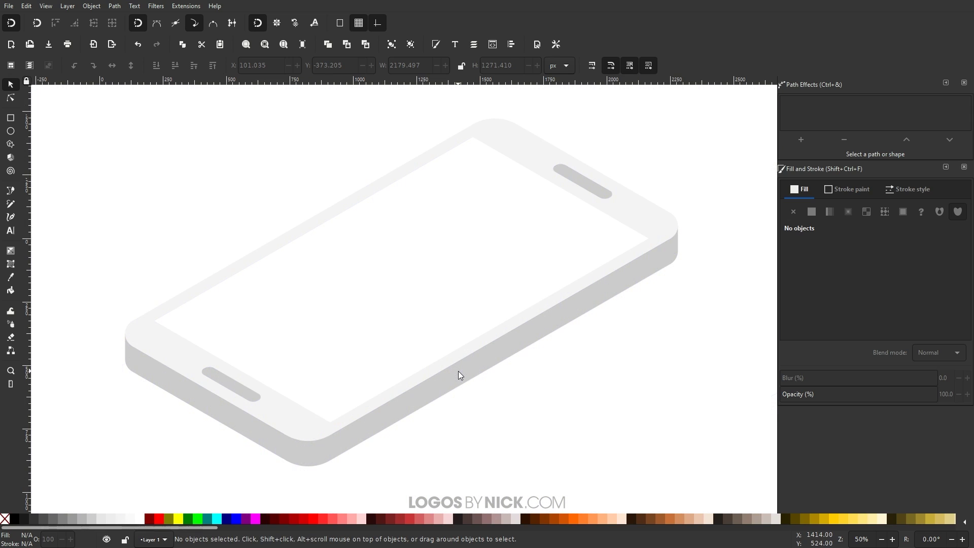
pyautogui.keyDown('ctrl'); pyautogui.scroll(-2, 401, 317); pyautogui.keyUp('ctrl')
pyautogui.hscroll(-1, 401, 317)
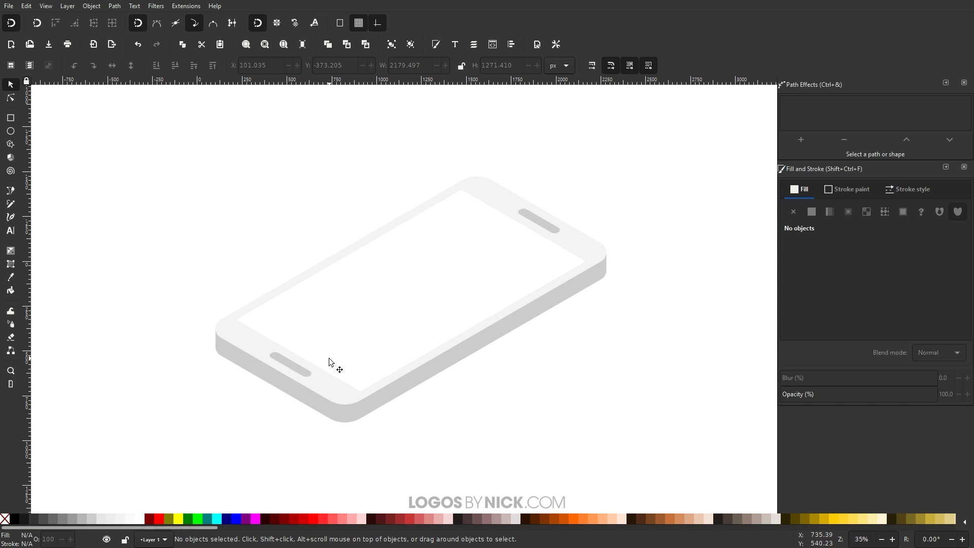
# Darken the phone screen fill to mid-grey (Lightness about 57), deselect, and show the grid again
pyautogui.click(472, 256)
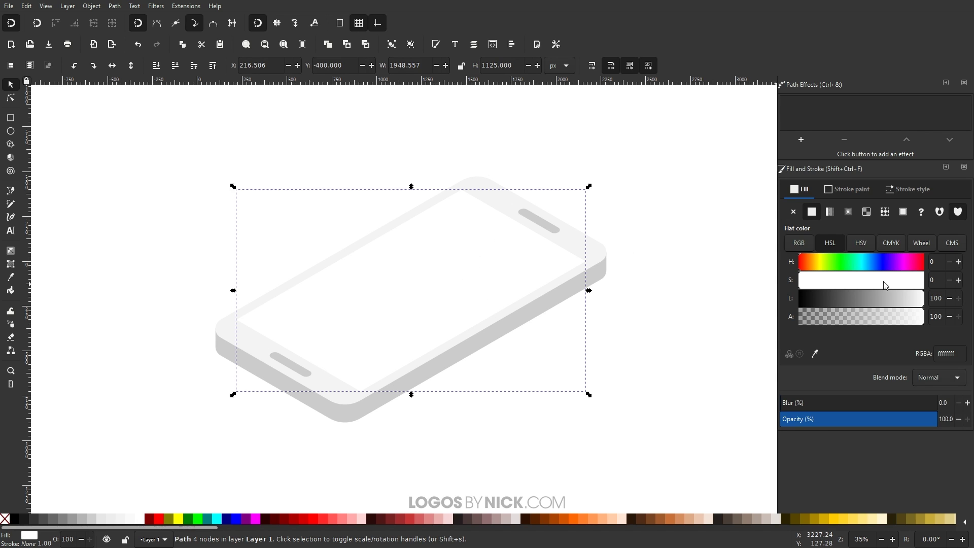
pyautogui.moveTo(860, 297); pyautogui.dragTo(871, 297)
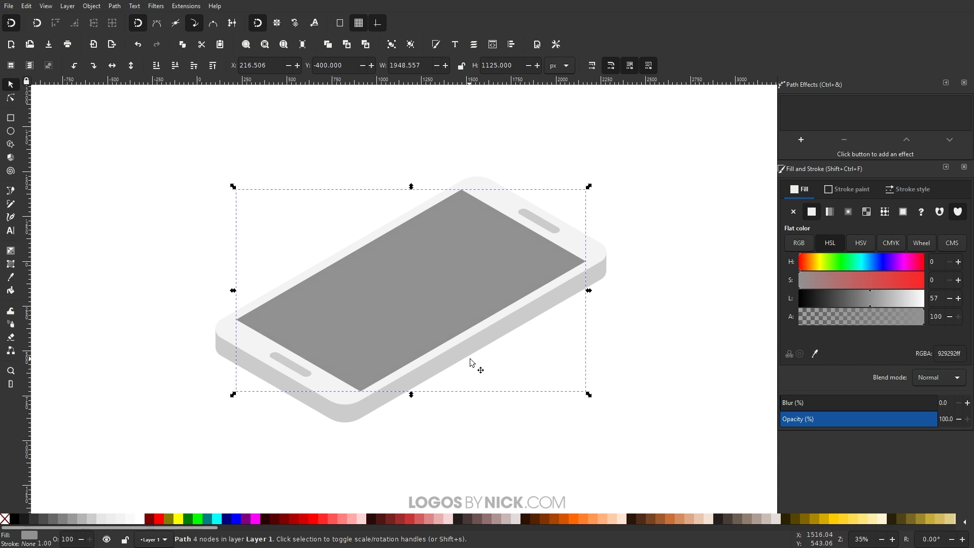
pyautogui.moveTo(470, 362); pyautogui.dragTo(538, 354)
pyautogui.click(557, 402)
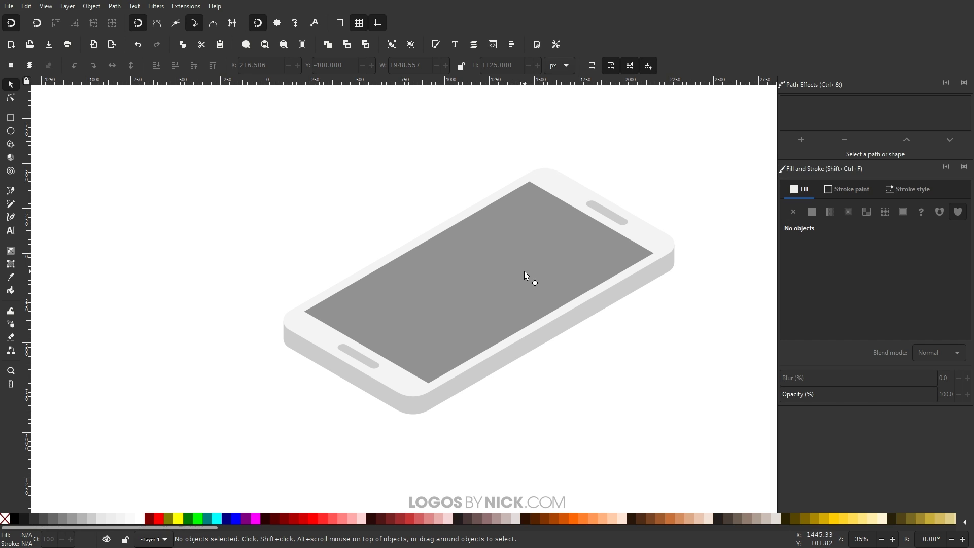
pyautogui.press('shift')
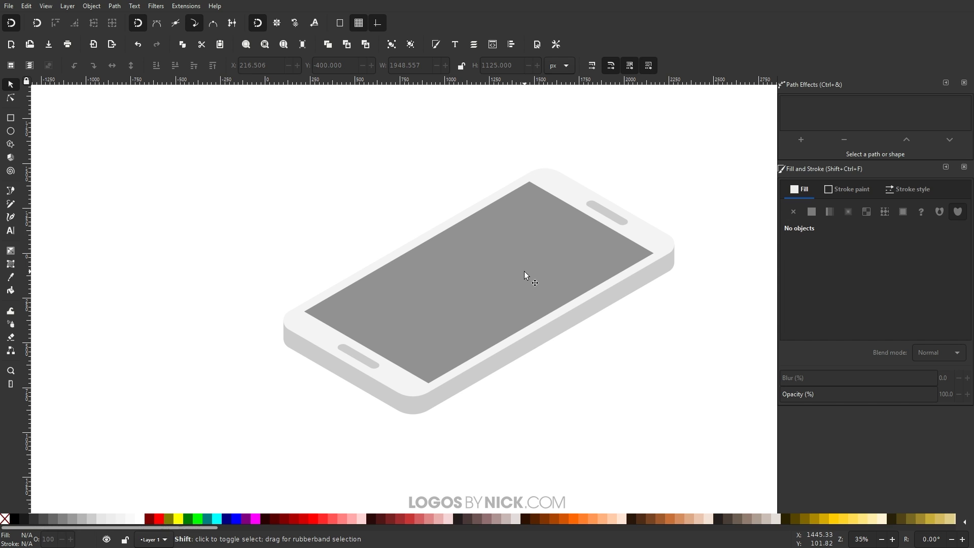
pyautogui.press('#')
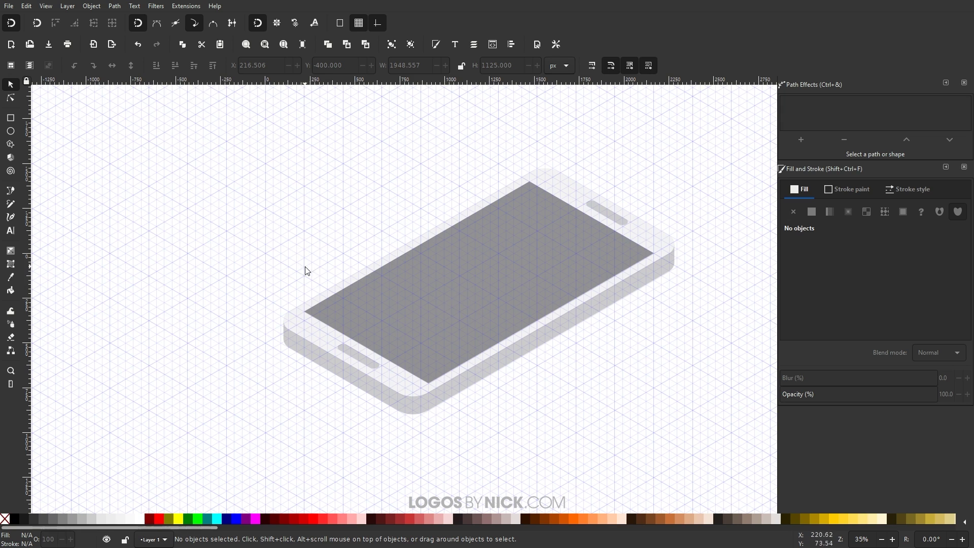
# Pan to an empty upper-left area of the grid and pick the Pen tool in straight-line mode
pyautogui.moveTo(305, 271); pyautogui.dragTo(319, 295)
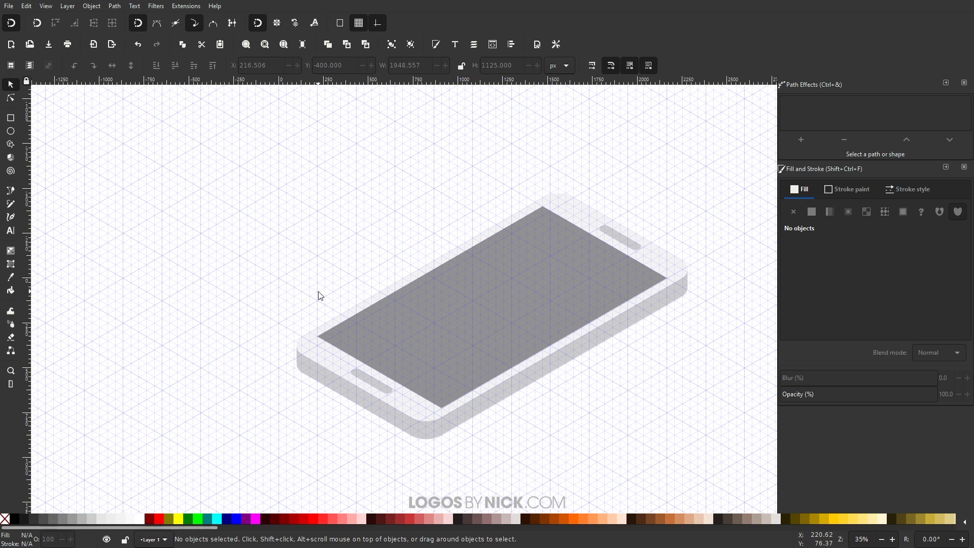
pyautogui.click(46, 6)
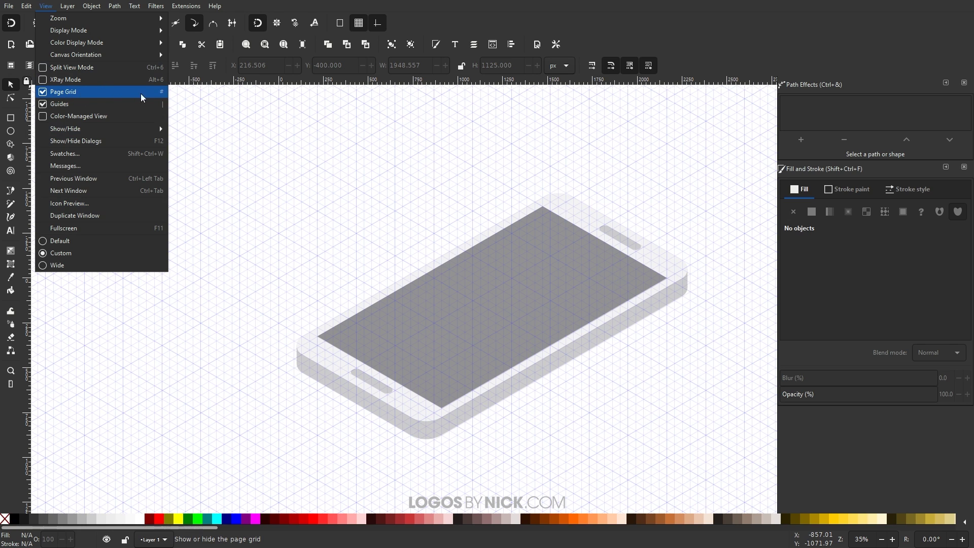
pyautogui.click(250, 189)
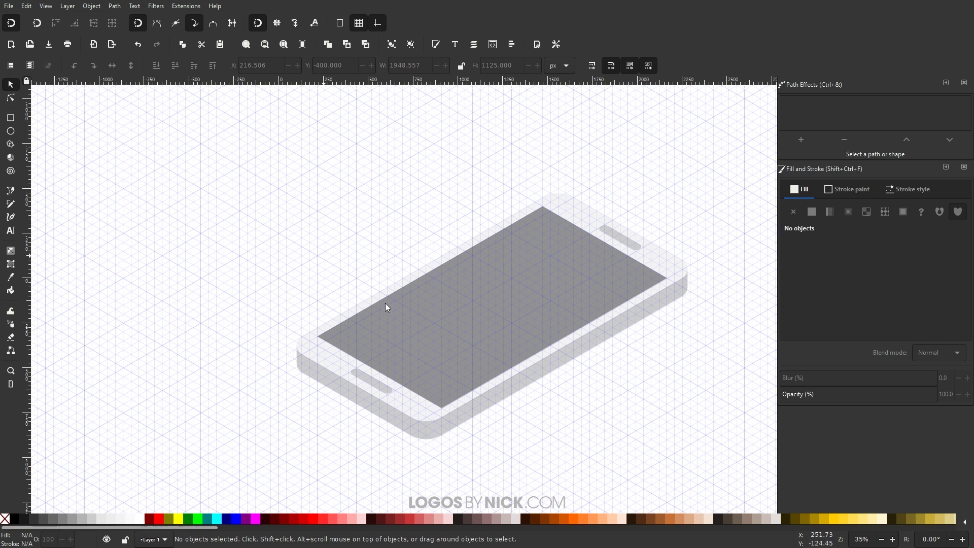
pyautogui.moveTo(342, 319); pyautogui.dragTo(390, 330)
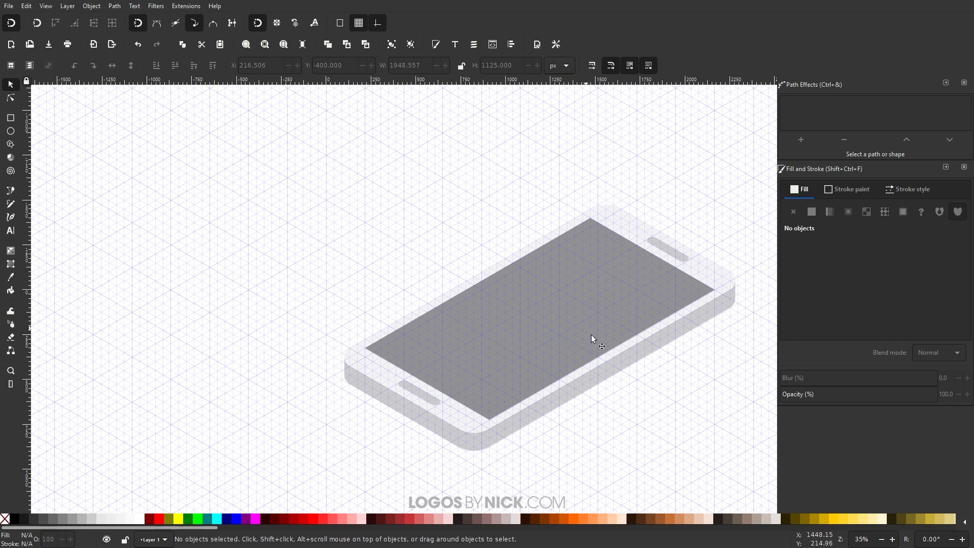
pyautogui.moveTo(286, 234); pyautogui.dragTo(402, 322)
pyautogui.scroll(1, 558, 282)
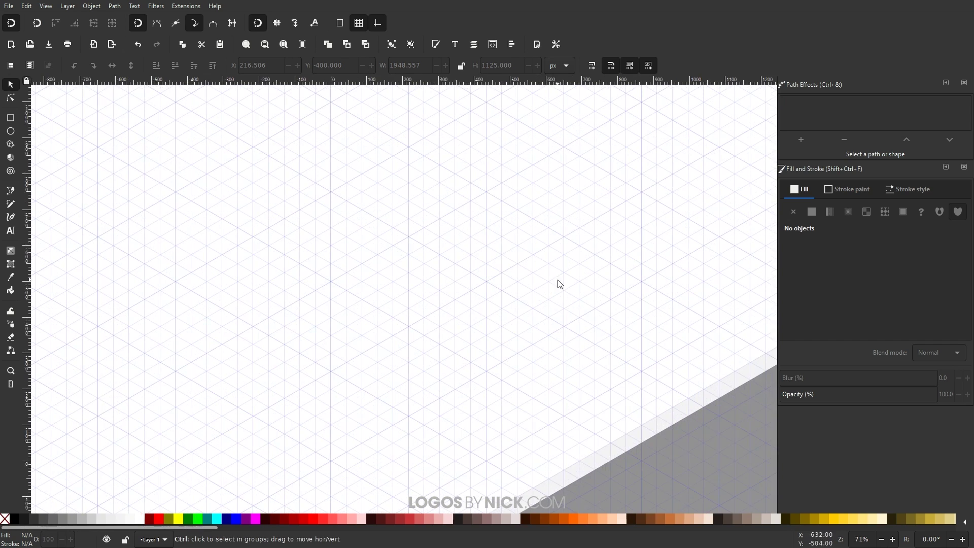
pyautogui.scroll(1, 539, 288)
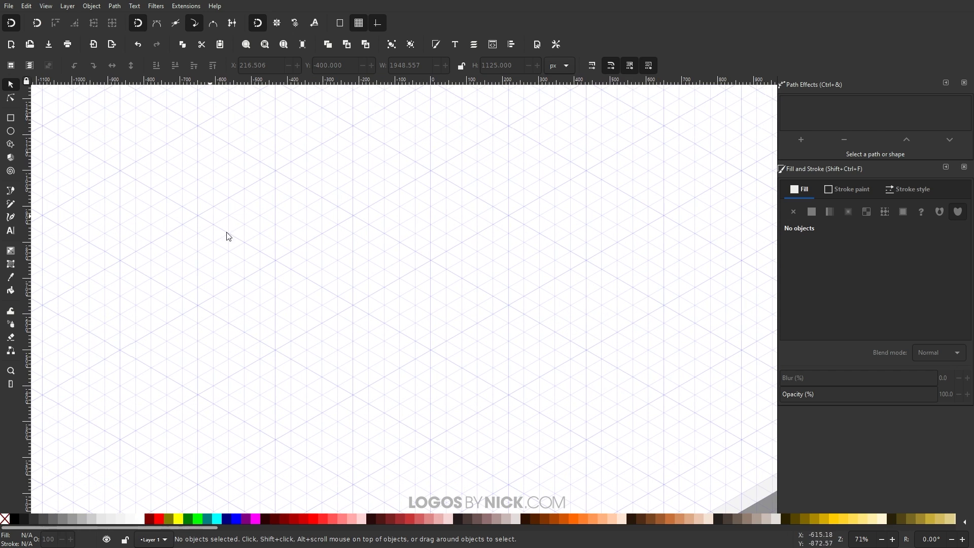
pyautogui.moveTo(195, 214); pyautogui.dragTo(279, 314)
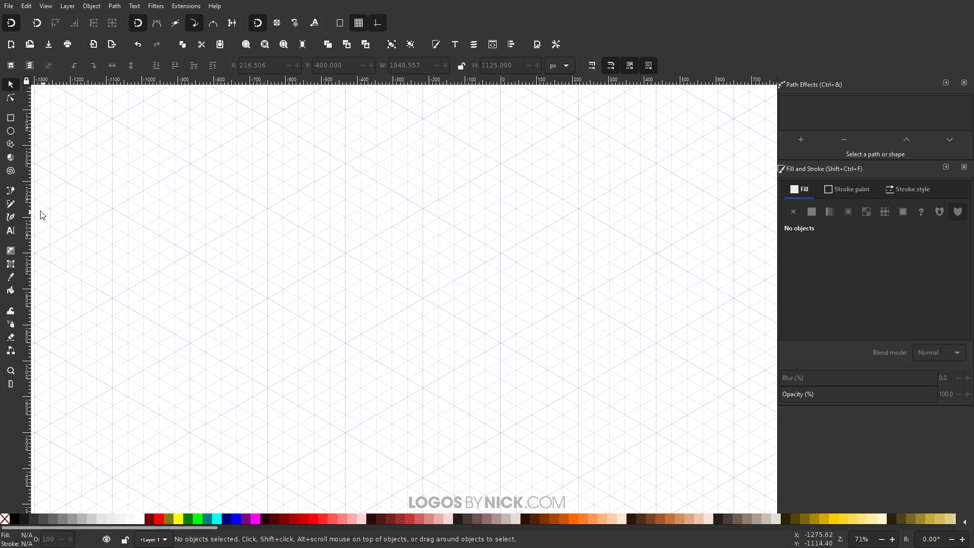
pyautogui.click(13, 190)
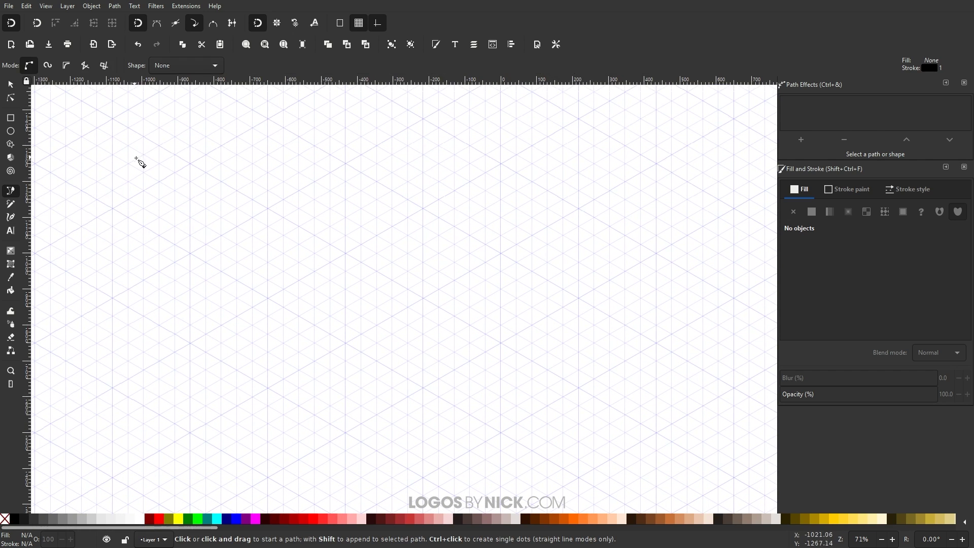
# Draw a closed four-point isometric parallelogram on the grid with the Pen tool
pyautogui.moveTo(139, 161); pyautogui.dragTo(216, 173)
pyautogui.click(202, 159)
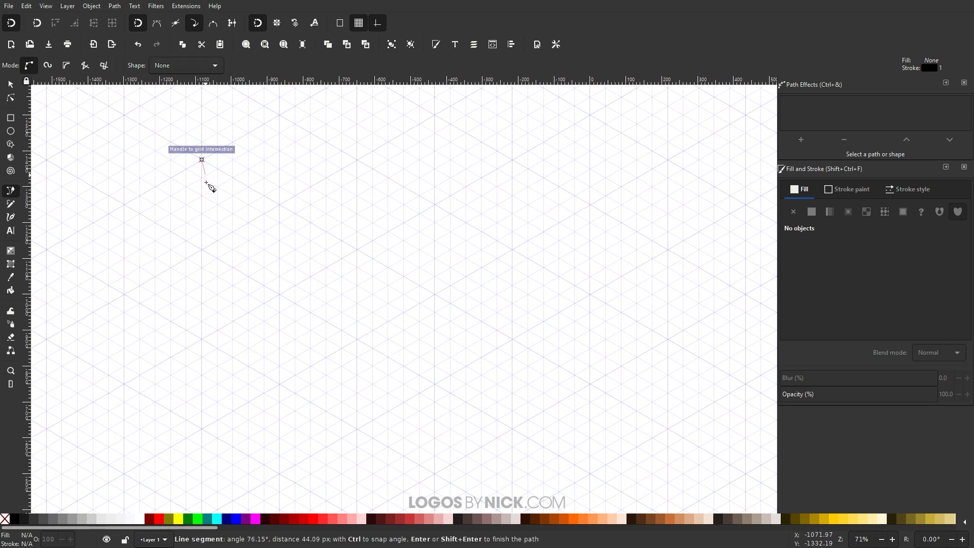
pyautogui.click(279, 293)
pyautogui.click(279, 205)
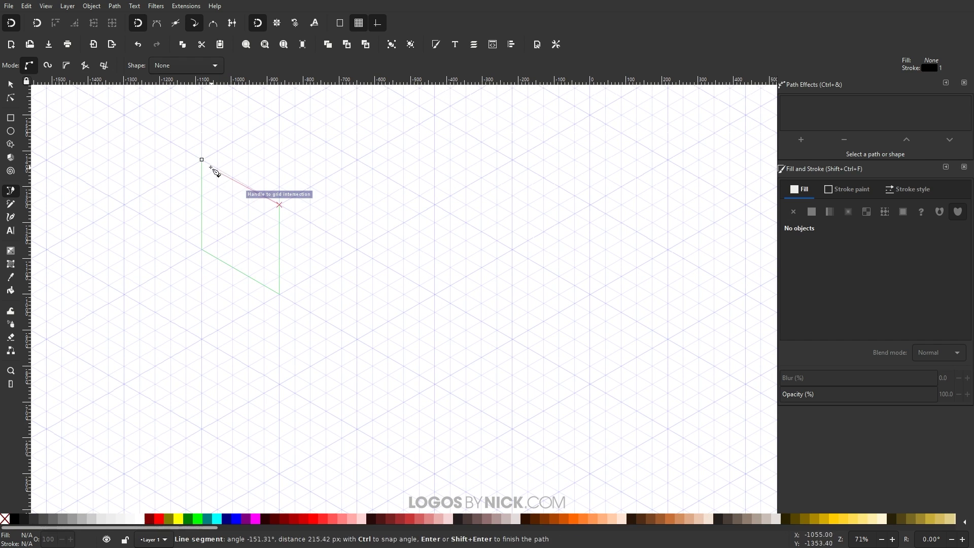
pyautogui.click(202, 159)
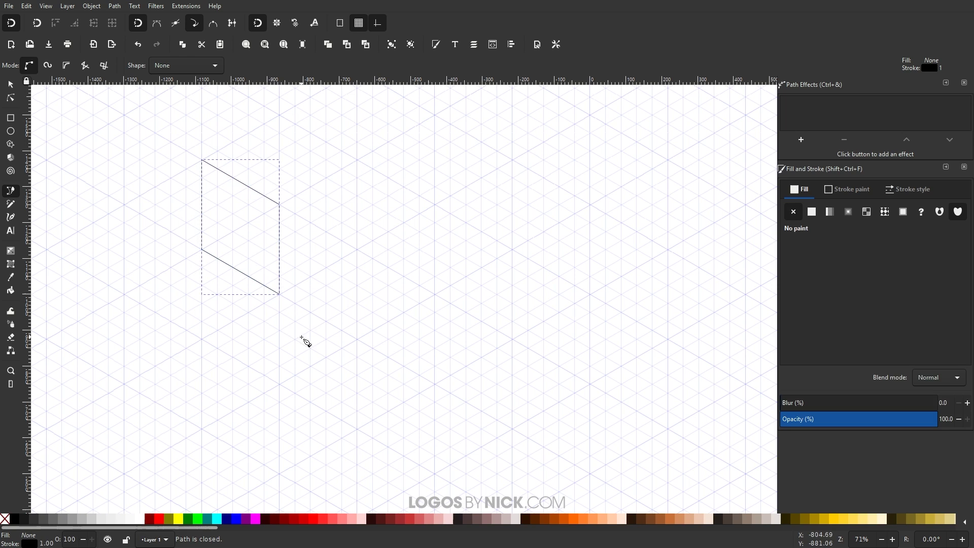
# Duplicate the parallelogram twice, placing each copy further down-right along the diagonal
pyautogui.click(10, 84)
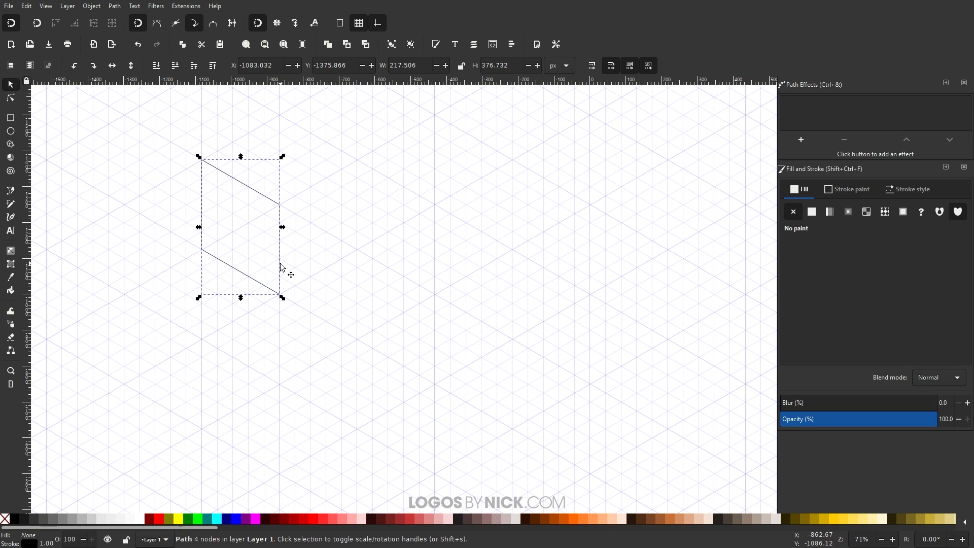
pyautogui.hotkey('ctrl', 'd')
pyautogui.moveTo(283, 268); pyautogui.dragTo(385, 322)
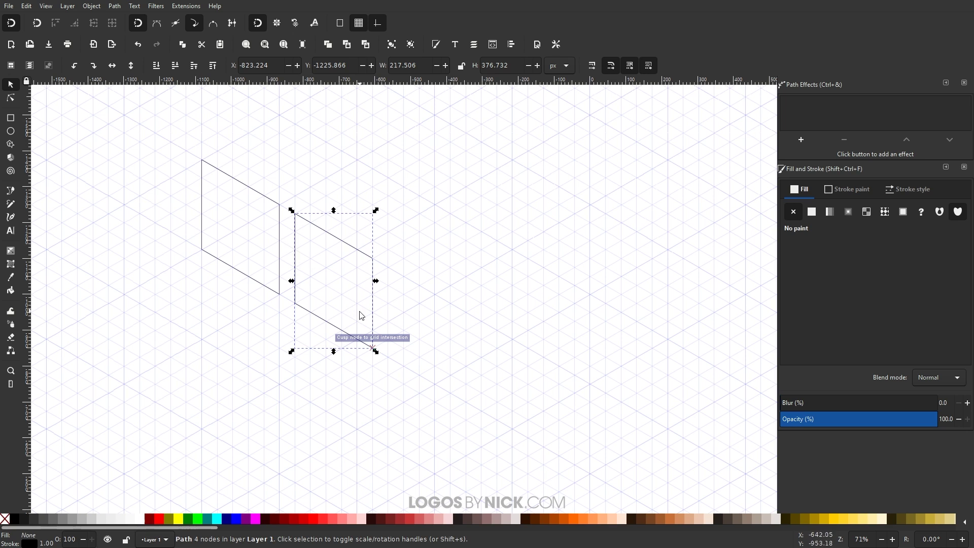
pyautogui.hotkey('ctrl', 'd')
pyautogui.moveTo(299, 263); pyautogui.dragTo(394, 319)
pyautogui.scroll(-1, 379, 342)
pyautogui.hscroll(-1, 329, 304)
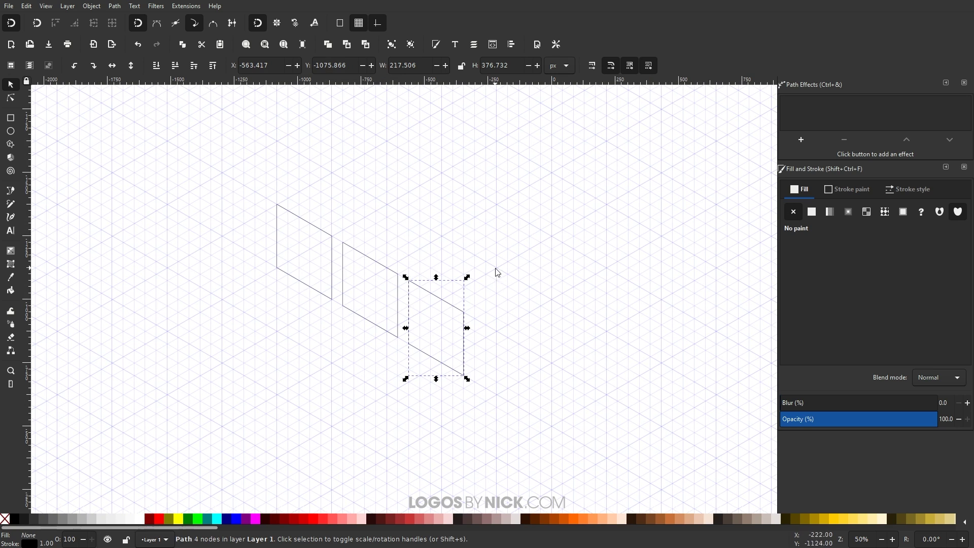
pyautogui.scroll(1, 361, 373)
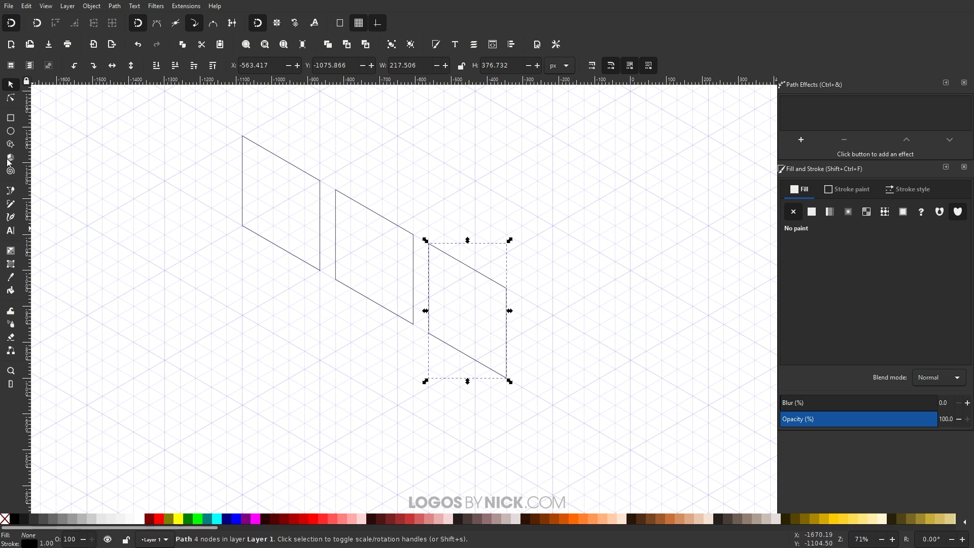
pyautogui.click(10, 190)
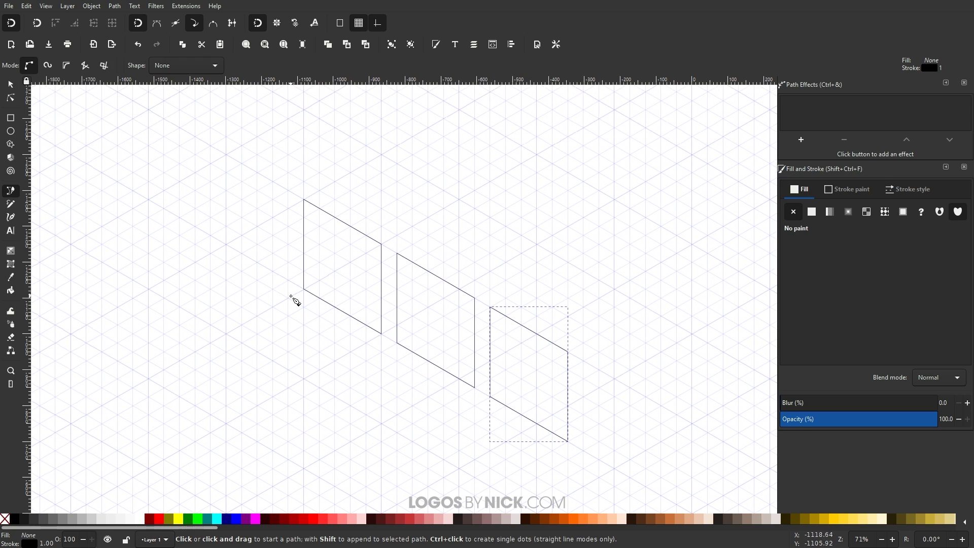
# Draw a large closed four-node parallelogram around the three small parallelograms
pyautogui.click(273, 307)
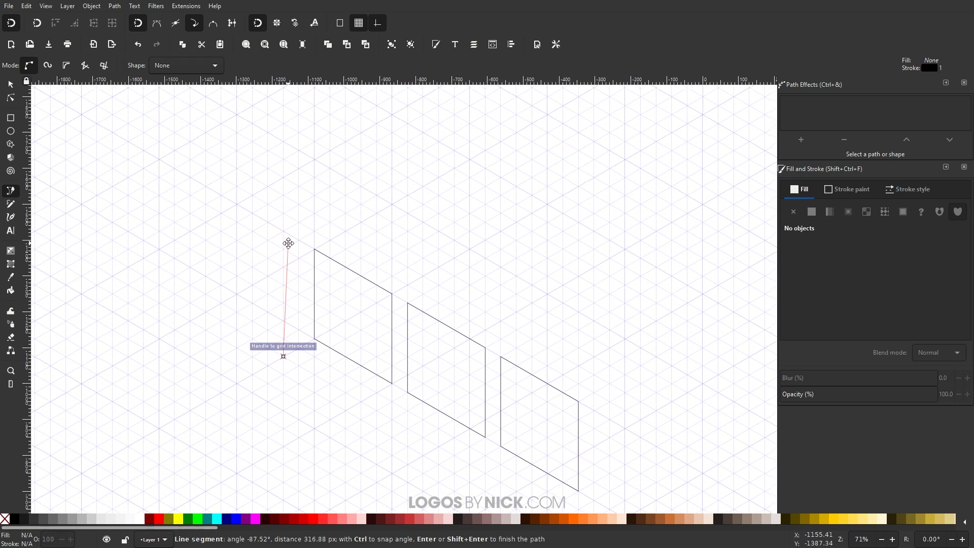
pyautogui.click(283, 194)
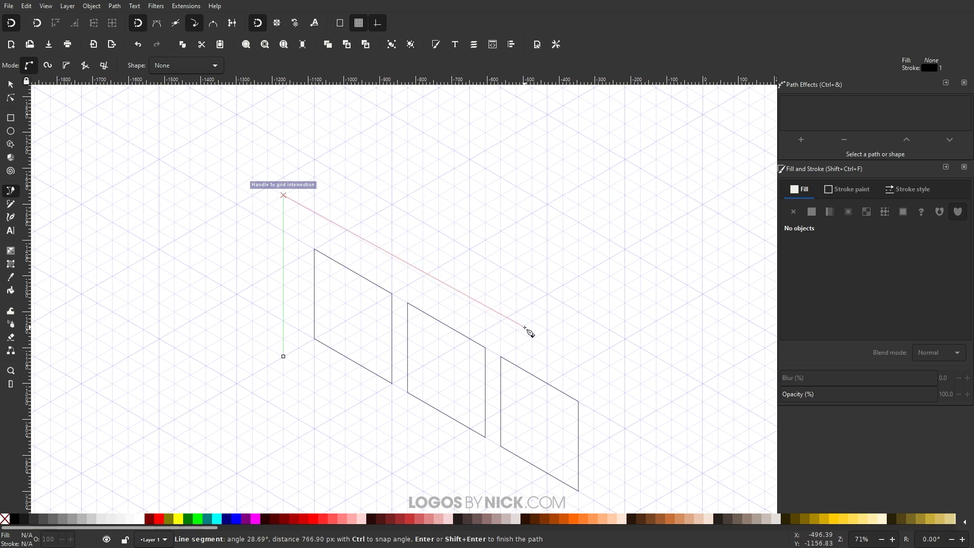
pyautogui.click(517, 225)
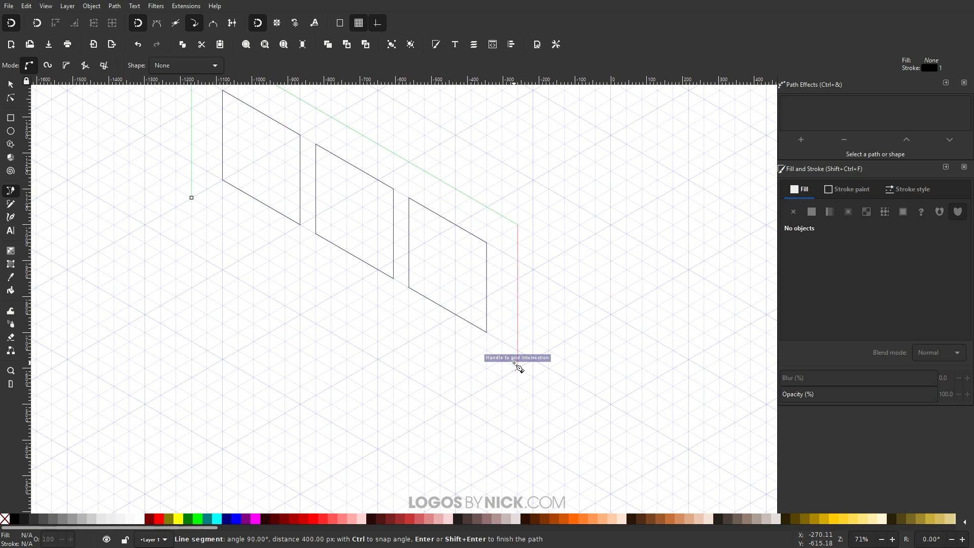
pyautogui.click(517, 387)
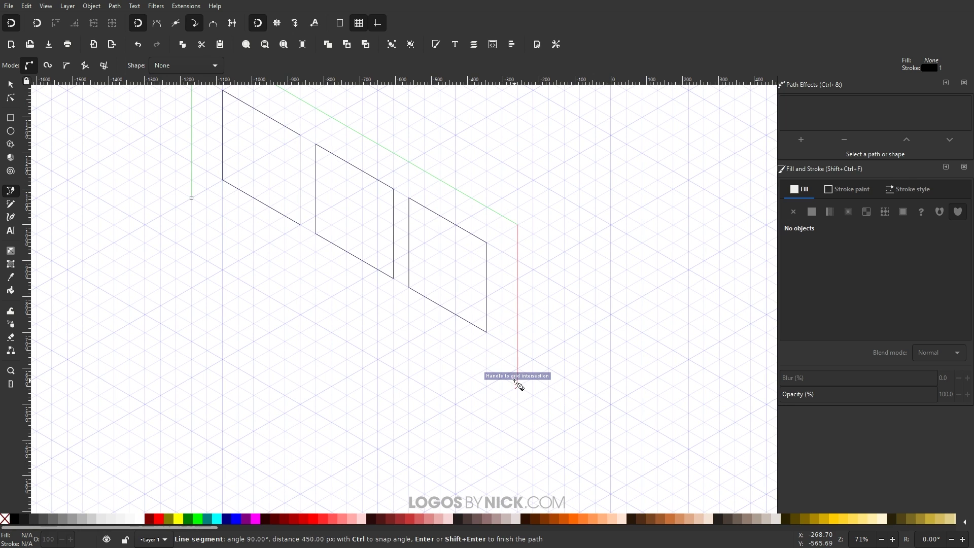
pyautogui.click(191, 198)
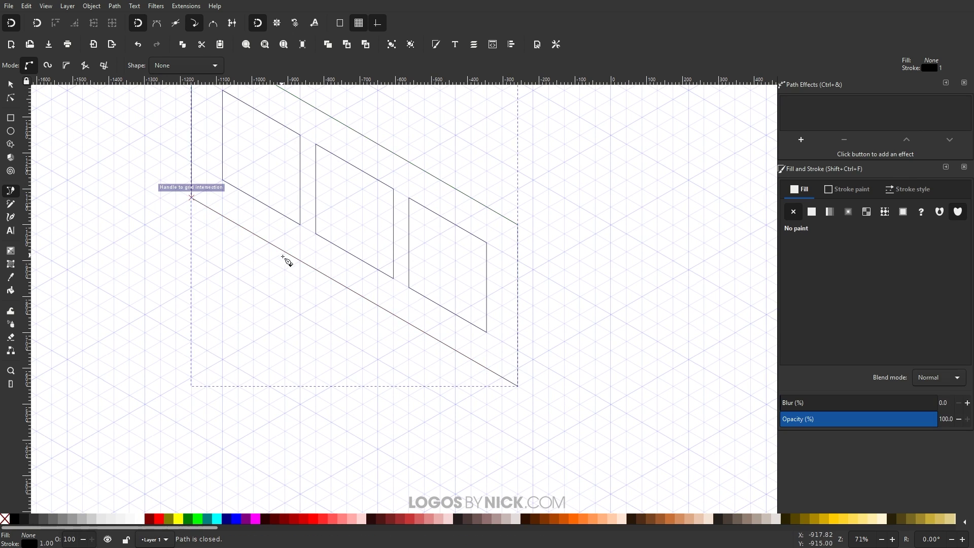
pyautogui.scroll(1, 333, 345)
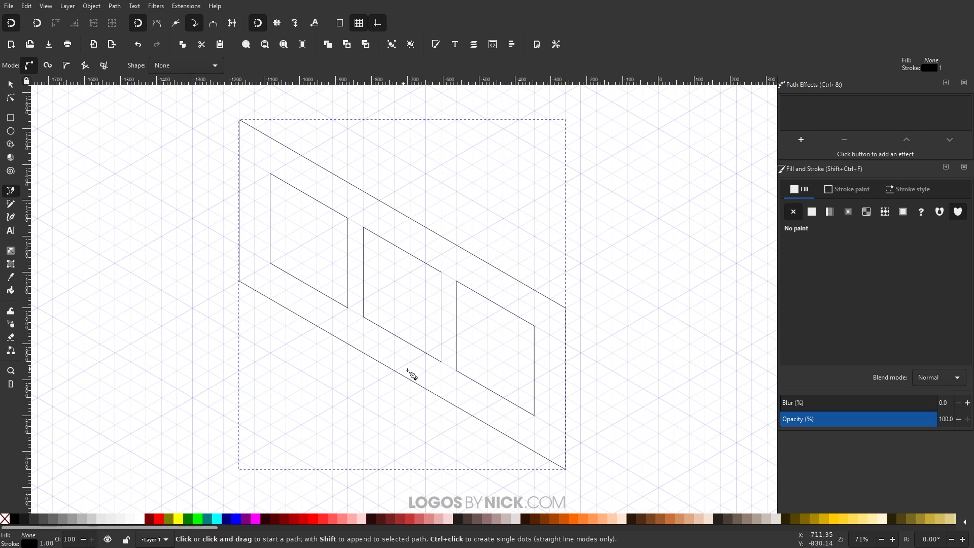
pyautogui.scroll(-2, 462, 361)
pyautogui.scroll(-1, 455, 363)
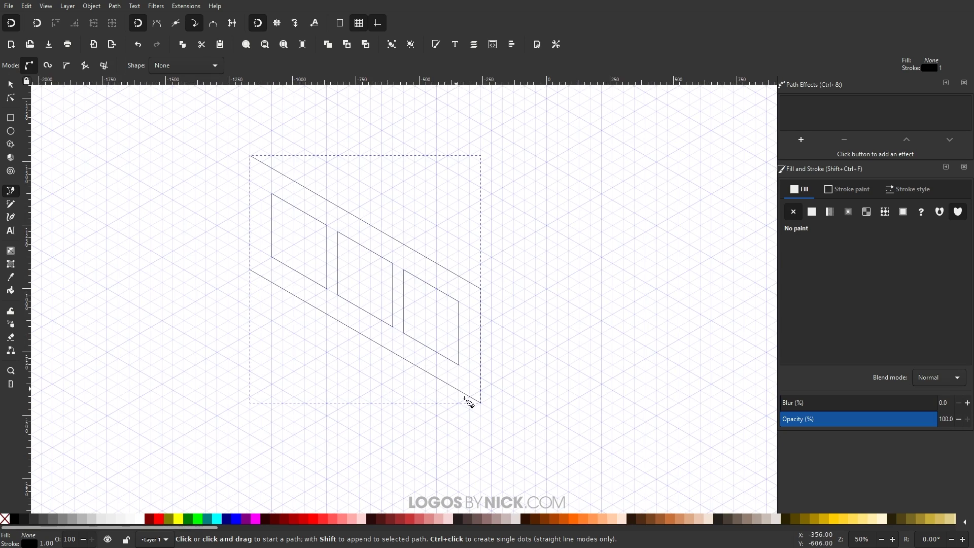
pyautogui.moveTo(478, 408)
pyautogui.mouseDown()
pyautogui.moveTo(515, 400)
pyautogui.moveTo(485, 385)
pyautogui.mouseUp()
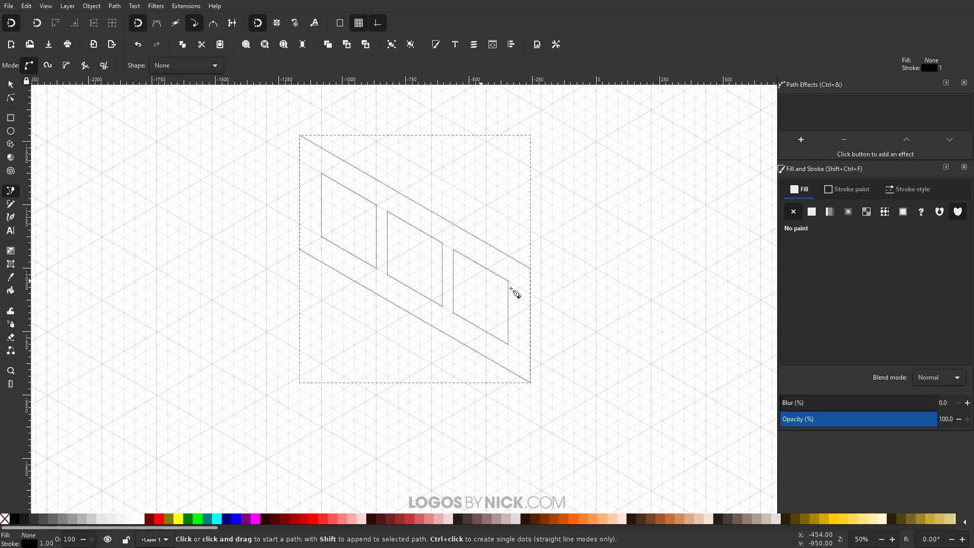
pyautogui.moveTo(533, 302); pyautogui.dragTo(490, 318)
# Add a Corners (Fillet/Chamfer) path effect to the leftmost inner parallelogram
pyautogui.click(16, 85)
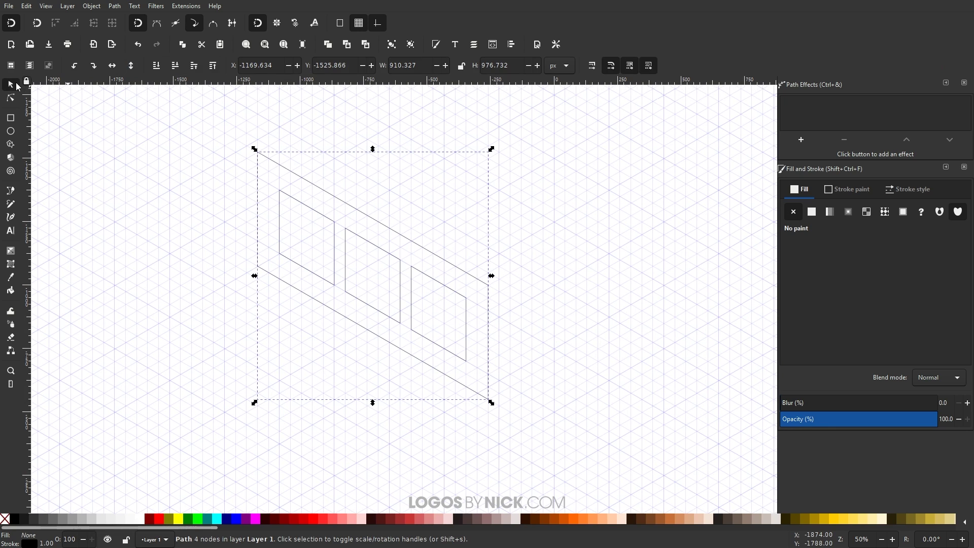
pyautogui.scroll(1, 301, 306)
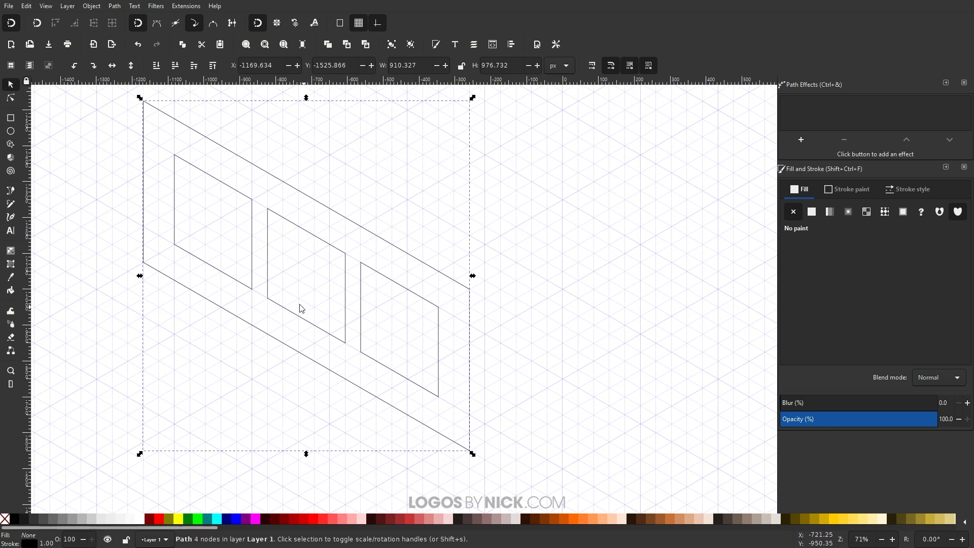
pyautogui.click(252, 243)
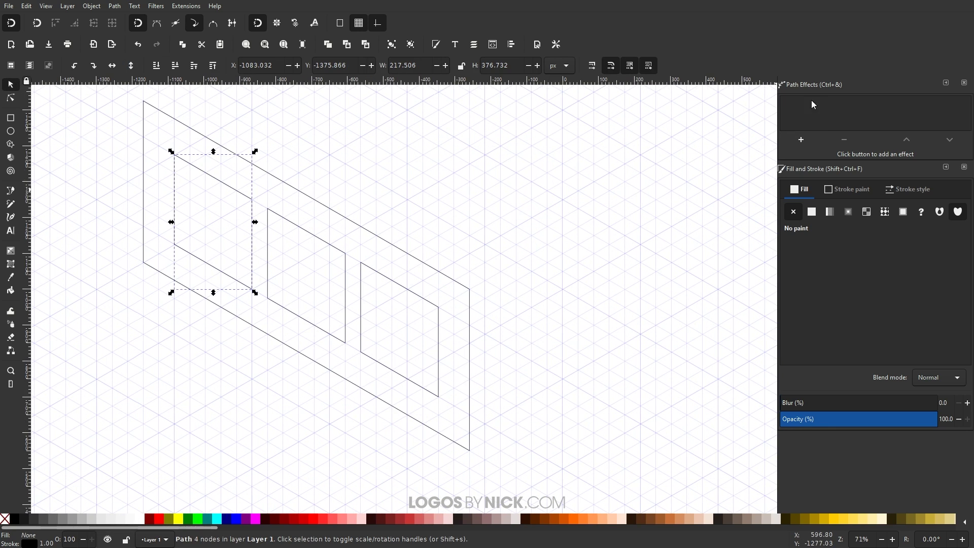
pyautogui.click(803, 140)
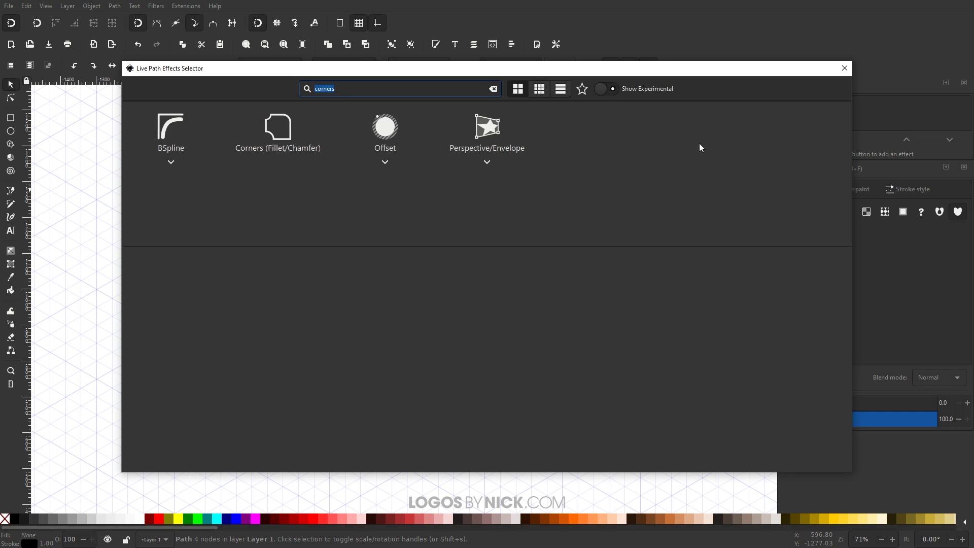
pyautogui.click(282, 131)
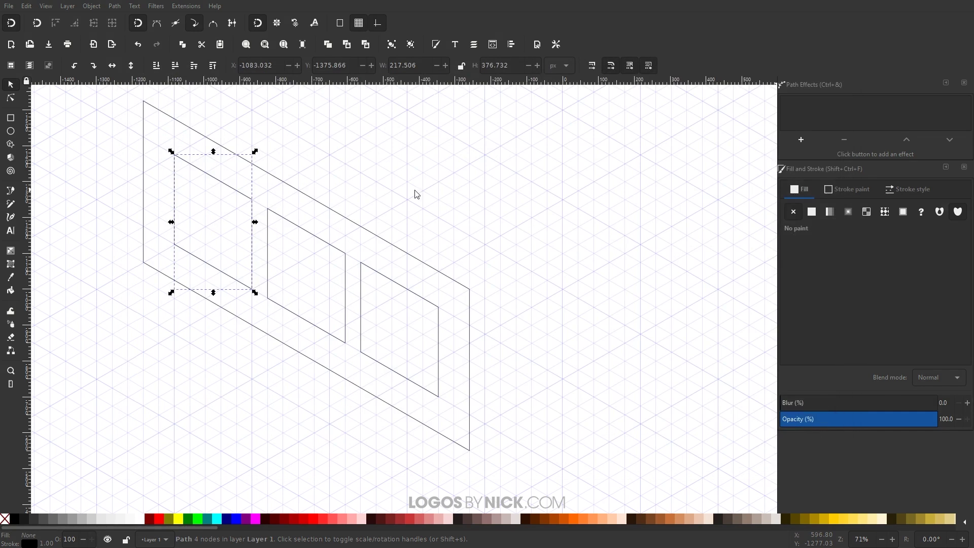
# Select all four corner nodes and drag the fillet until the shape becomes an ellipse
pyautogui.click(11, 98)
pyautogui.scroll(1, 457, 330)
pyautogui.moveTo(498, 413); pyautogui.dragTo(315, 148)
pyautogui.moveTo(455, 242); pyautogui.dragTo(458, 300)
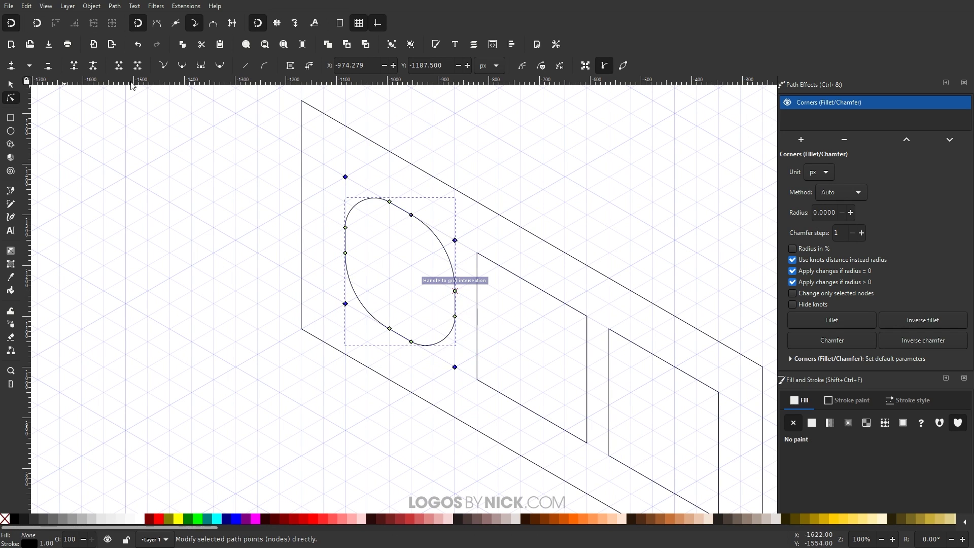
pyautogui.scroll(1, 446, 320)
pyautogui.moveTo(492, 415); pyautogui.dragTo(275, 116)
pyautogui.moveTo(459, 280); pyautogui.dragTo(460, 298)
pyautogui.scroll(-1, 427, 285)
pyautogui.hscroll(2, 426, 285)
pyautogui.scroll(-2, 518, 315)
pyautogui.hscroll(4, 518, 315)
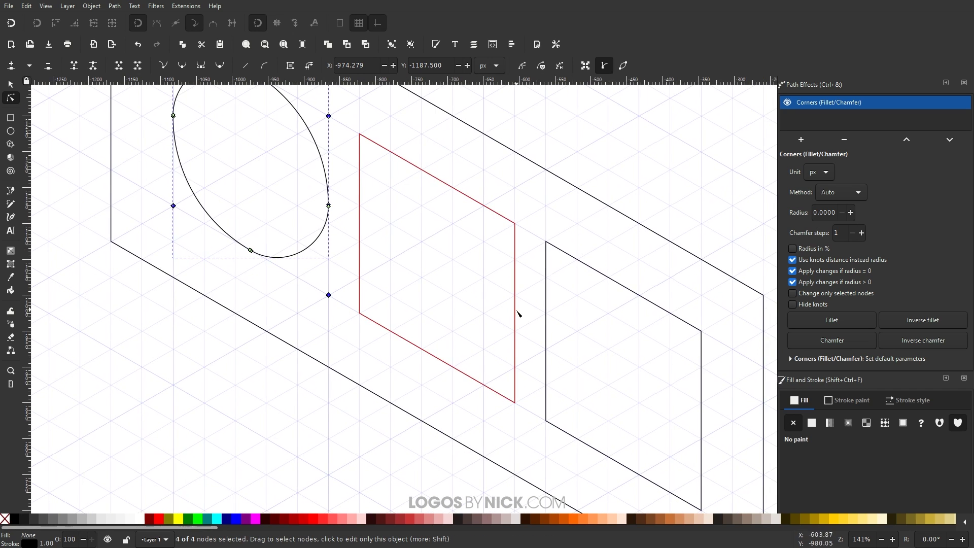
pyautogui.keyDown('ctrl'); pyautogui.scroll(-1, 516, 319); pyautogui.keyUp('ctrl')
# Round the middle parallelogram into an ellipse with a Corners (Fillet/Chamfer) effect
pyautogui.click(506, 329)
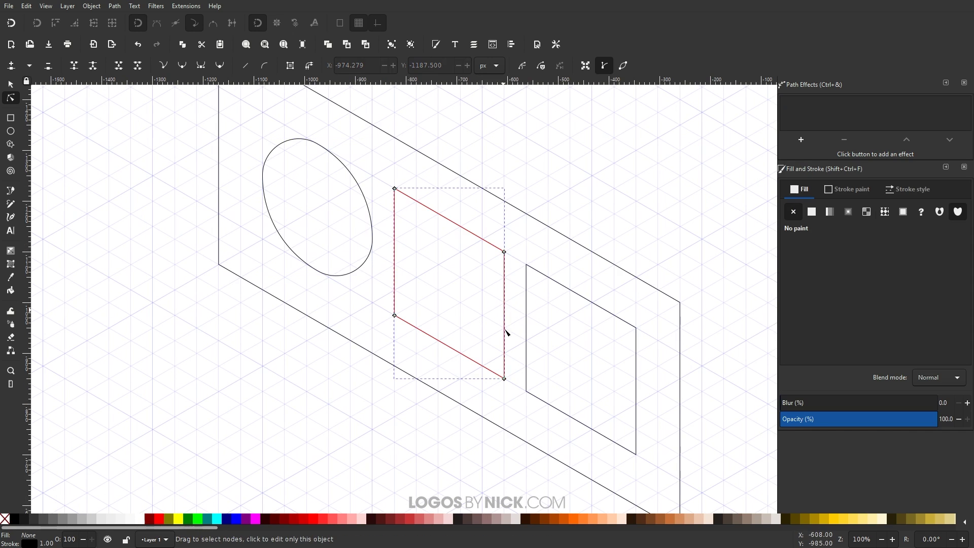
pyautogui.click(801, 139)
pyautogui.click(262, 136)
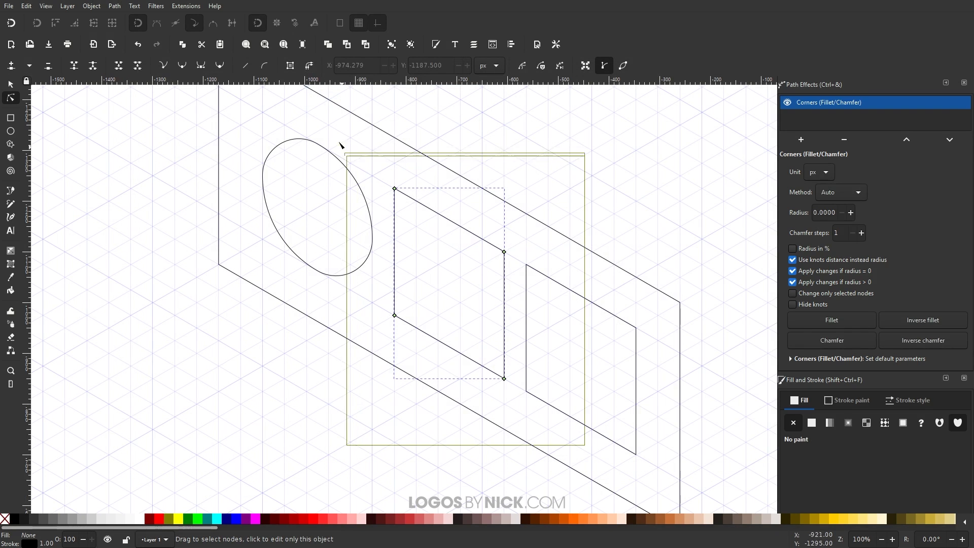
pyautogui.moveTo(504, 254); pyautogui.dragTo(505, 320)
pyautogui.moveTo(565, 374); pyautogui.dragTo(413, 298)
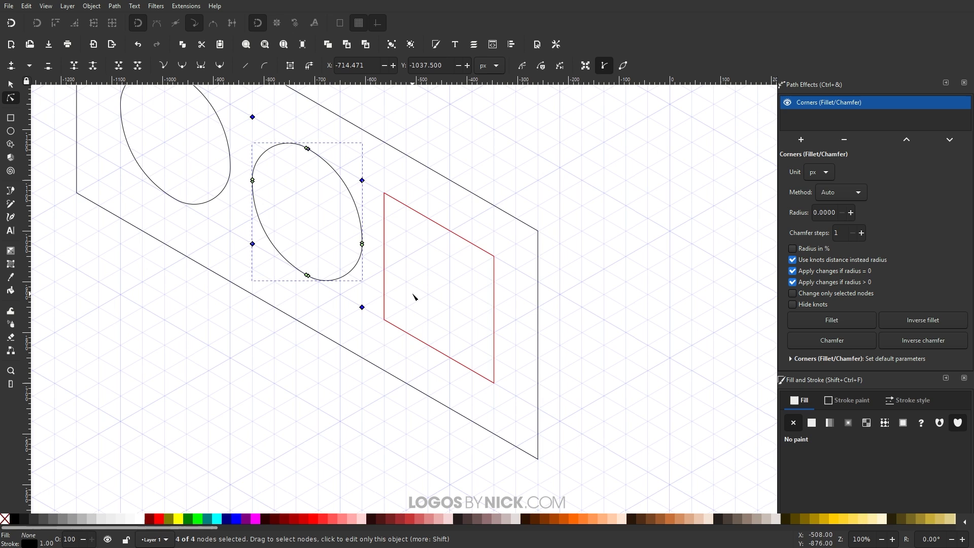
# Round the rightmost parallelogram into an ellipse the same way, then select the outer outline
pyautogui.click(458, 231)
pyautogui.click(803, 140)
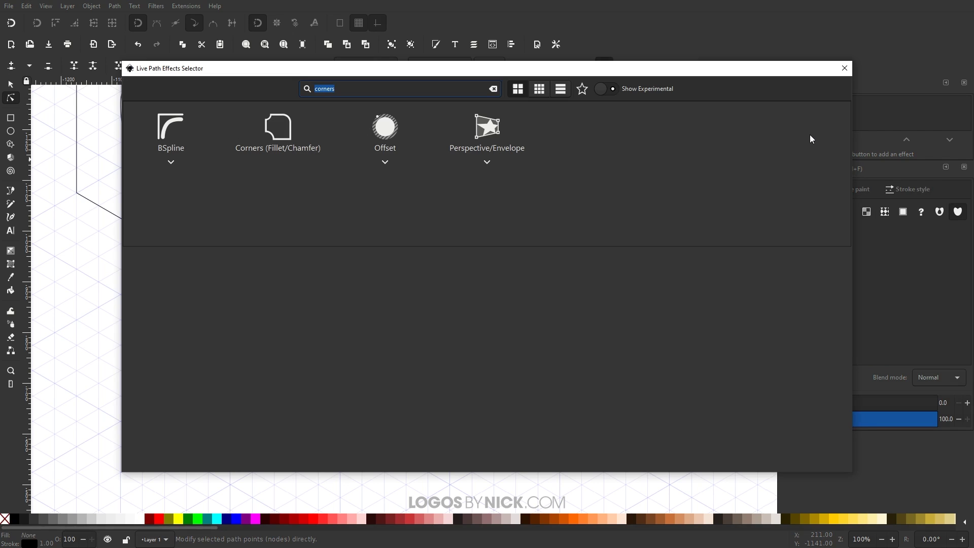
pyautogui.click(278, 127)
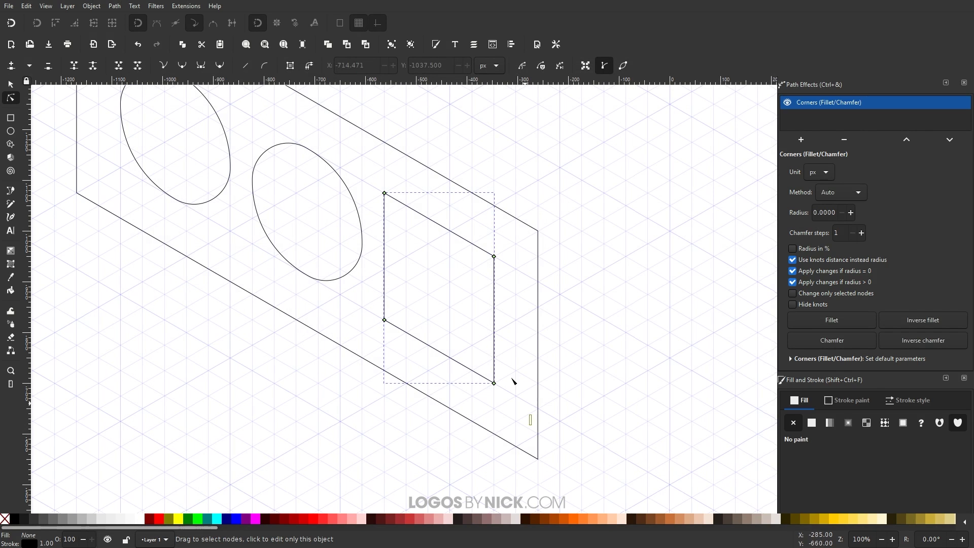
pyautogui.moveTo(533, 427); pyautogui.dragTo(337, 157)
pyautogui.moveTo(495, 257); pyautogui.dragTo(501, 321)
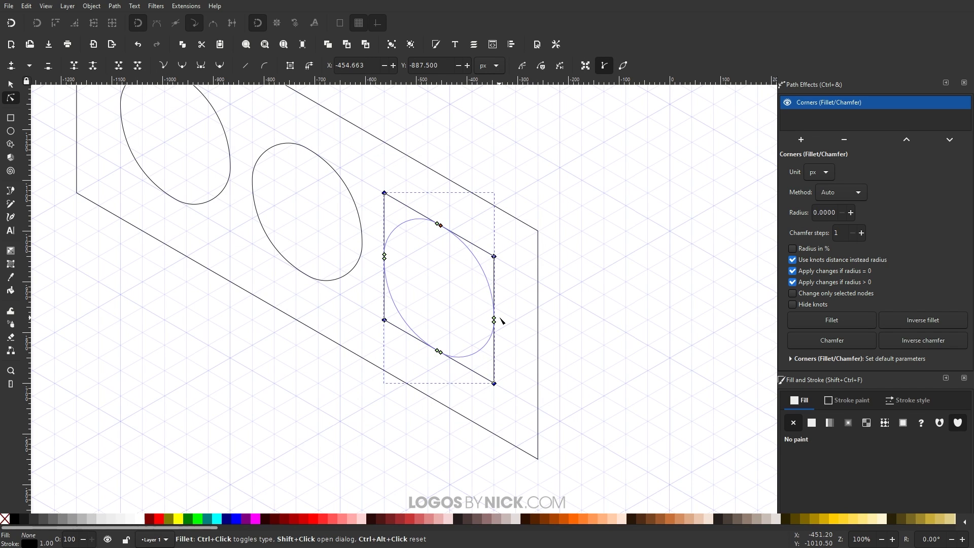
pyautogui.scroll(-1, 449, 318)
pyautogui.scroll(3, 387, 311)
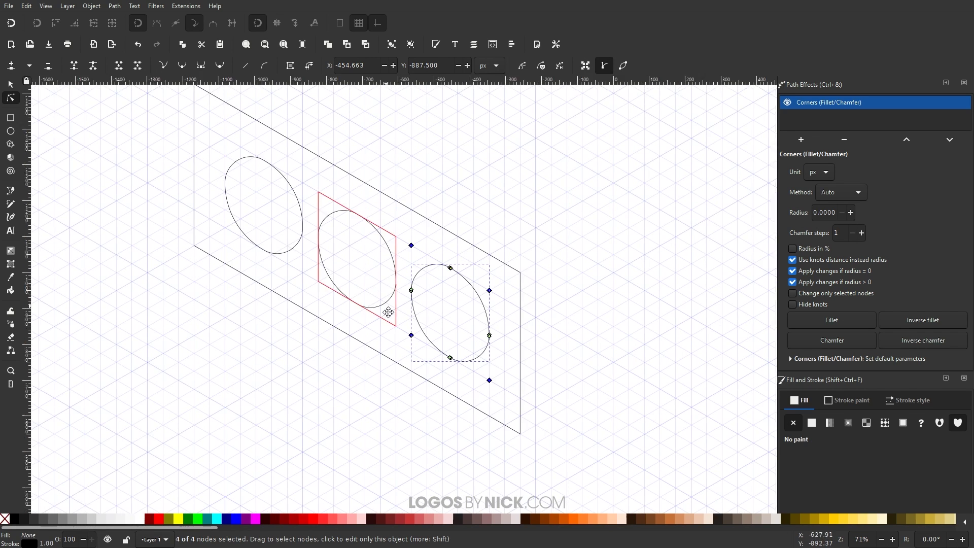
pyautogui.click(191, 200)
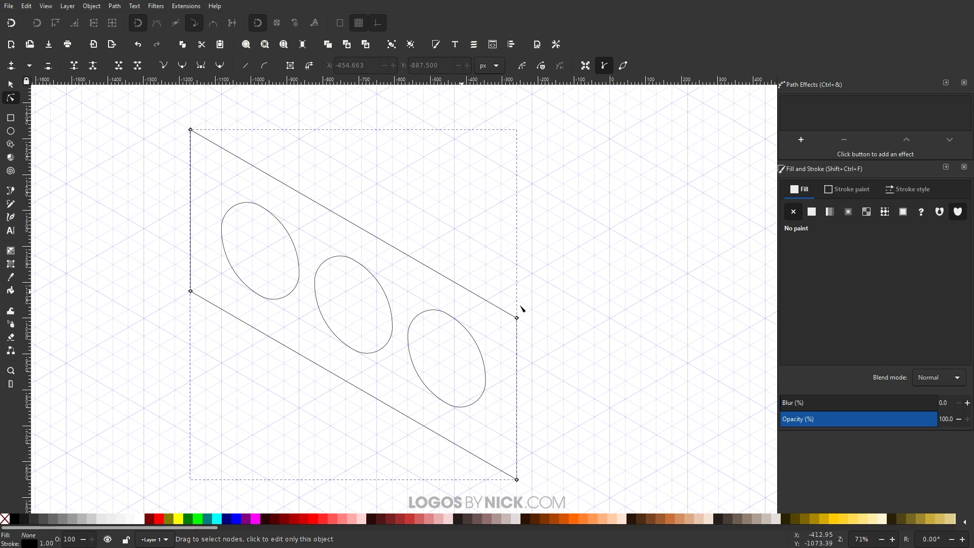
# Apply the Corners (Fillet/Chamfer) path effect to the outline and round its corners with a large radius
pyautogui.scroll(-2, 543, 297)
pyautogui.click(800, 140)
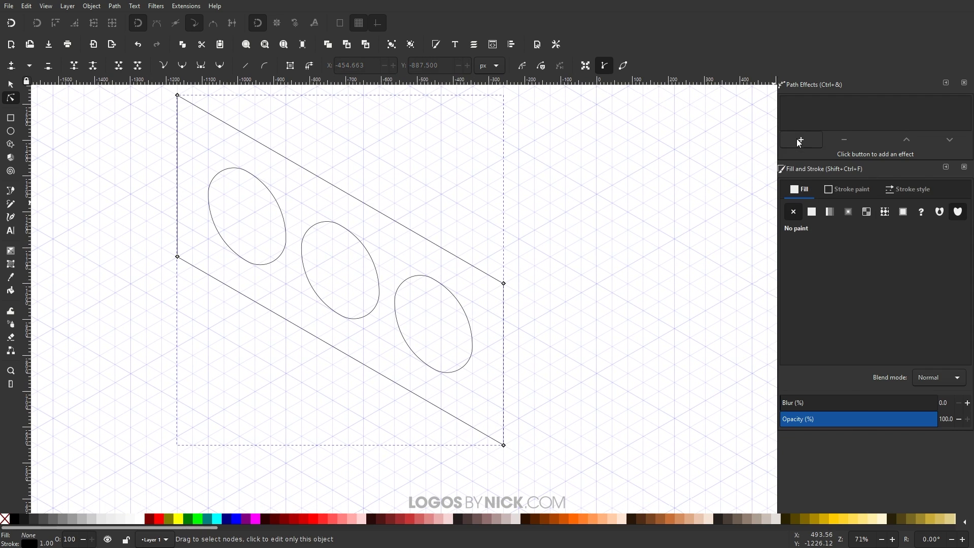
pyautogui.click(262, 130)
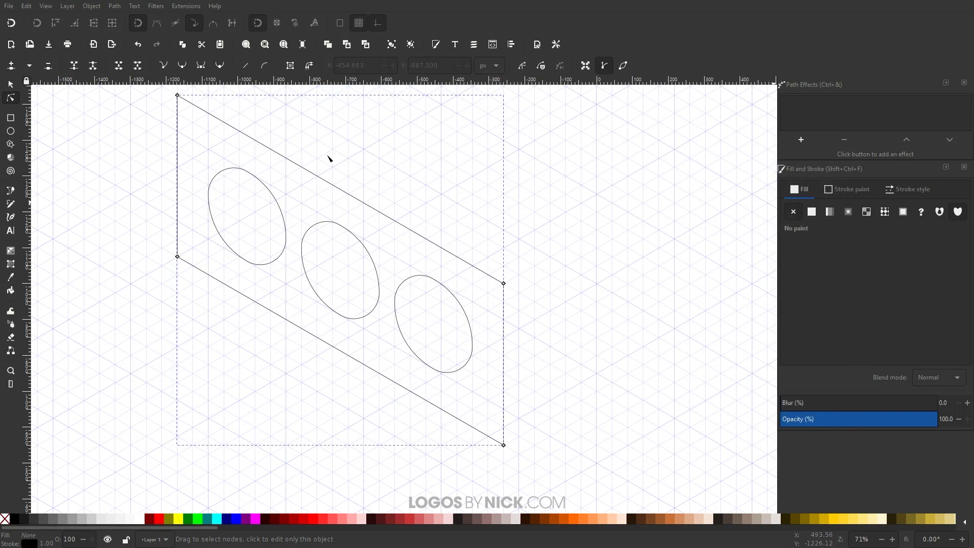
pyautogui.moveTo(598, 472); pyautogui.dragTo(157, 102)
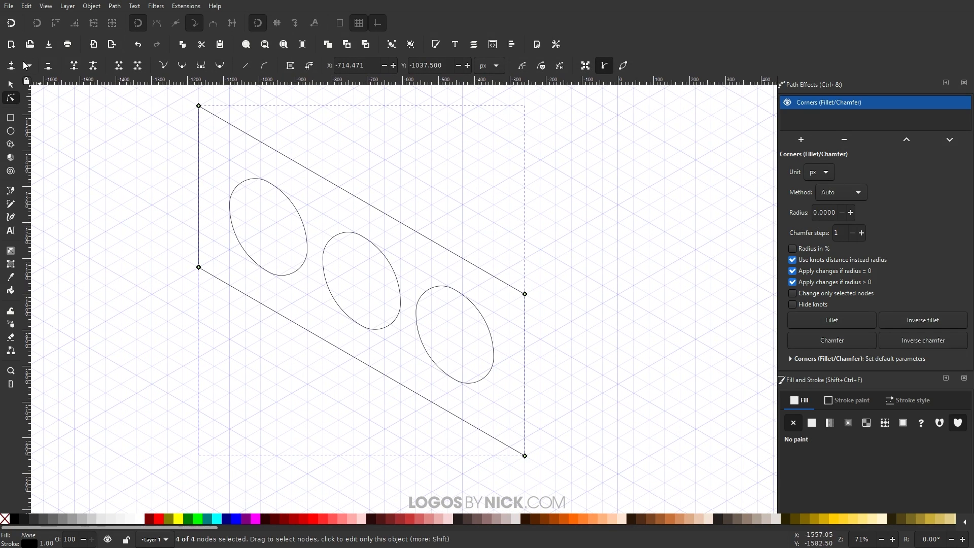
pyautogui.click(11, 23)
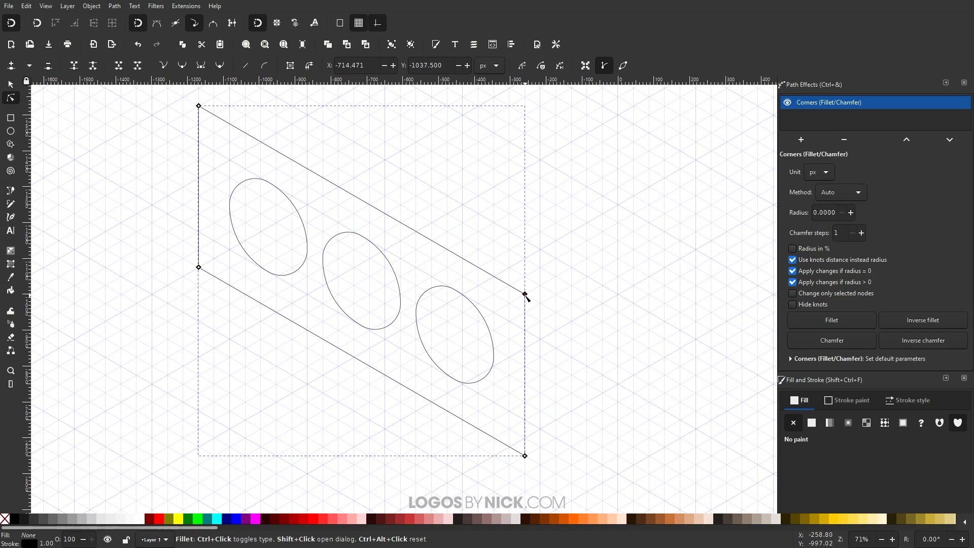
pyautogui.moveTo(529, 325); pyautogui.dragTo(527, 348)
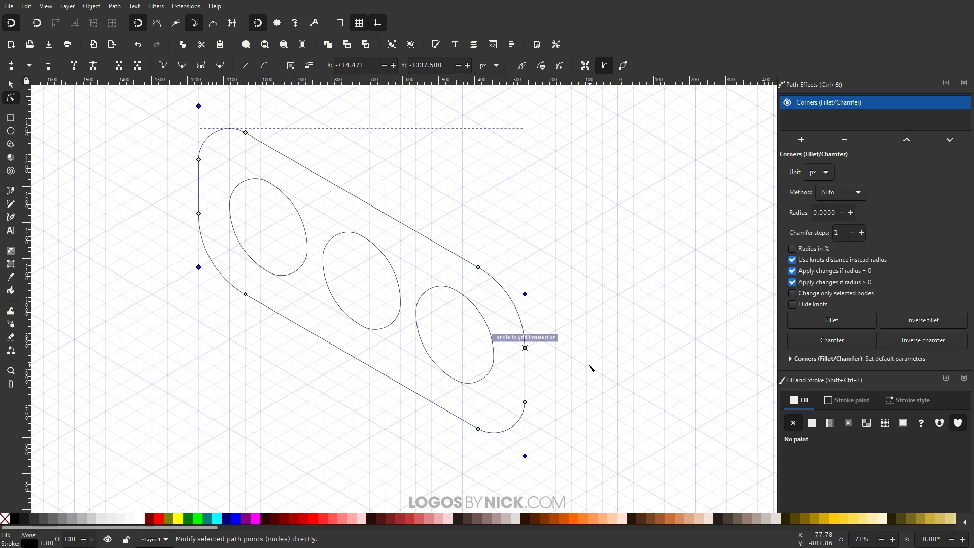
# Select the rounded outline and three ellipses and convert them with Path > Object to Path
pyautogui.scroll(-1, 591, 367)
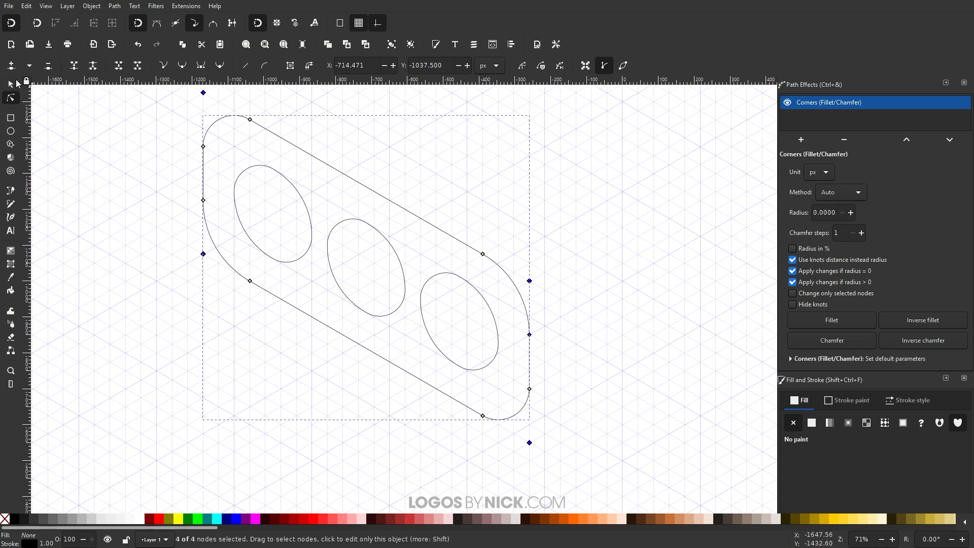
pyautogui.click(11, 84)
pyautogui.moveTo(595, 453); pyautogui.dragTo(142, 87)
pyautogui.scroll(2, 291, 224)
pyautogui.click(111, 7)
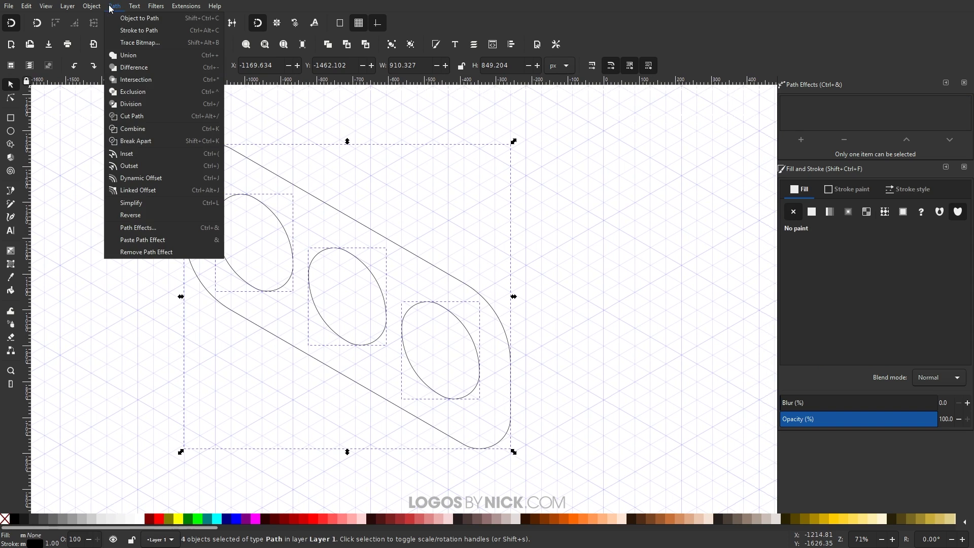
pyautogui.click(129, 19)
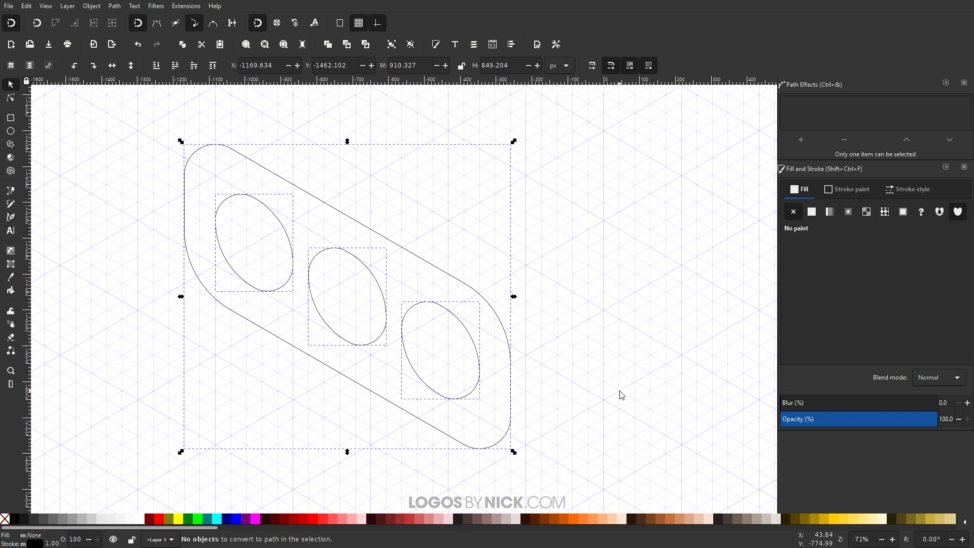
pyautogui.click(618, 395)
pyautogui.scroll(-2, 565, 370)
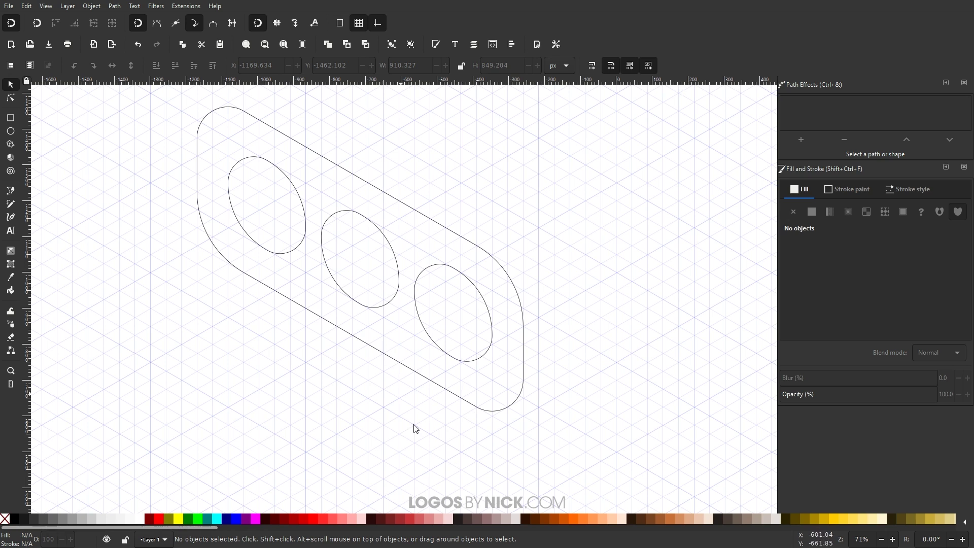
pyautogui.scroll(-1, 459, 435)
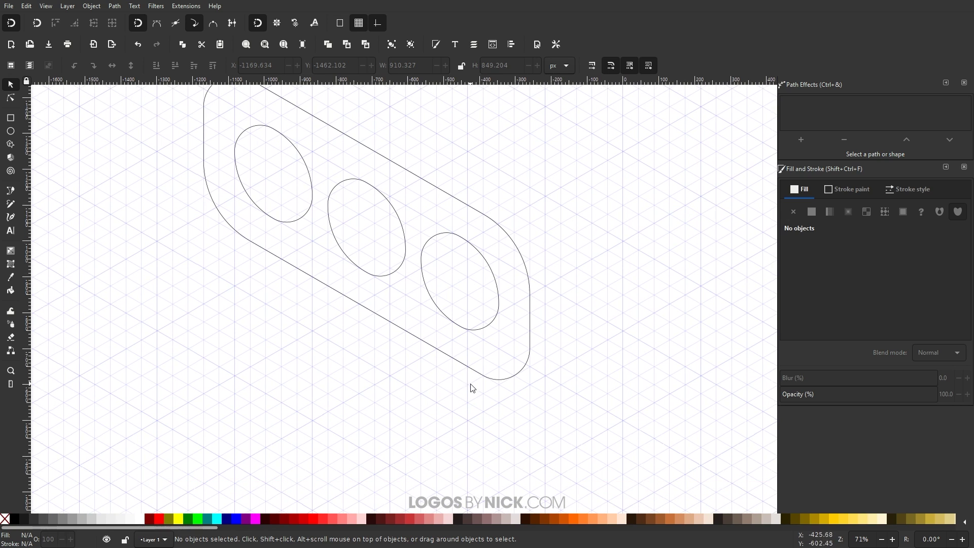
# Draw a closed triangular tail with the Bezier tool, dropping below the outline's lower edge
pyautogui.click(10, 190)
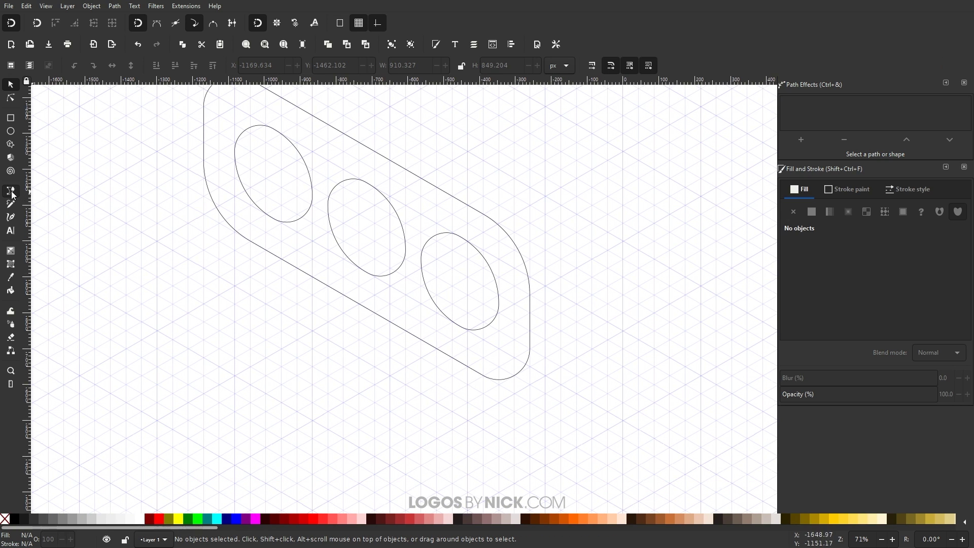
pyautogui.click(467, 366)
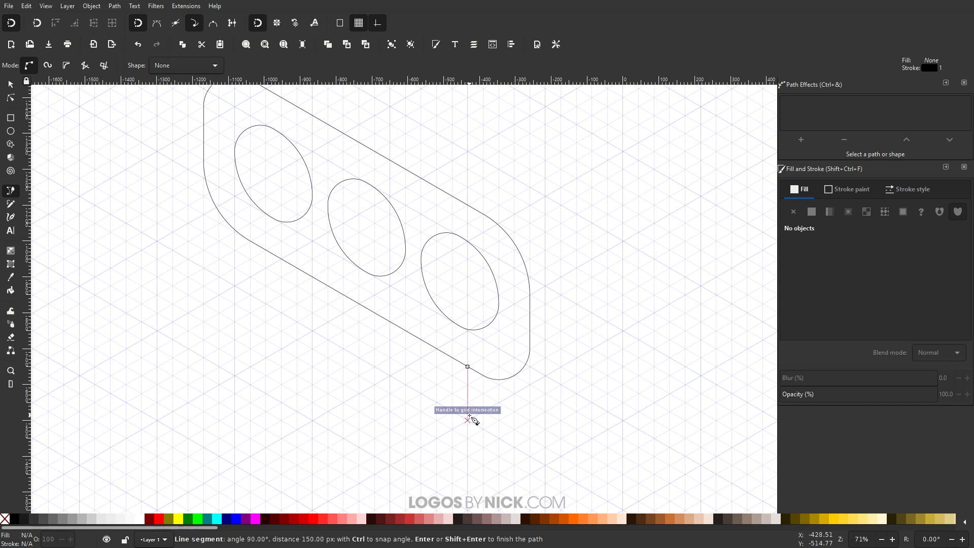
pyautogui.click(467, 419)
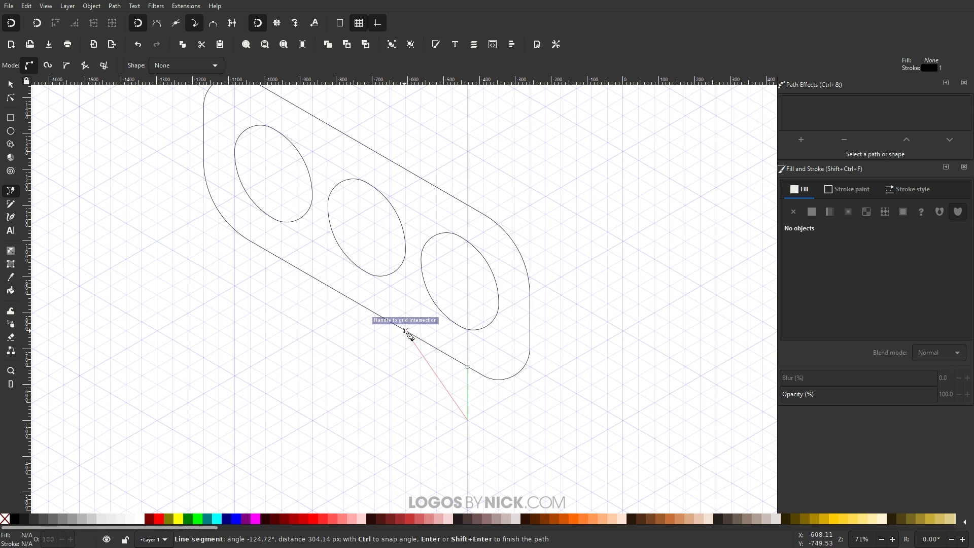
pyautogui.click(405, 331)
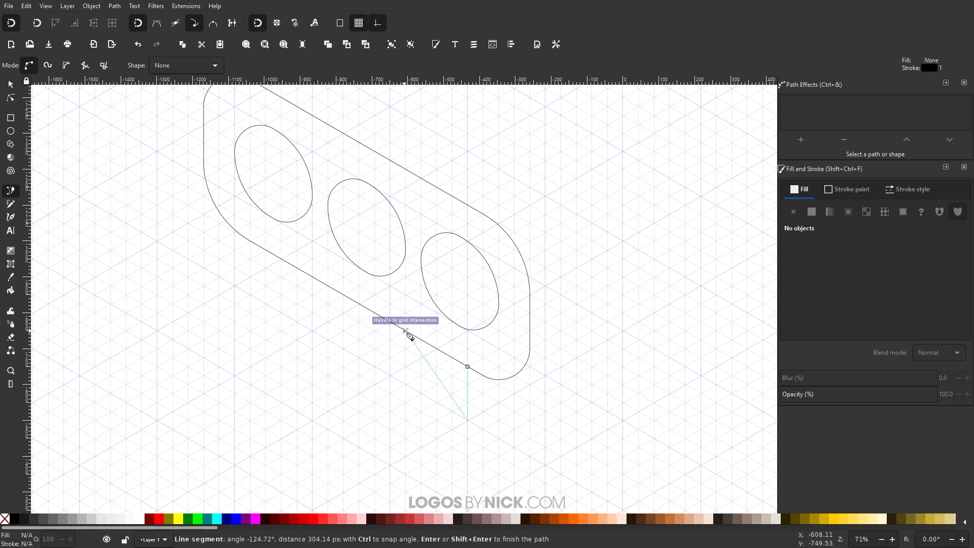
pyautogui.click(468, 366)
# Select the triangle tail together with the rounded outline
pyautogui.scroll(1, 532, 406)
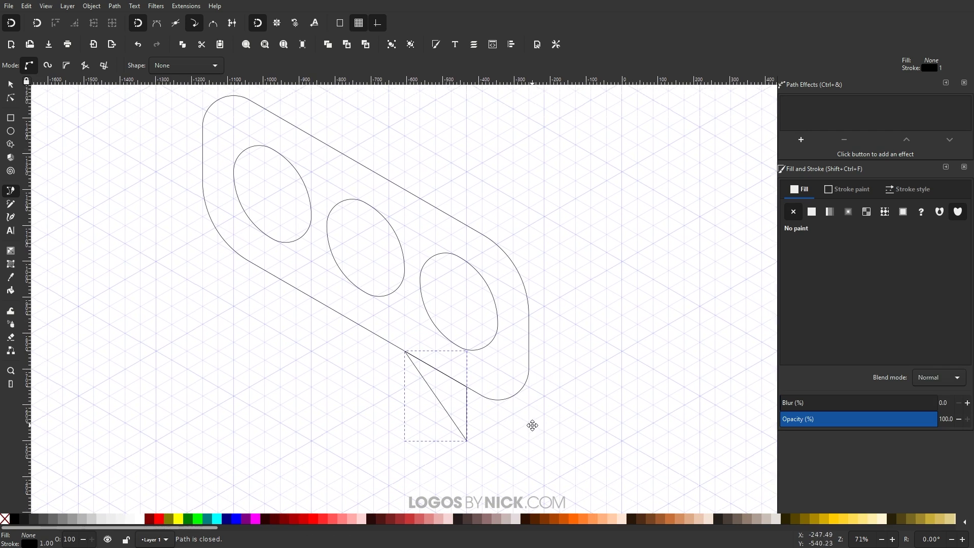
pyautogui.click(10, 84)
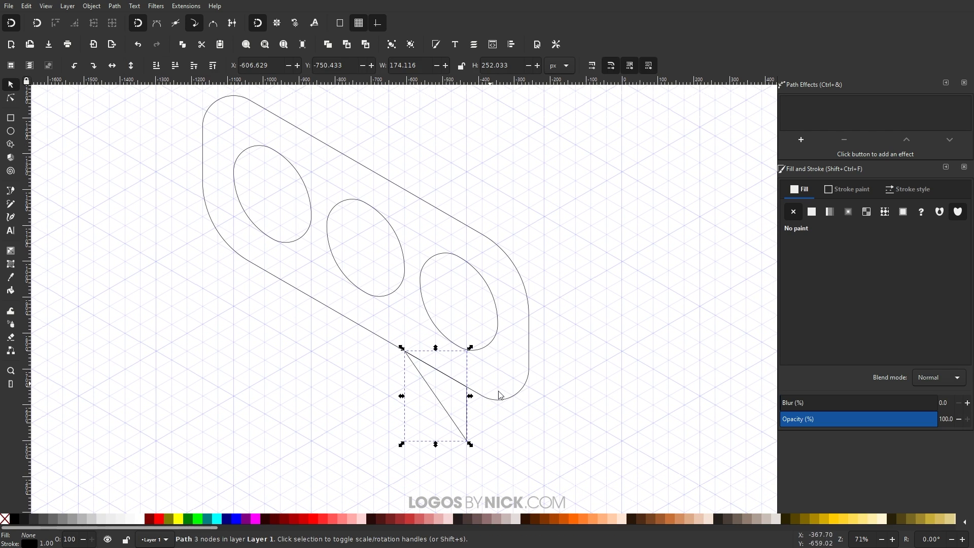
pyautogui.press('shift')
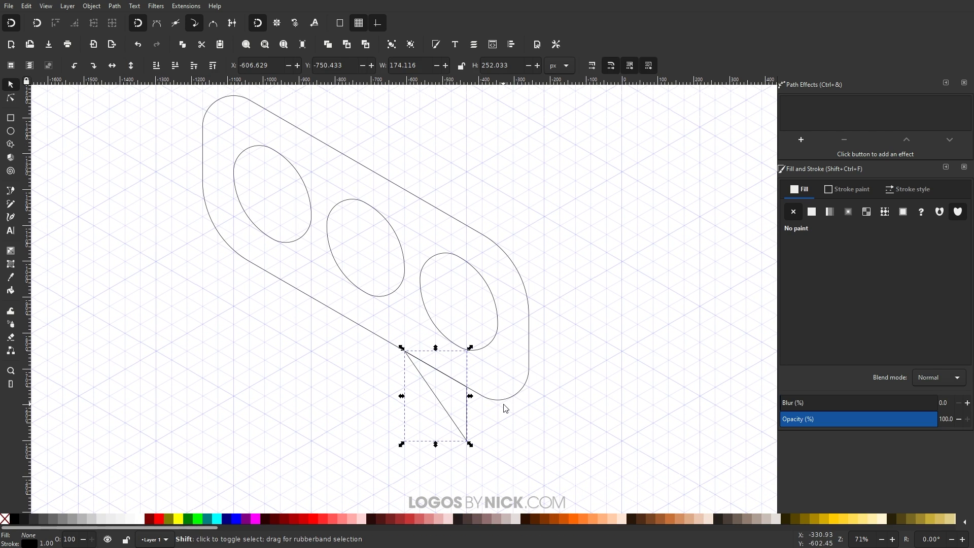
pyautogui.keyDown('shift'); pyautogui.click(506, 408); pyautogui.keyUp('shift')
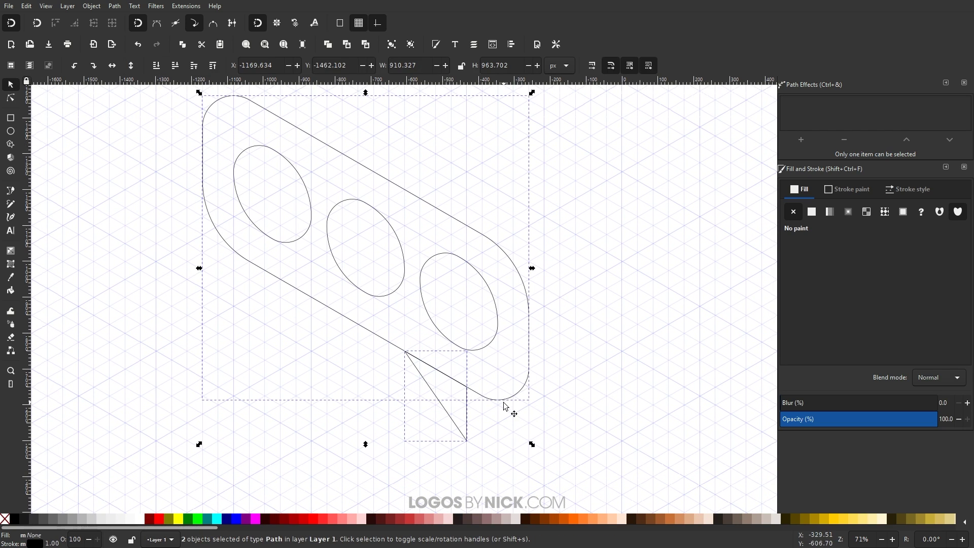
# Union the triangle tail and rounded outline into a single speech-bubble path
pyautogui.click(113, 10)
pyautogui.click(130, 50)
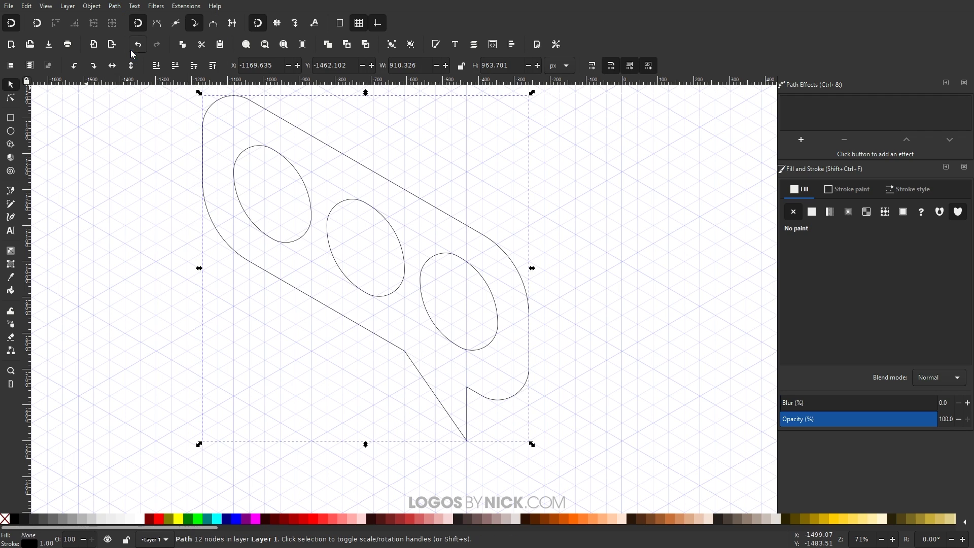
pyautogui.scroll(-1, 457, 380)
pyautogui.scroll(1, 479, 366)
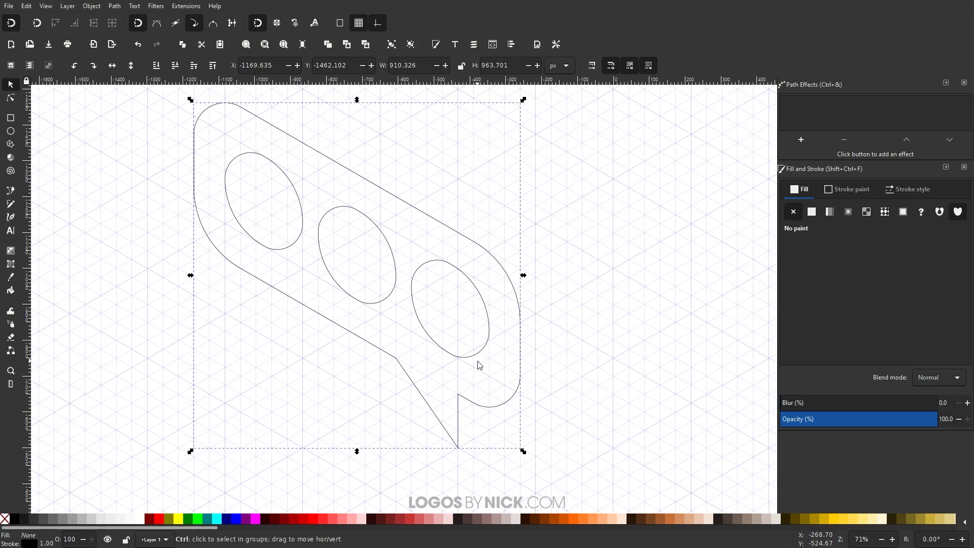
pyautogui.scroll(-3, 479, 365)
pyautogui.scroll(4, 406, 363)
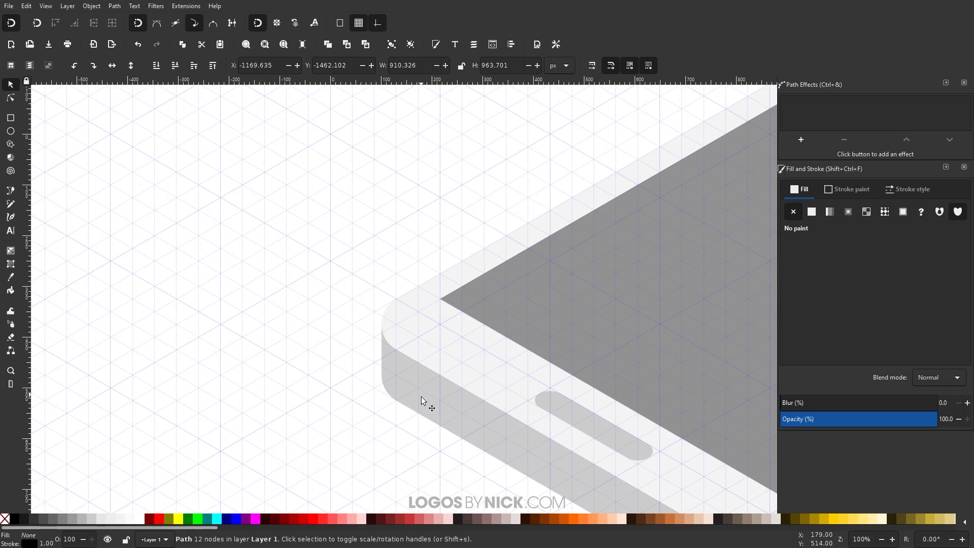
pyautogui.scroll(-2, 422, 399)
pyautogui.scroll(3, 269, 152)
pyautogui.scroll(1, 333, 326)
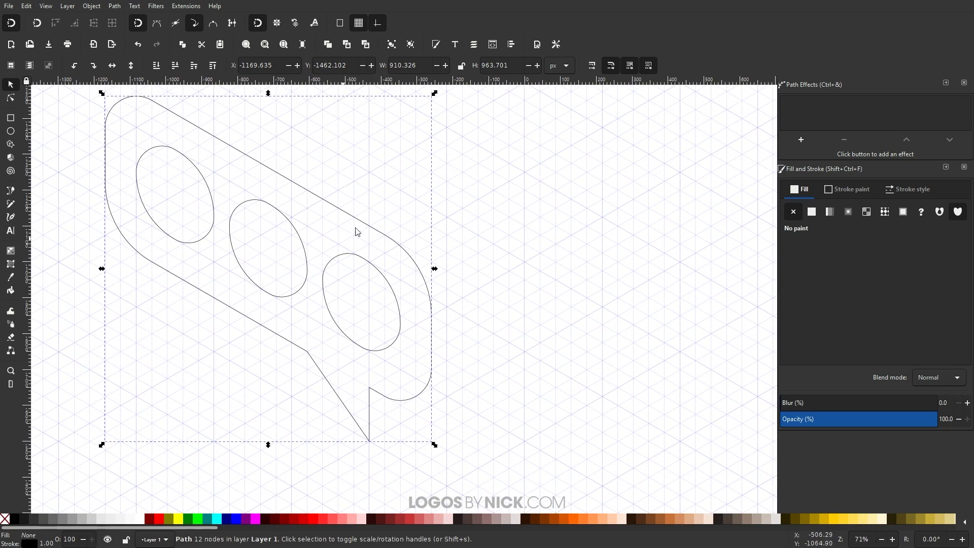
# Select the three elliptical holes and fill them with white
pyautogui.moveTo(305, 250); pyautogui.dragTo(361, 299)
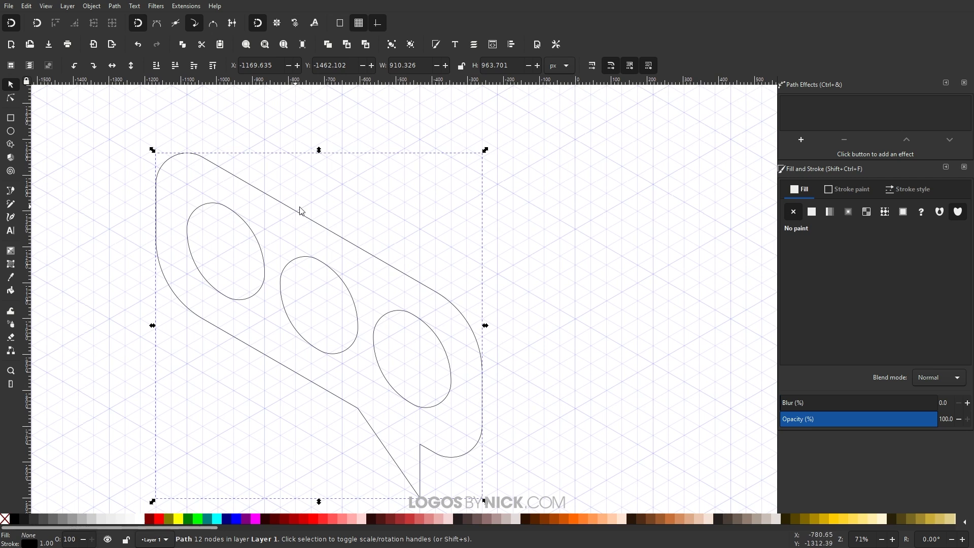
pyautogui.scroll(-2, 452, 330)
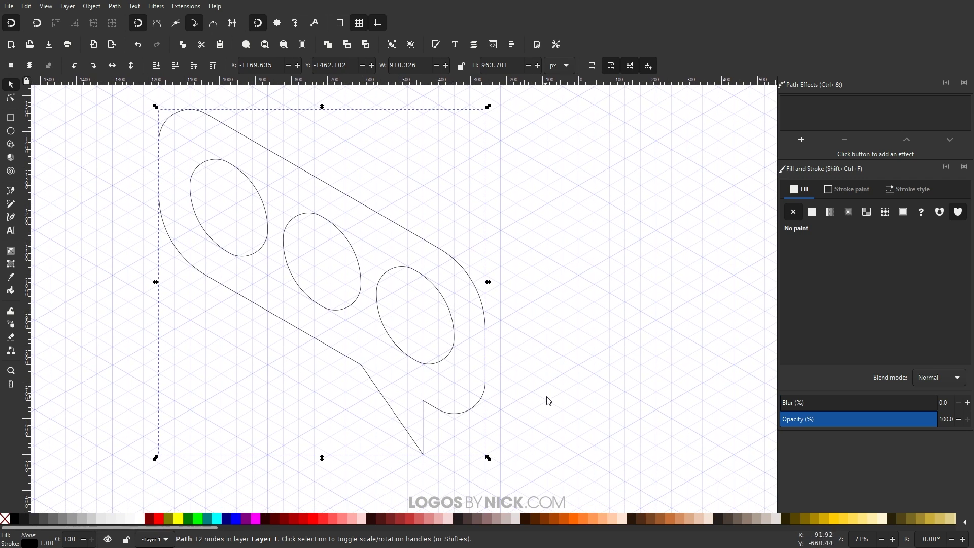
pyautogui.moveTo(547, 396); pyautogui.dragTo(168, 135)
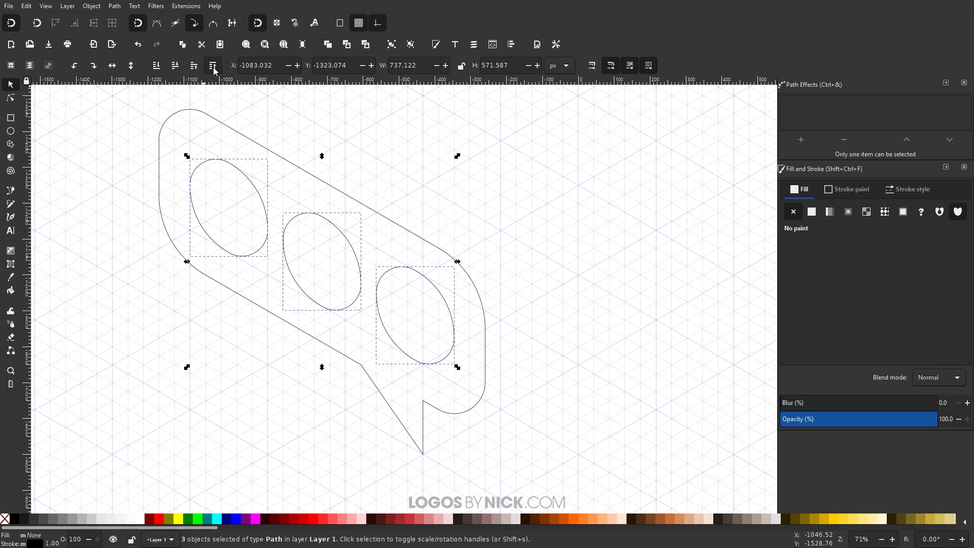
pyautogui.click(142, 523)
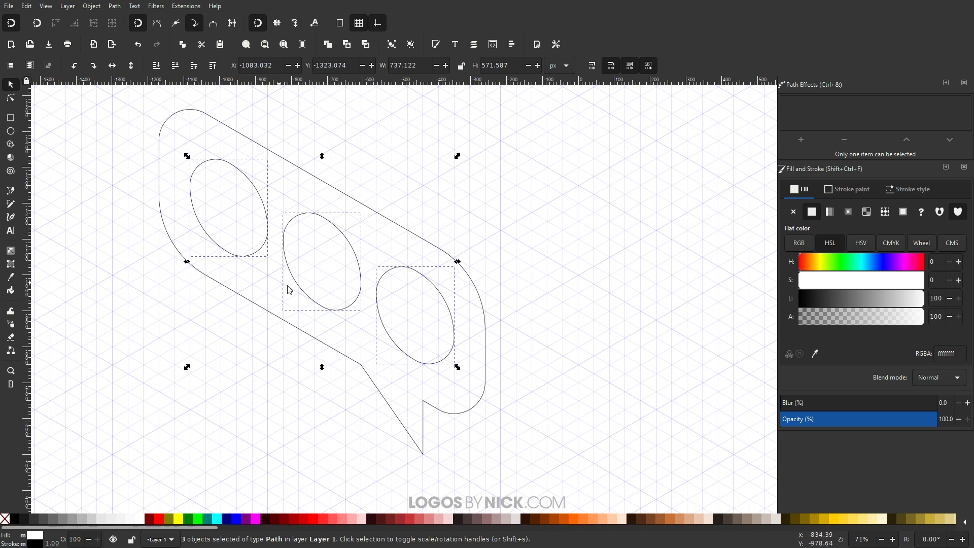
# Remove the three ovals' outlines and fill the holed speech bubble with cyan #00CCFF
pyautogui.keyDown('shift'); pyautogui.click(5, 522); pyautogui.keyUp('shift')
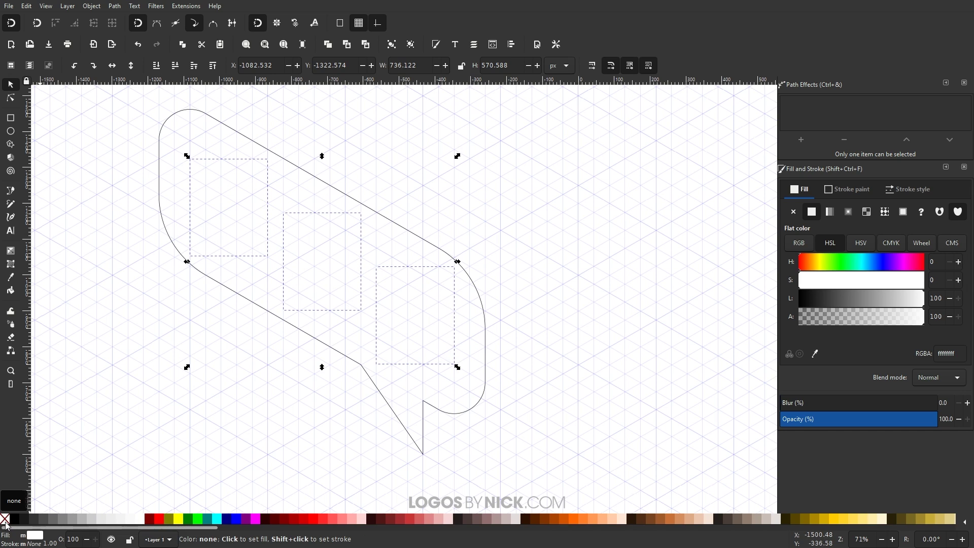
pyautogui.click(475, 410)
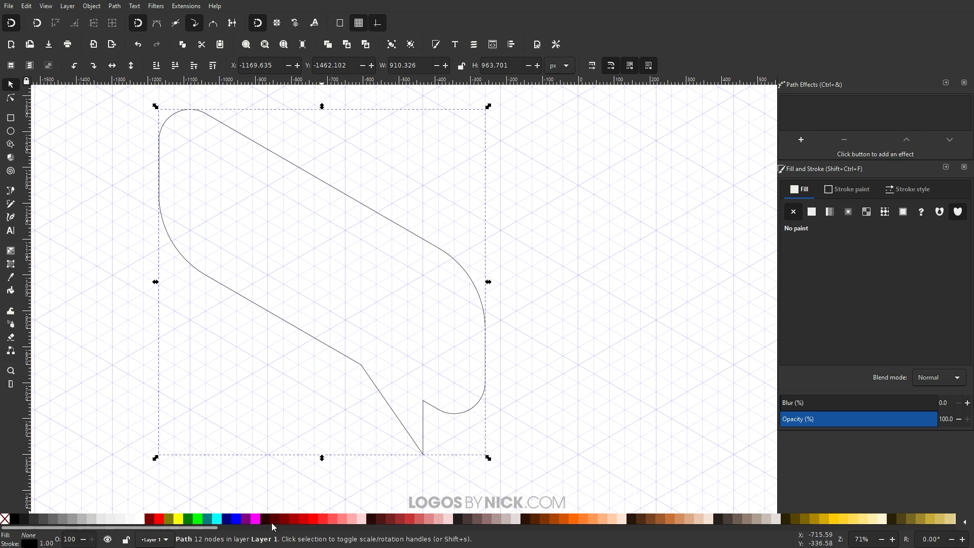
pyautogui.scroll(-5, 234, 528)
pyautogui.moveTo(230, 536); pyautogui.dragTo(611, 543)
pyautogui.click(628, 519)
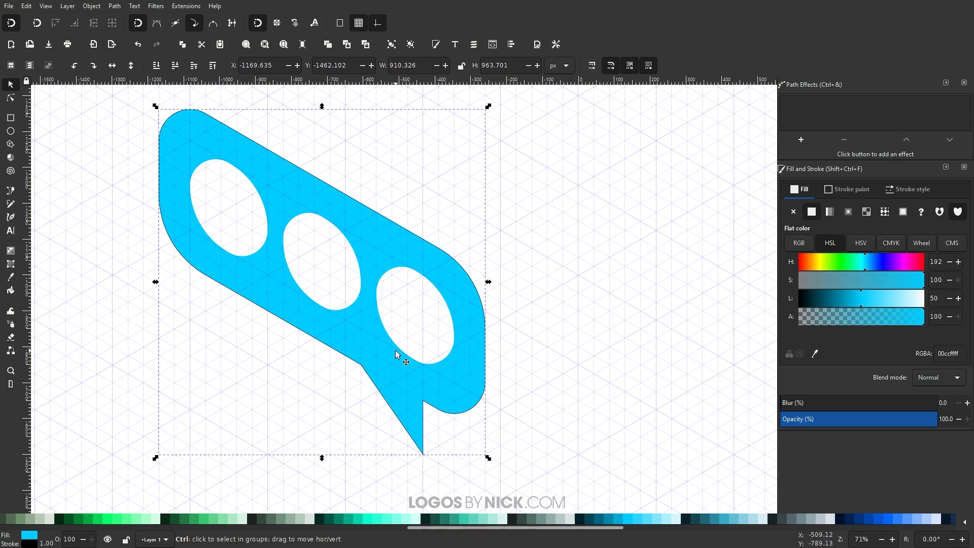
pyautogui.hscroll(1, 448, 413)
pyautogui.moveTo(527, 528); pyautogui.dragTo(69, 519)
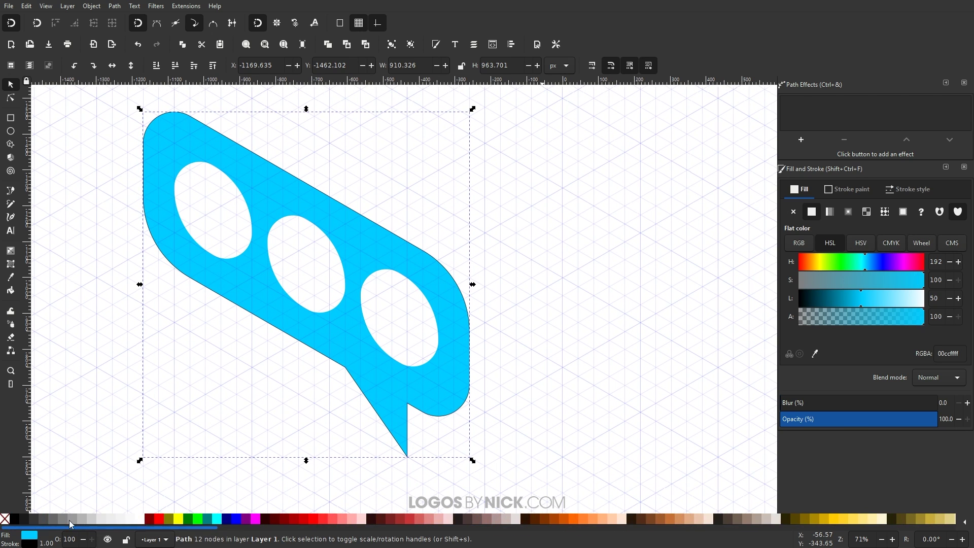
# Remove the bubble's outline, duplicate it, and darken the copy to blue #006DA5
pyautogui.keyDown('shift'); pyautogui.click(5, 519); pyautogui.keyUp('shift')
pyautogui.scroll(-1, 447, 361)
pyautogui.scroll(1, 343, 207)
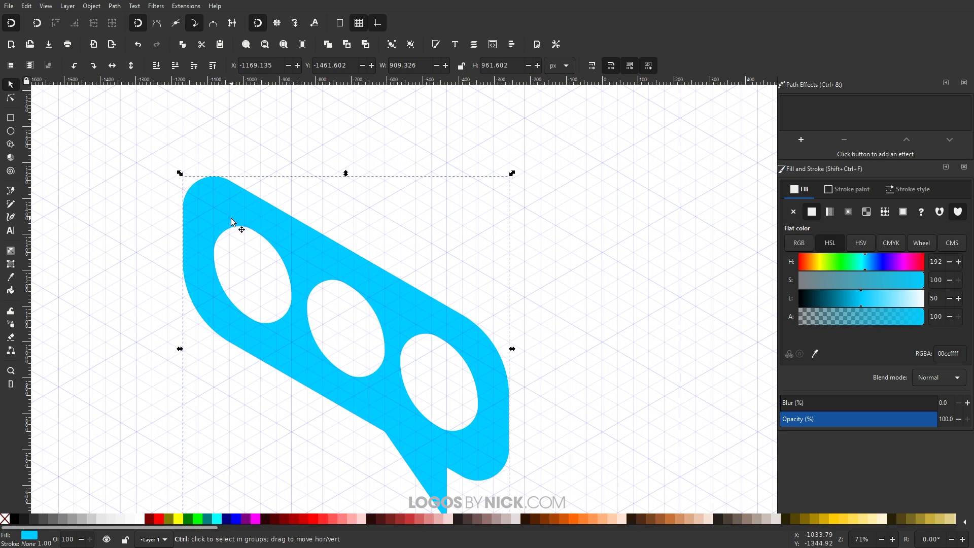
pyautogui.hotkey('ctrl', 'z')
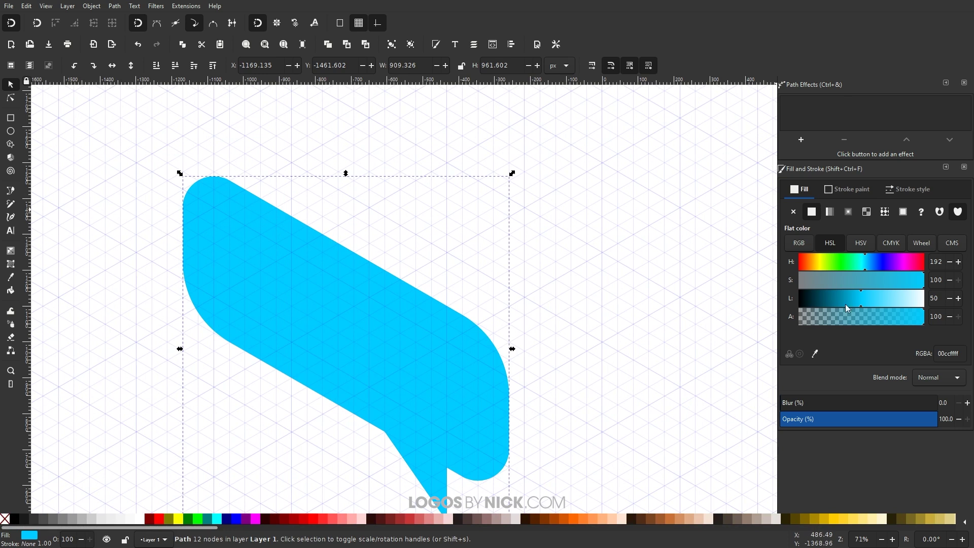
pyautogui.moveTo(845, 301); pyautogui.dragTo(839, 300)
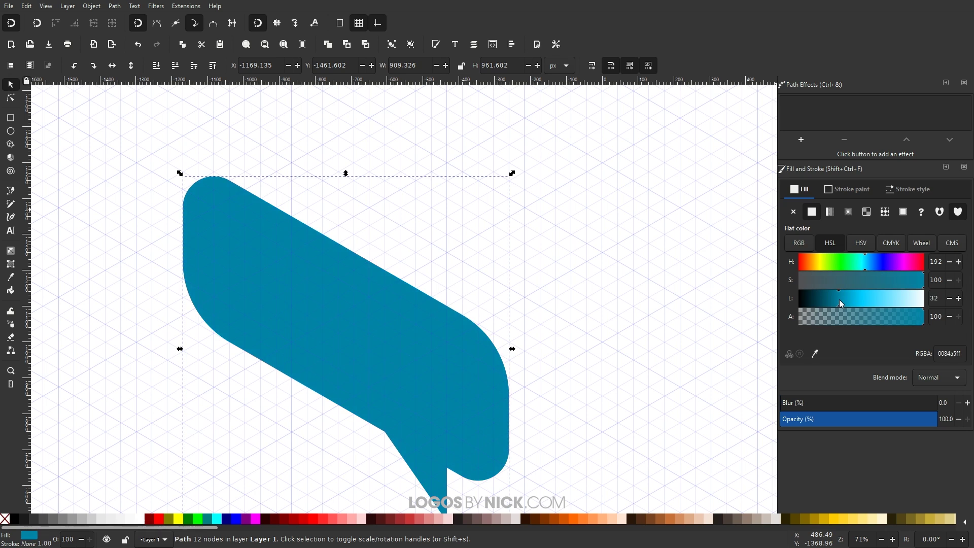
pyautogui.moveTo(866, 260); pyautogui.dragTo(869, 260)
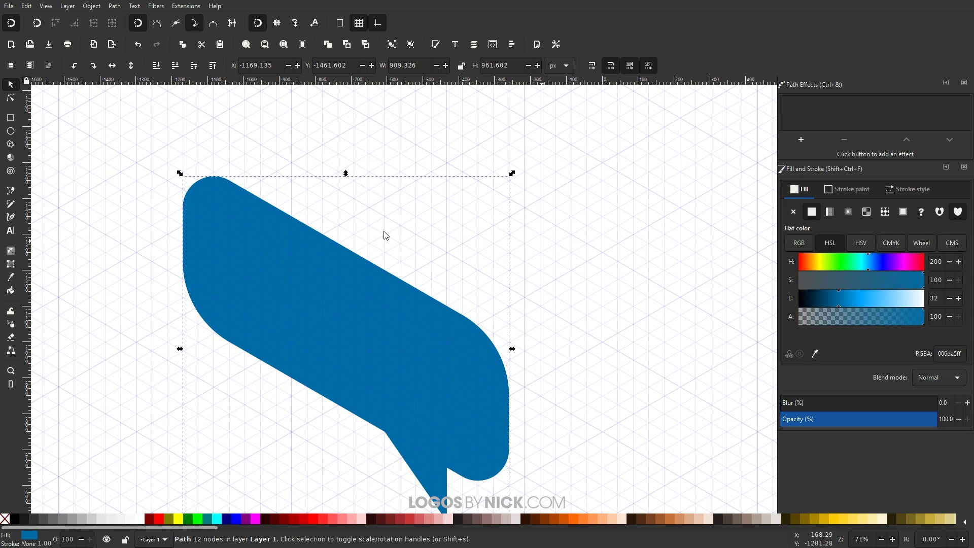
# Move the dark copy up-right, send it behind, and select both bubbles
pyautogui.moveTo(235, 211); pyautogui.dragTo(264, 181)
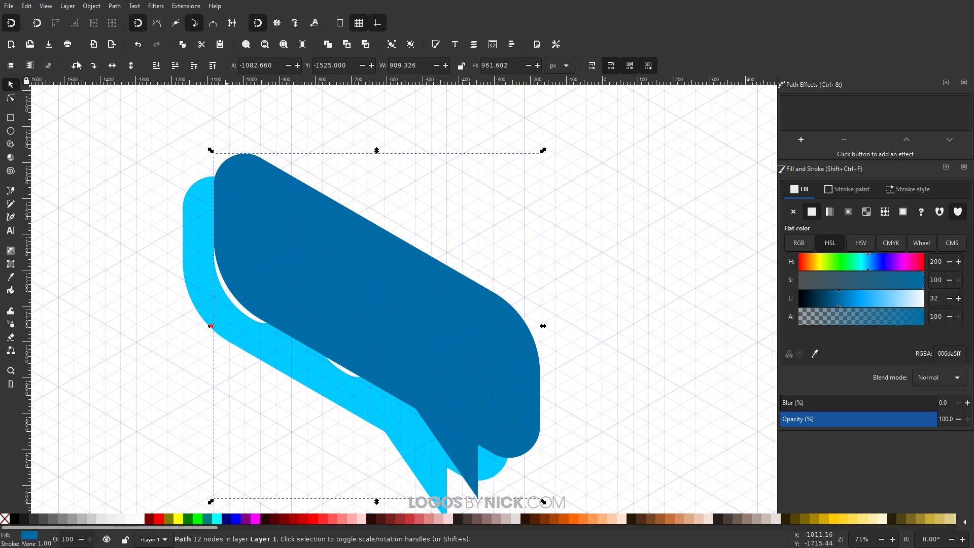
pyautogui.click(155, 65)
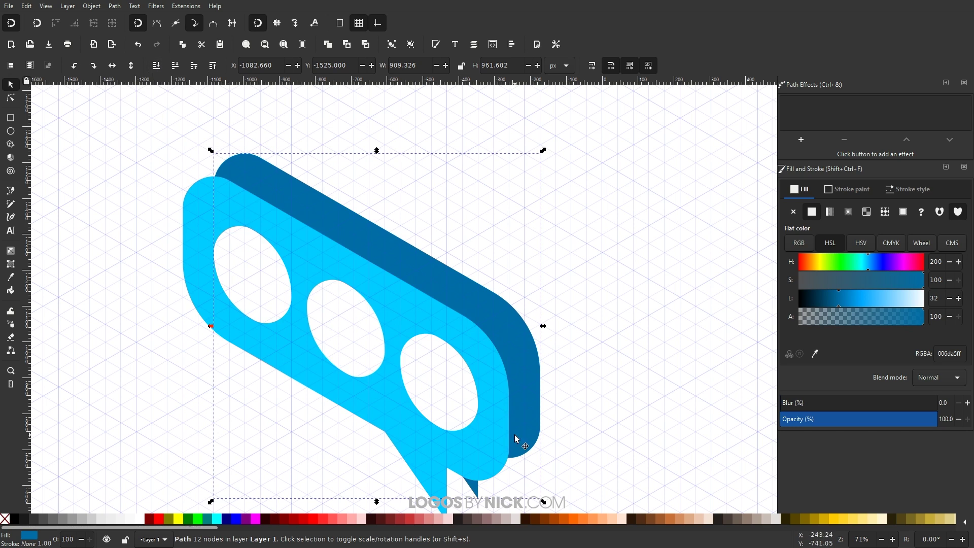
pyautogui.keyDown('ctrl'); pyautogui.scroll(-4, 455, 358); pyautogui.keyUp('ctrl')
pyautogui.keyDown('ctrl'); pyautogui.scroll(3, 396, 277); pyautogui.keyUp('ctrl')
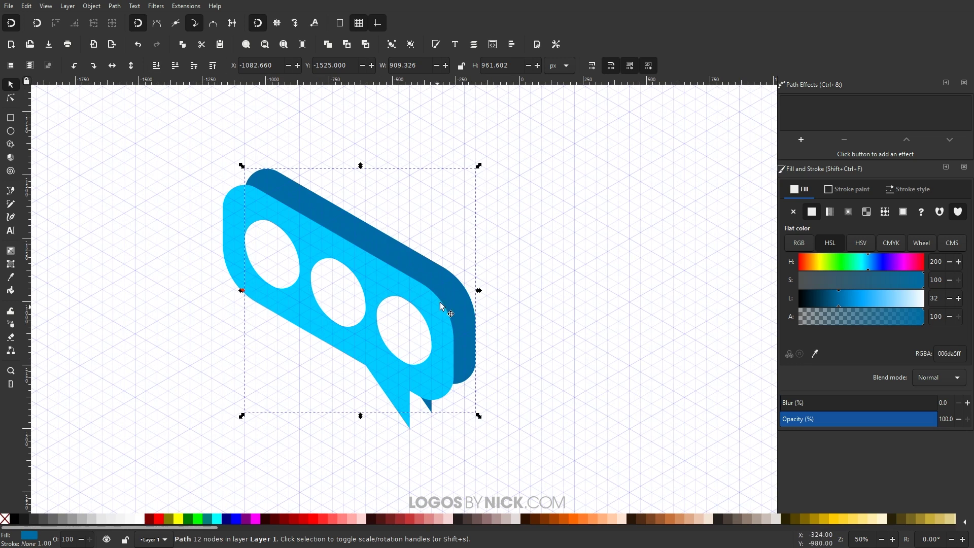
pyautogui.keyDown('ctrl'); pyautogui.scroll(1, 469, 387); pyautogui.keyUp('ctrl')
pyautogui.keyDown('shift'); pyautogui.click(142, 117); pyautogui.keyUp('shift')
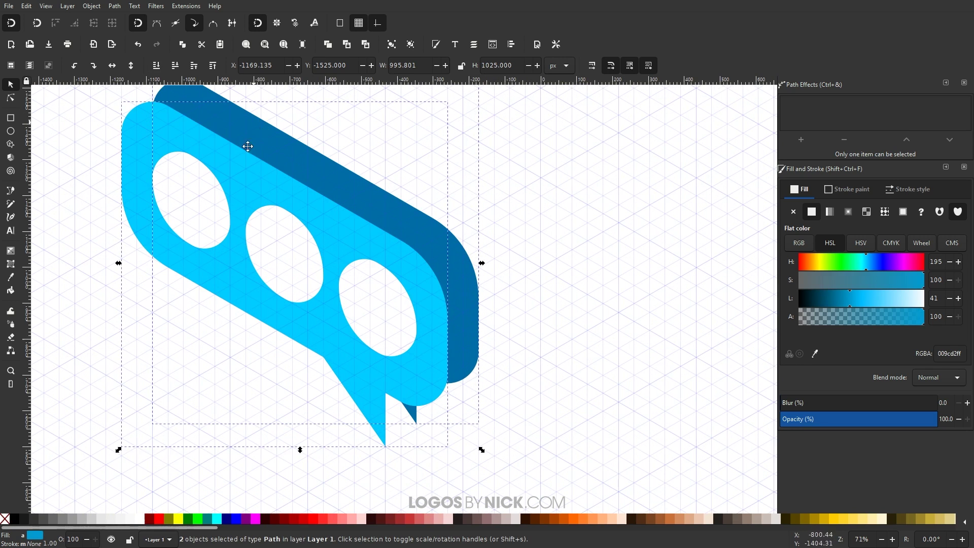
pyautogui.scroll(3, 248, 145)
# Run the Extrude extension in Polygons mode to join the two bubbles with side faces
pyautogui.click(185, 6)
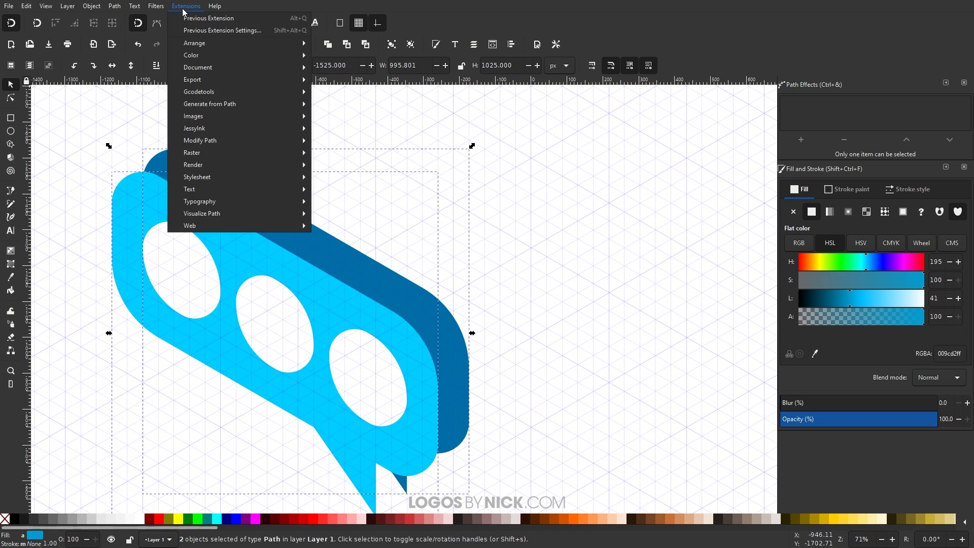
pyautogui.moveTo(216, 104)
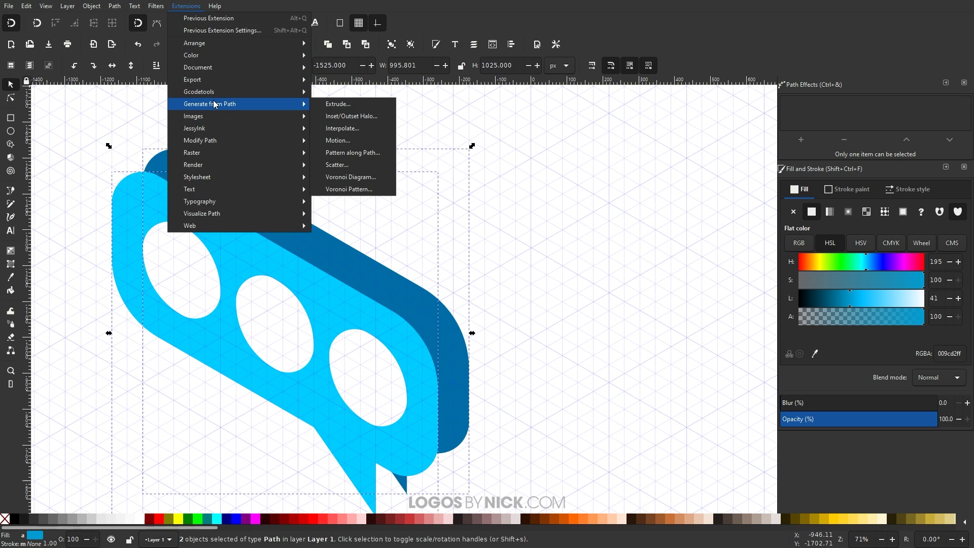
pyautogui.click(357, 106)
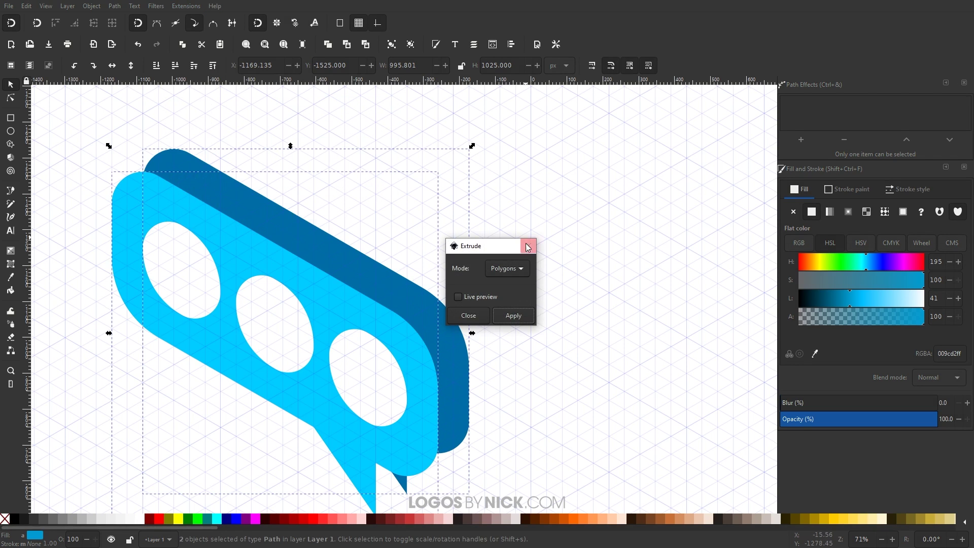
pyautogui.click(512, 315)
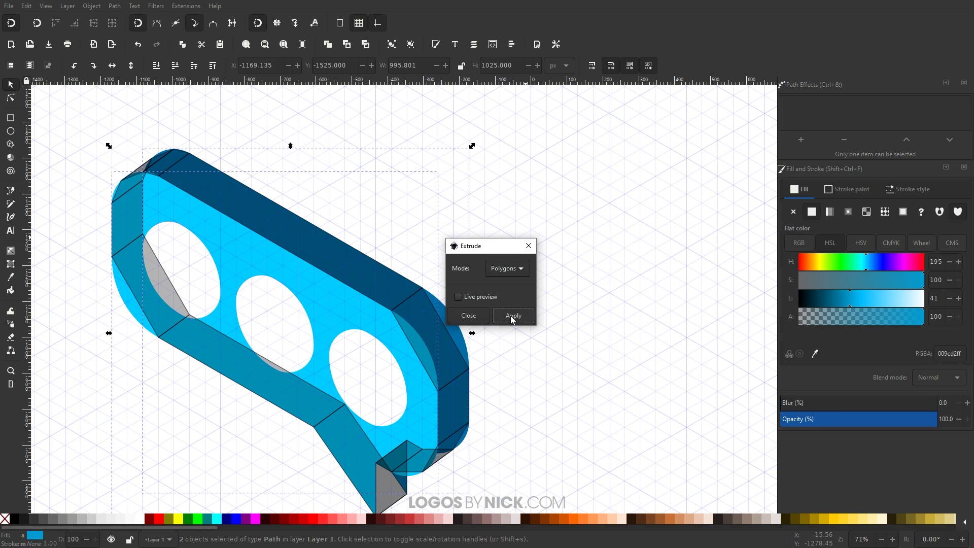
pyautogui.click(528, 246)
pyautogui.hscroll(-3, 537, 330)
pyautogui.scroll(-2, 537, 331)
# Select the extruded group and ungroup it fully into separate paths
pyautogui.press('Escape')
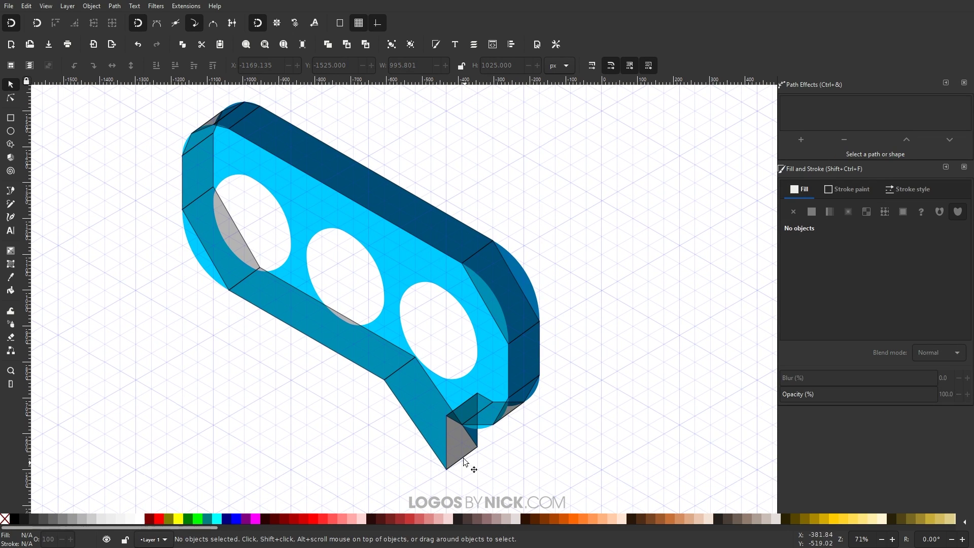
pyautogui.moveTo(463, 461); pyautogui.dragTo(274, 425)
pyautogui.hotkey('ctrl', 'z')
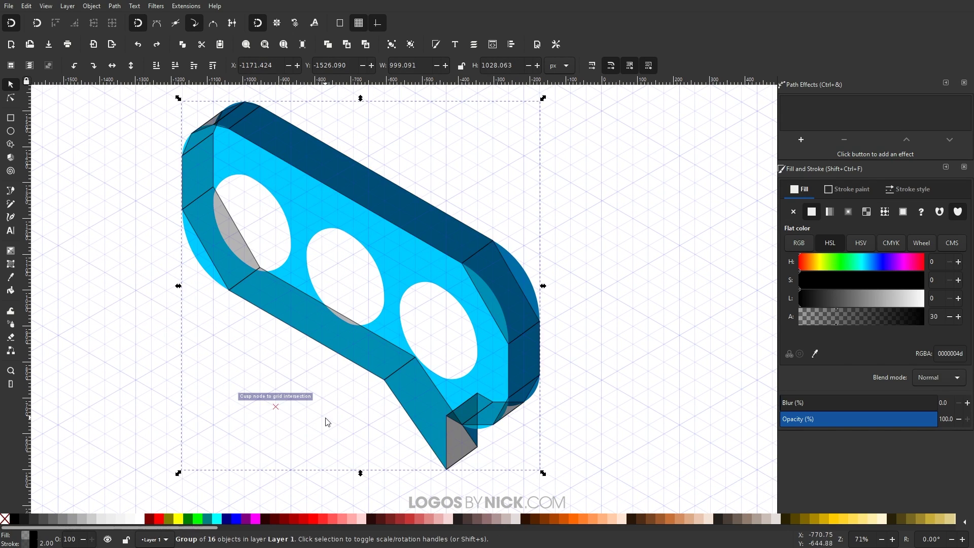
pyautogui.hscroll(3, 390, 357)
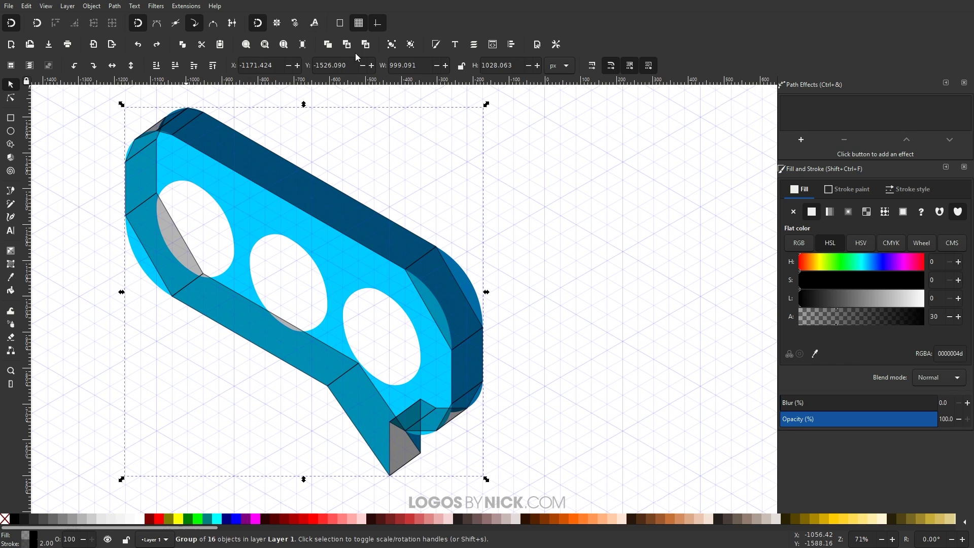
pyautogui.click(412, 45)
pyautogui.hotkey('ctrl', 'shift', 'g')
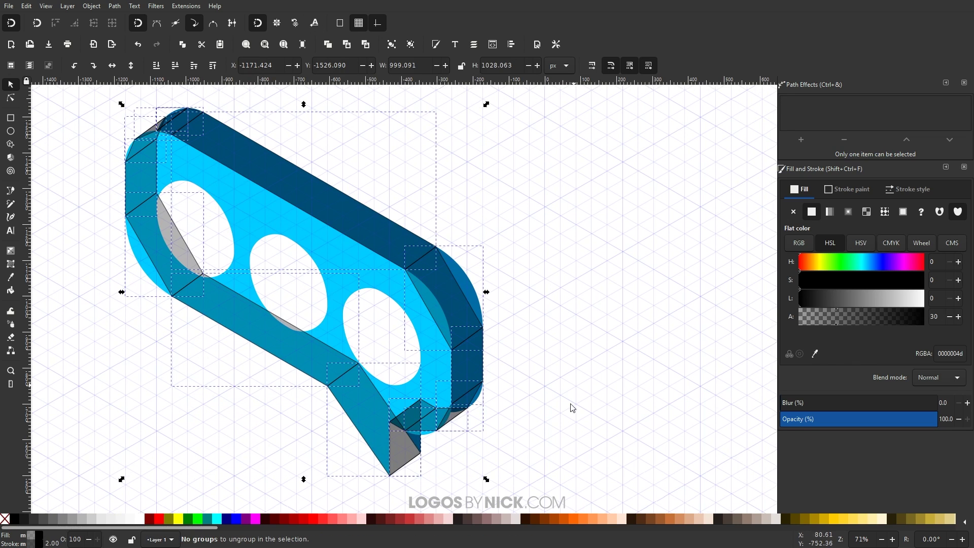
pyautogui.scroll(3, 413, 474)
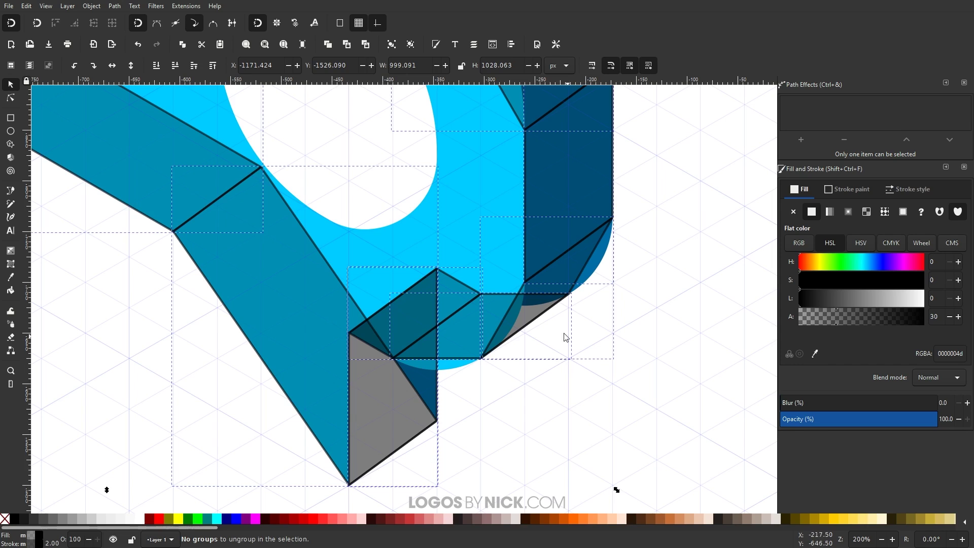
pyautogui.scroll(-3, 538, 328)
pyautogui.scroll(3, 215, 258)
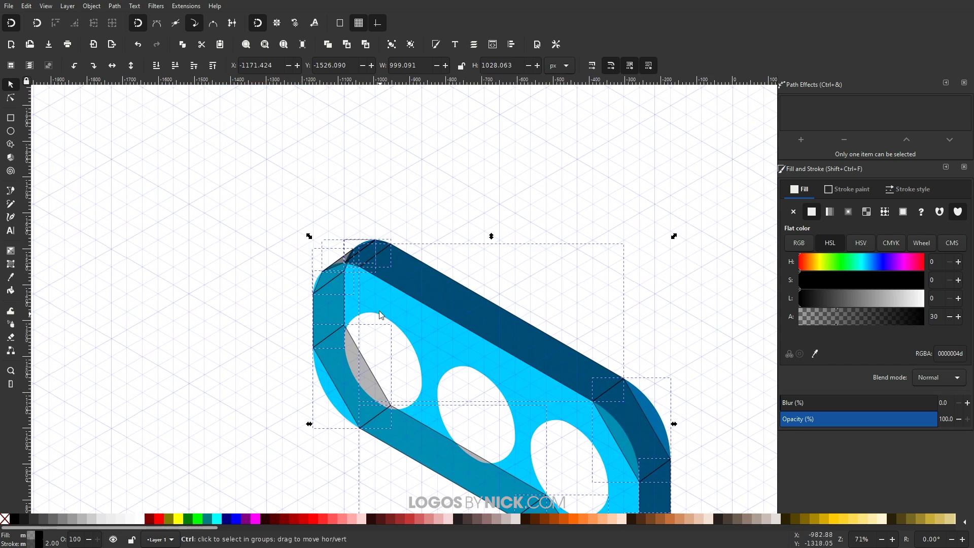
pyautogui.scroll(-3, 215, 258)
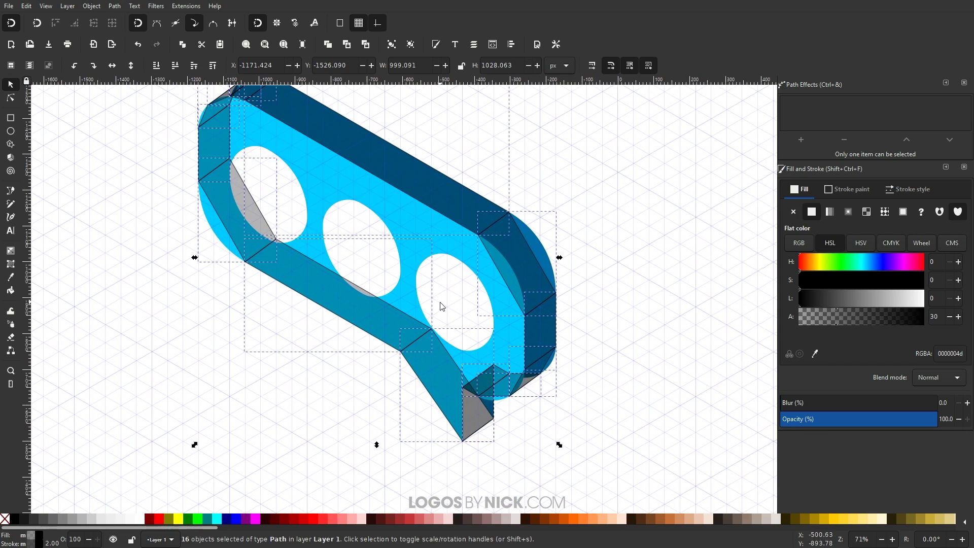
pyautogui.scroll(3, 525, 430)
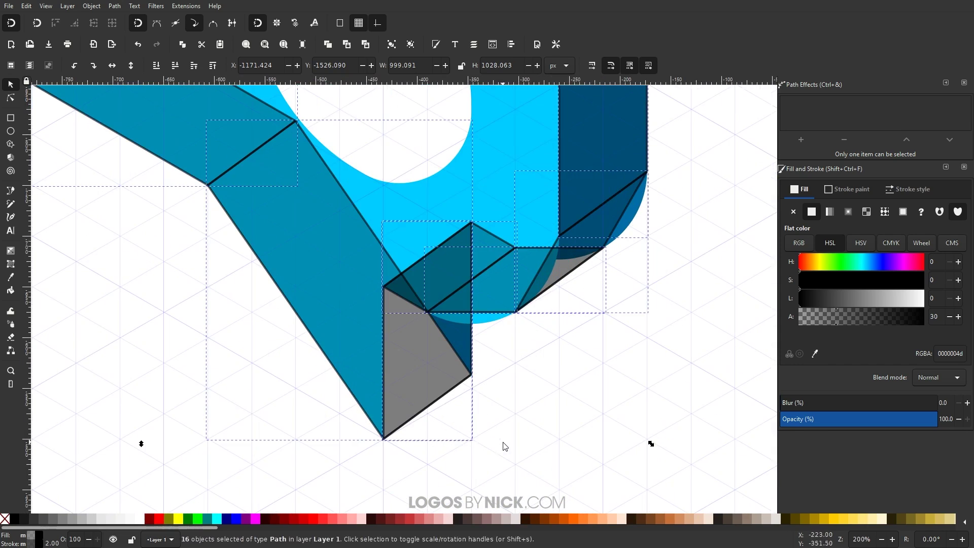
# Delete the translucent black shading paths, leaving the grey facets untouched
pyautogui.keyDown('shift'); pyautogui.click(414, 348); pyautogui.keyUp('shift')
pyautogui.moveTo(626, 326); pyautogui.dragTo(477, 444)
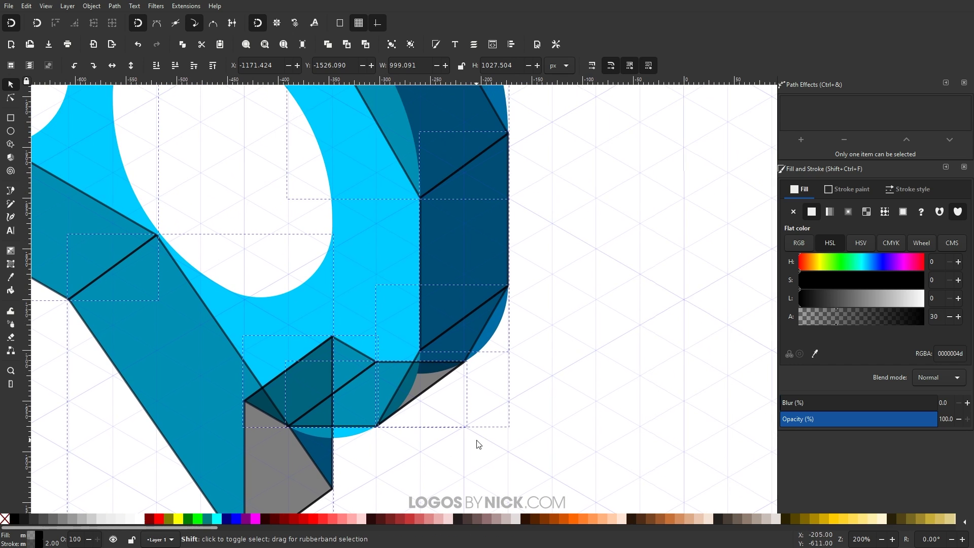
pyautogui.keyDown('shift'); pyautogui.click(427, 383); pyautogui.keyUp('shift')
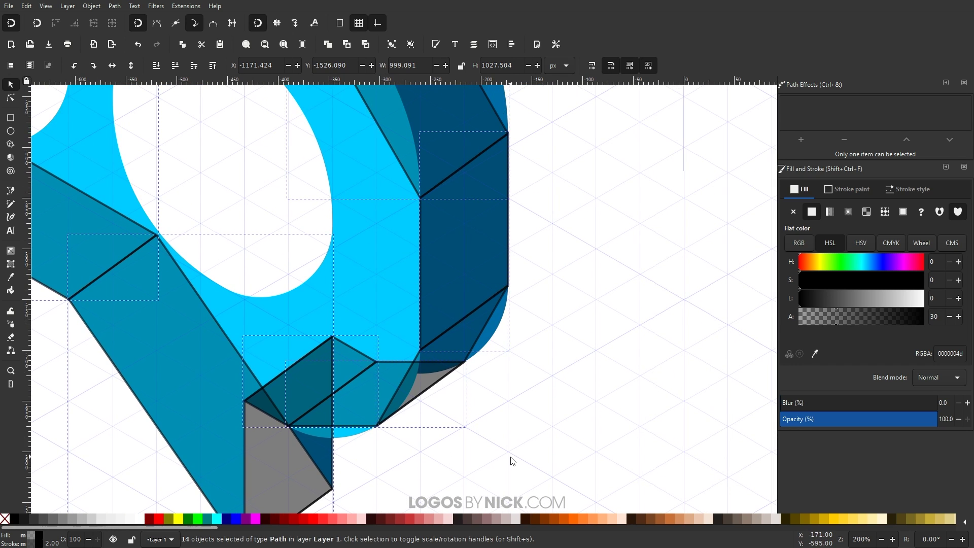
pyautogui.scroll(-3, 511, 456)
pyautogui.scroll(5, 330, 309)
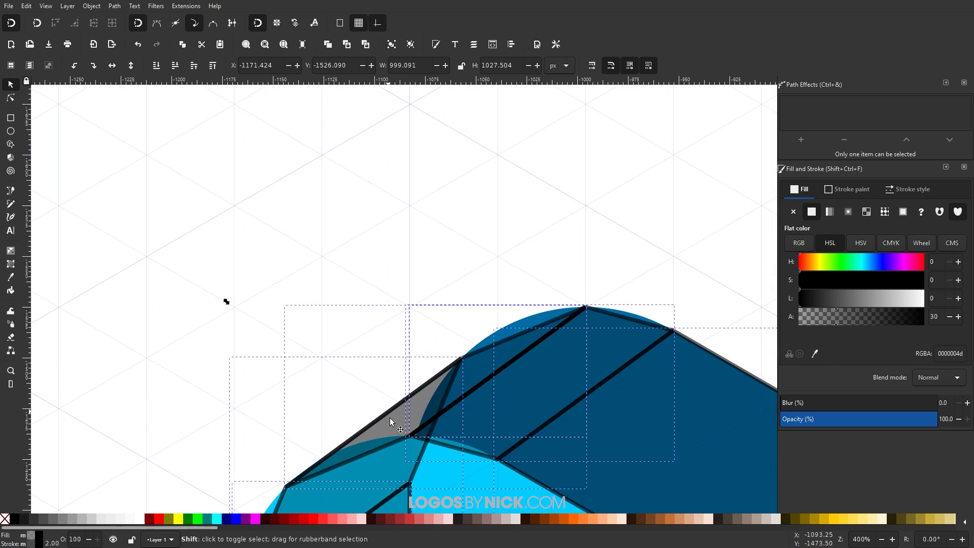
pyautogui.keyDown('shift'); pyautogui.click(386, 421); pyautogui.keyUp('shift')
pyautogui.scroll(-6, 330, 304)
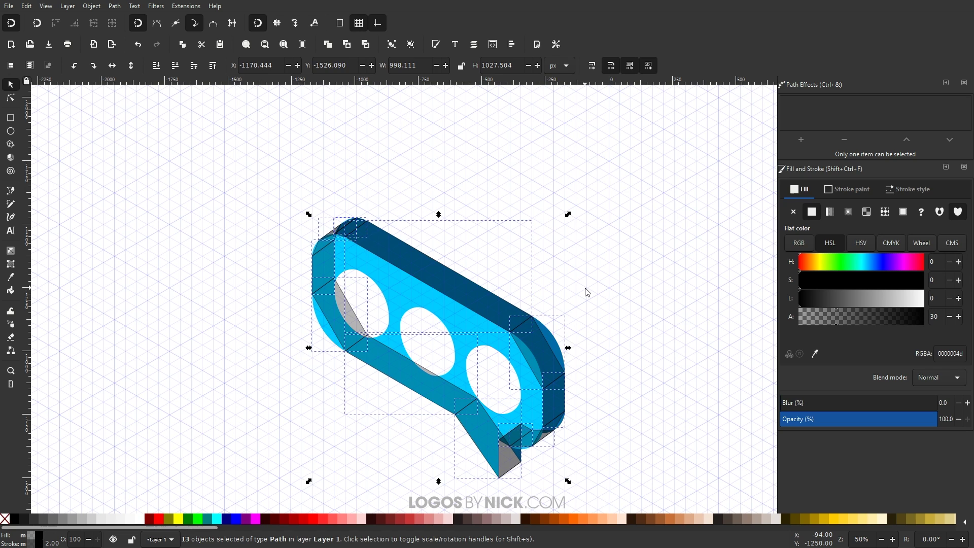
pyautogui.press('Delete')
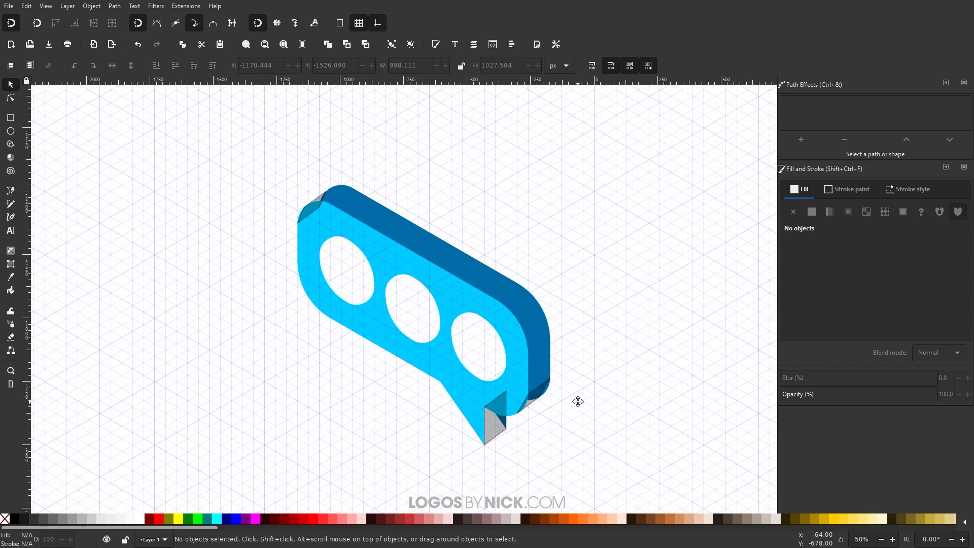
pyautogui.scroll(1, 579, 400)
# Select the three grey corner facets together with the dark blue side face
pyautogui.click(236, 108)
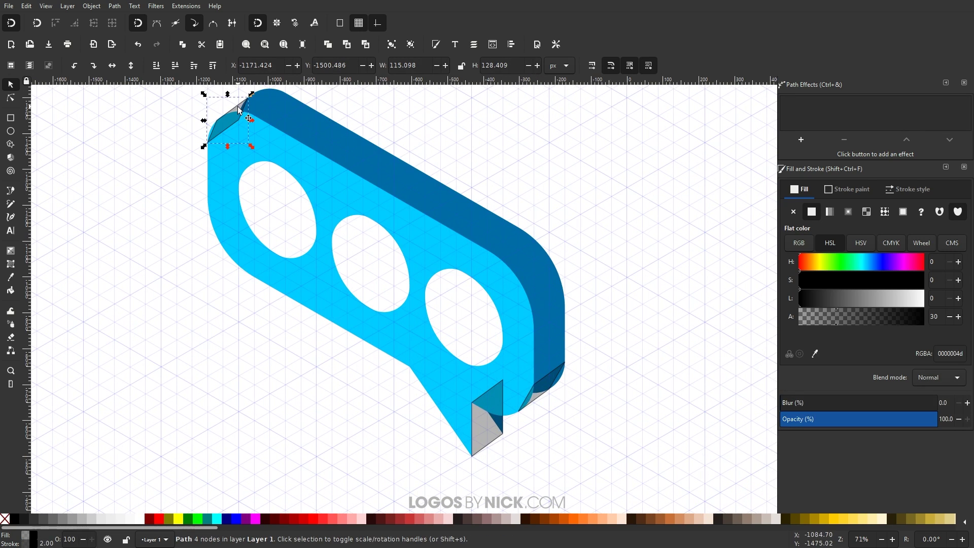
pyautogui.keyDown('shift'); pyautogui.click(558, 386); pyautogui.keyUp('shift')
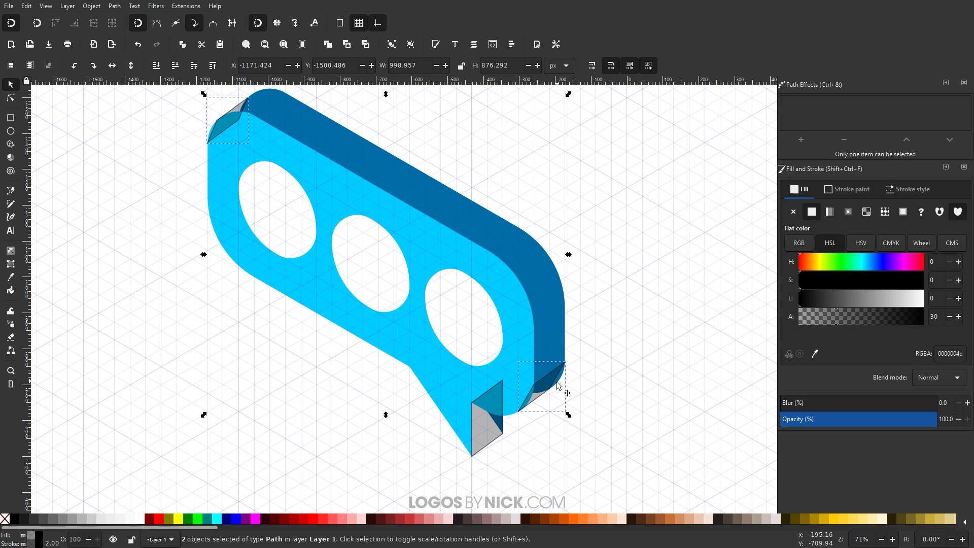
pyautogui.keyDown('shift'); pyautogui.click(502, 446); pyautogui.keyUp('shift')
pyautogui.scroll(1, 569, 461)
pyautogui.hscroll(1, 569, 461)
pyautogui.scroll(1, 569, 462)
pyautogui.hscroll(1, 569, 461)
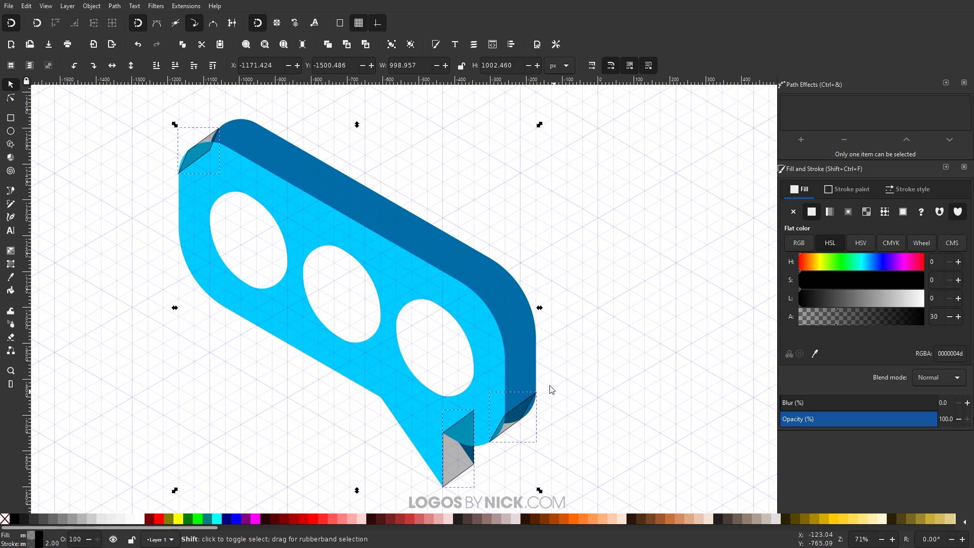
pyautogui.keyDown('shift'); pyautogui.click(517, 307); pyautogui.keyUp('shift')
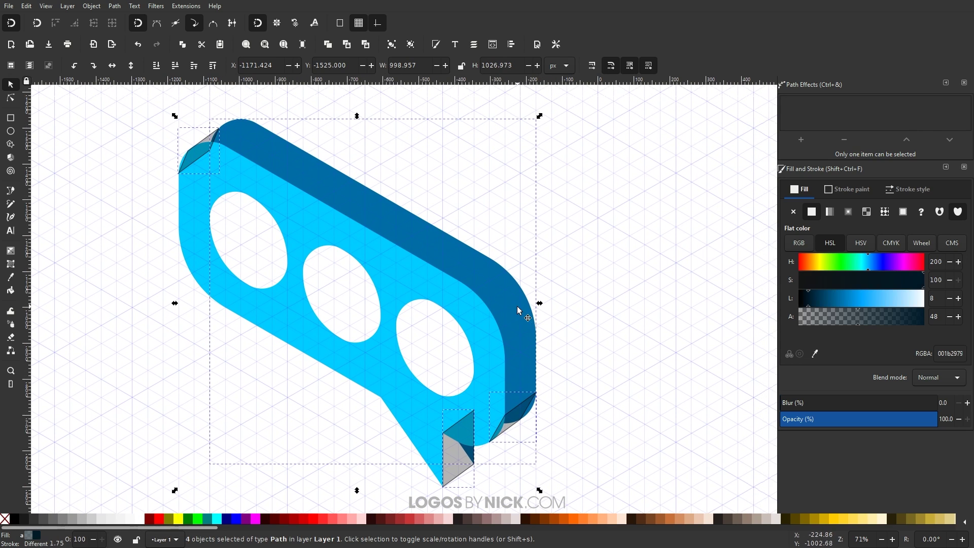
pyautogui.click(114, 6)
# Union the facets and side into one dark blue #006DA5 path
pyautogui.click(124, 59)
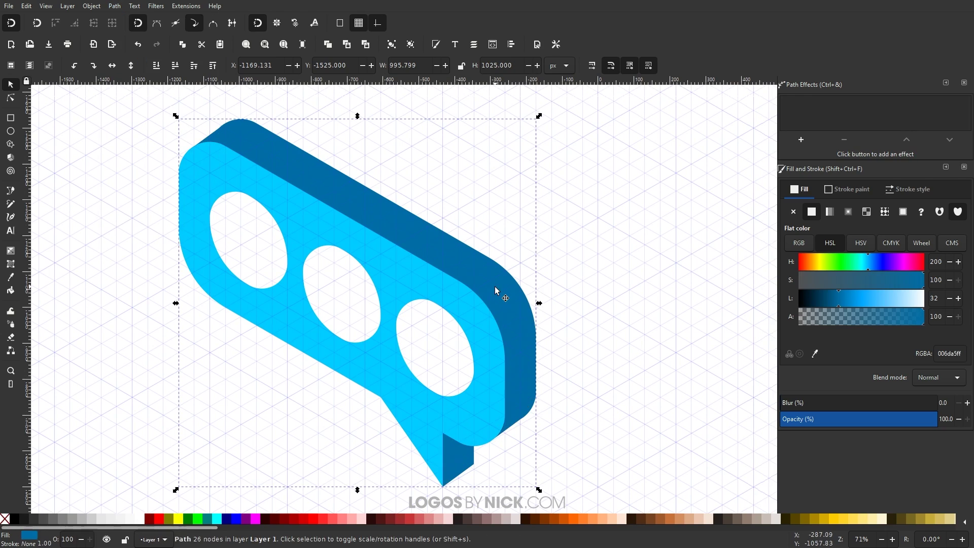
pyautogui.scroll(-1, 390, 317)
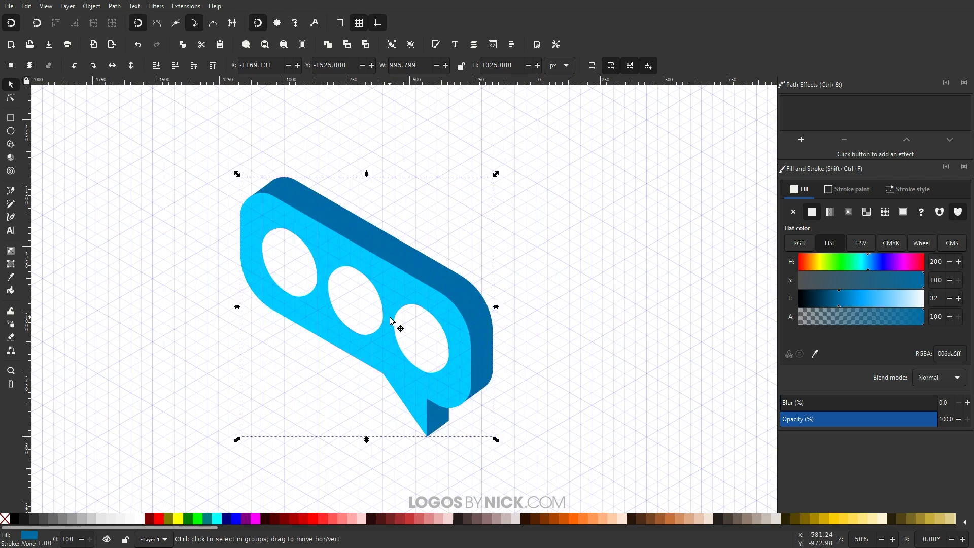
pyautogui.scroll(-2, 391, 317)
pyautogui.scroll(2, 427, 373)
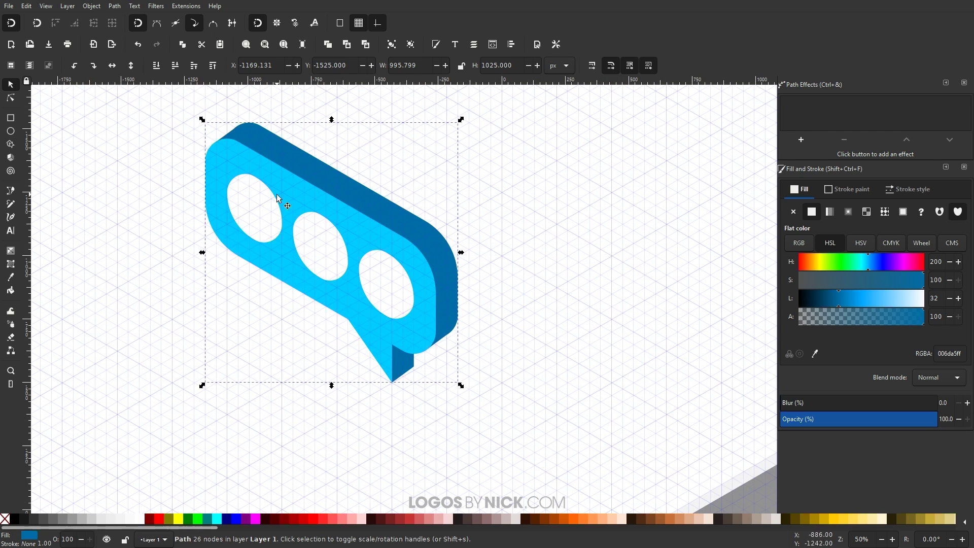
pyautogui.scroll(2, 418, 404)
pyautogui.hscroll(1, 418, 405)
# Pan between the phone and the bubble, then hide the isometric grid
pyautogui.moveTo(545, 425); pyautogui.dragTo(397, 250)
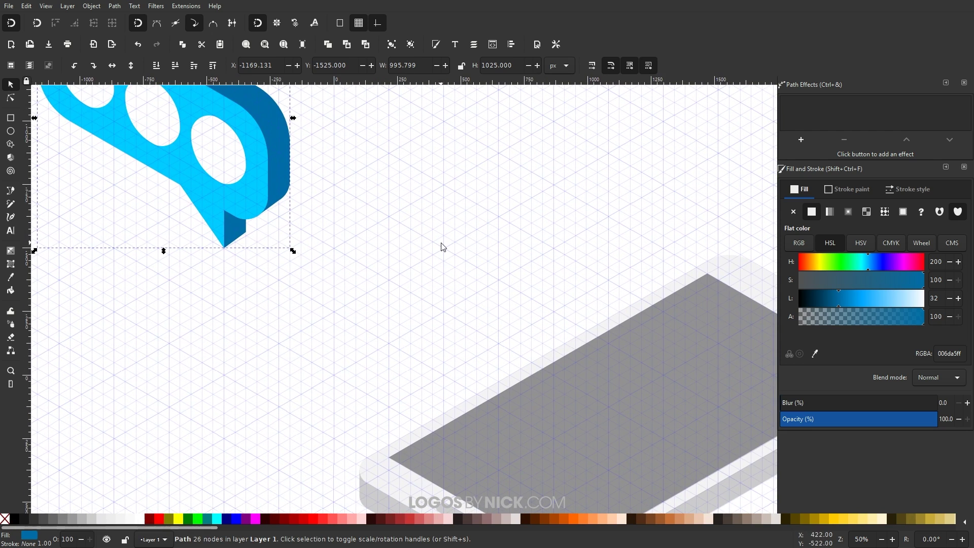
pyautogui.moveTo(357, 219); pyautogui.dragTo(510, 409)
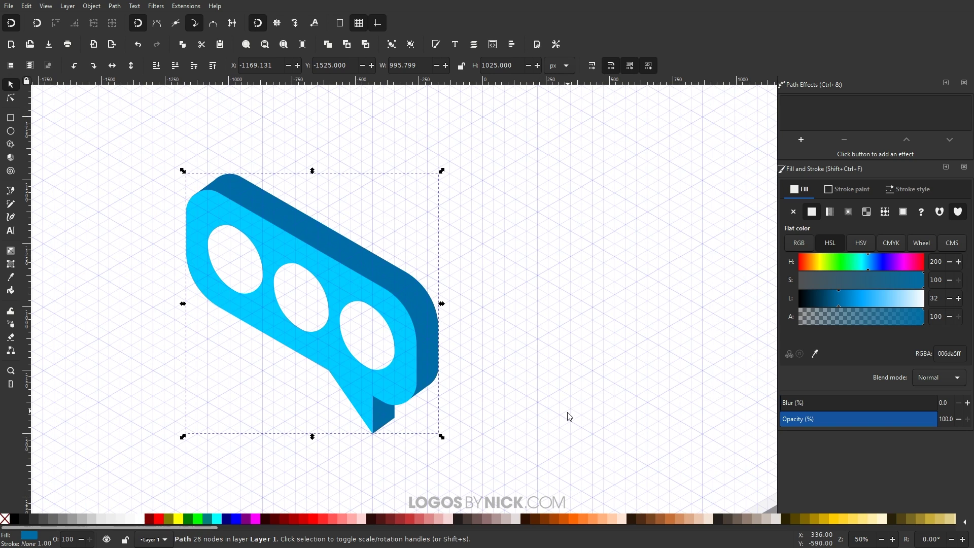
pyautogui.moveTo(570, 416); pyautogui.dragTo(534, 392)
pyautogui.moveTo(441, 335); pyautogui.dragTo(458, 361)
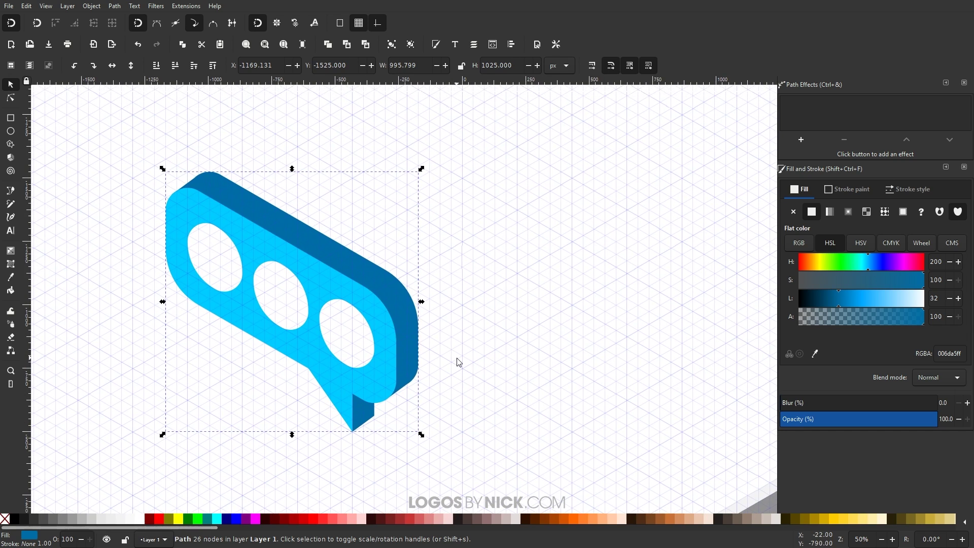
pyautogui.press('#')
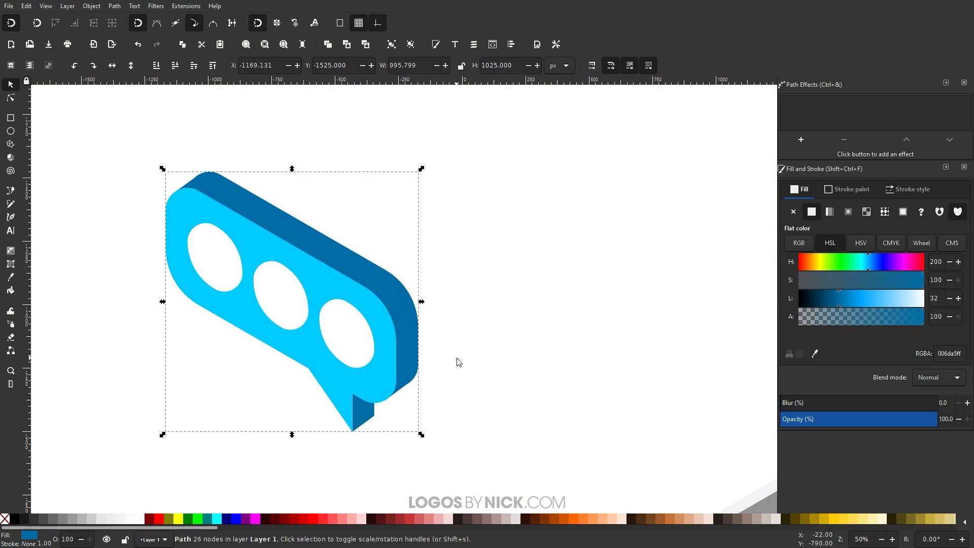
pyautogui.scroll(-2, 406, 307)
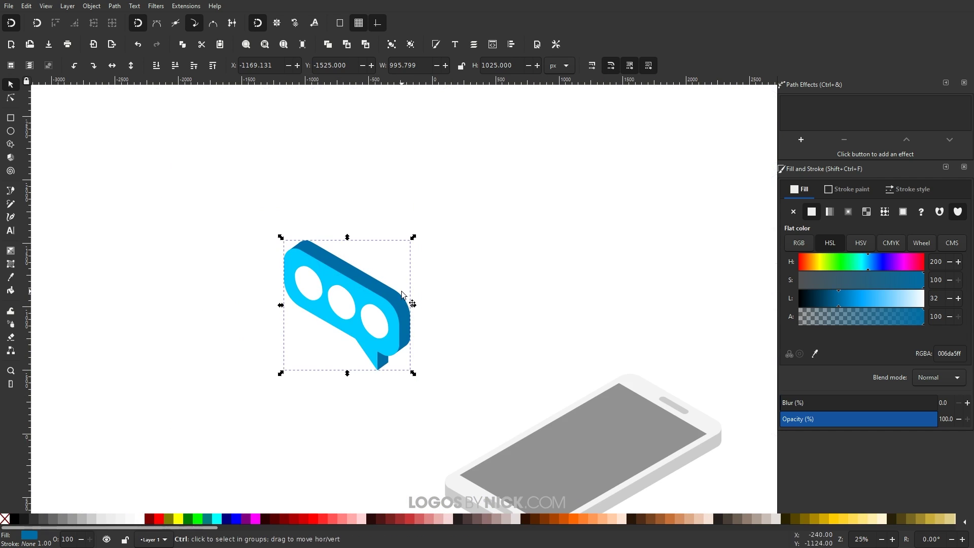
# Turn off snapping, group the five bubble pieces, and move the bubble above the phone screen
pyautogui.click(11, 25)
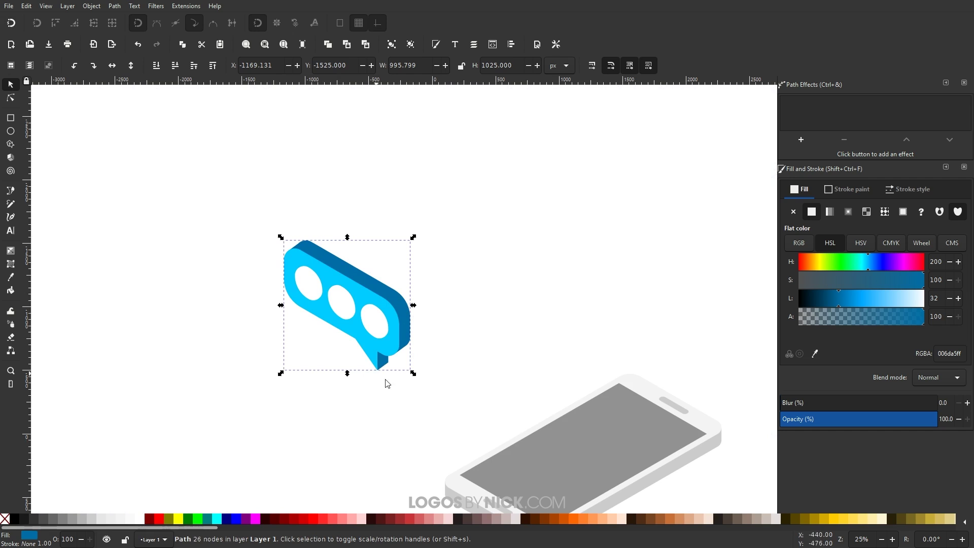
pyautogui.moveTo(437, 382); pyautogui.dragTo(231, 178)
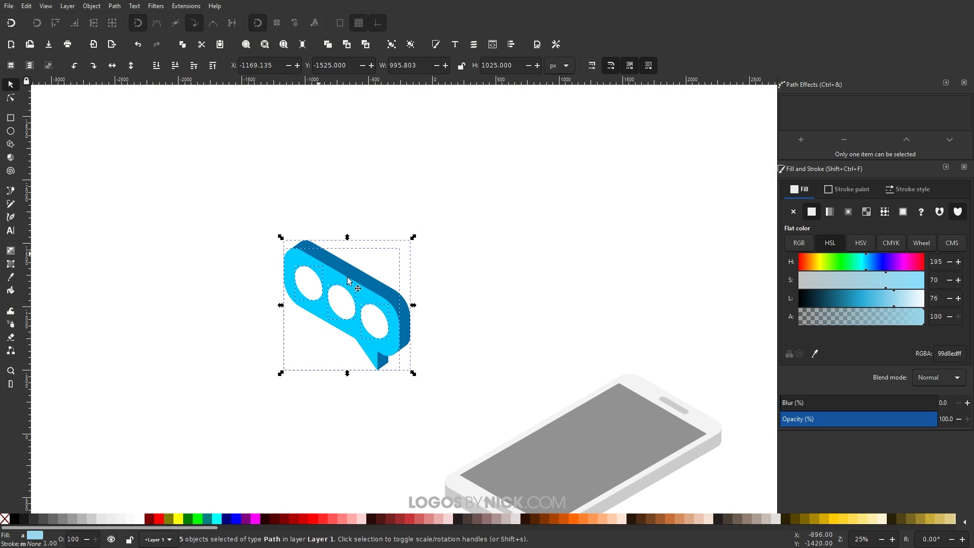
pyautogui.hotkey('ctrl', 'g')
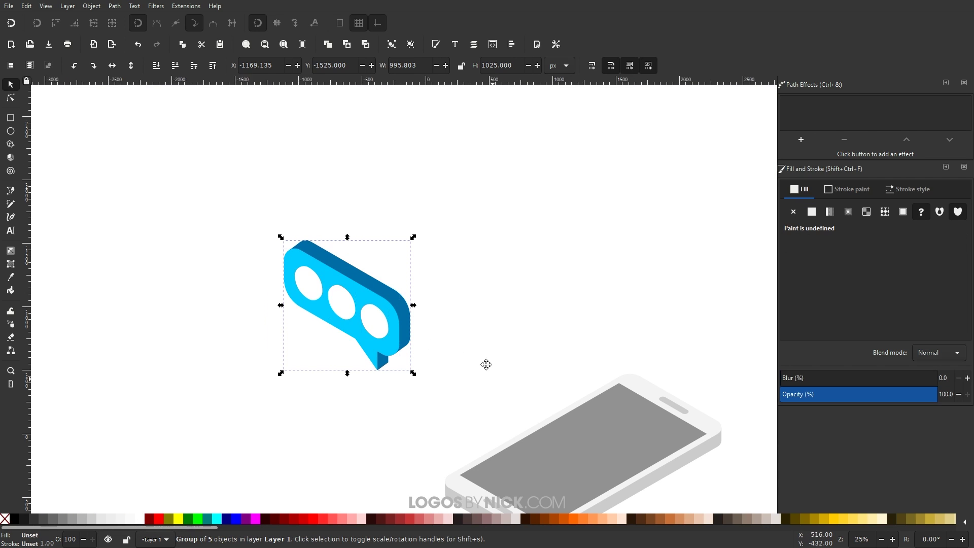
pyautogui.scroll(-6, 487, 363)
pyautogui.hscroll(4, 487, 363)
pyautogui.moveTo(307, 202); pyautogui.dragTo(488, 333)
# Duplicate the bubble and recolour the copy yellow #FFCC00 with an orange #FF7500 side
pyautogui.hotkey('ctrl', 'd')
pyautogui.scroll(3, 655, 314)
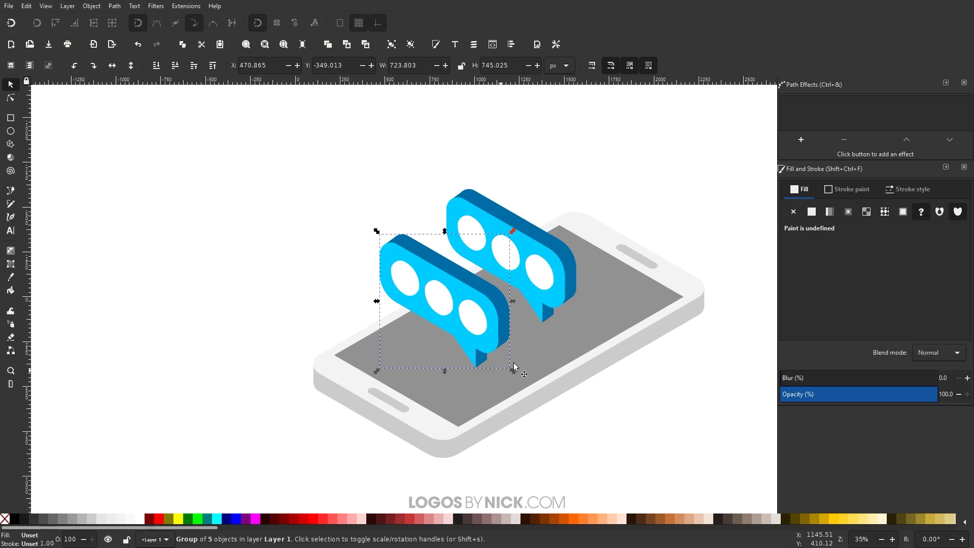
pyautogui.click(410, 44)
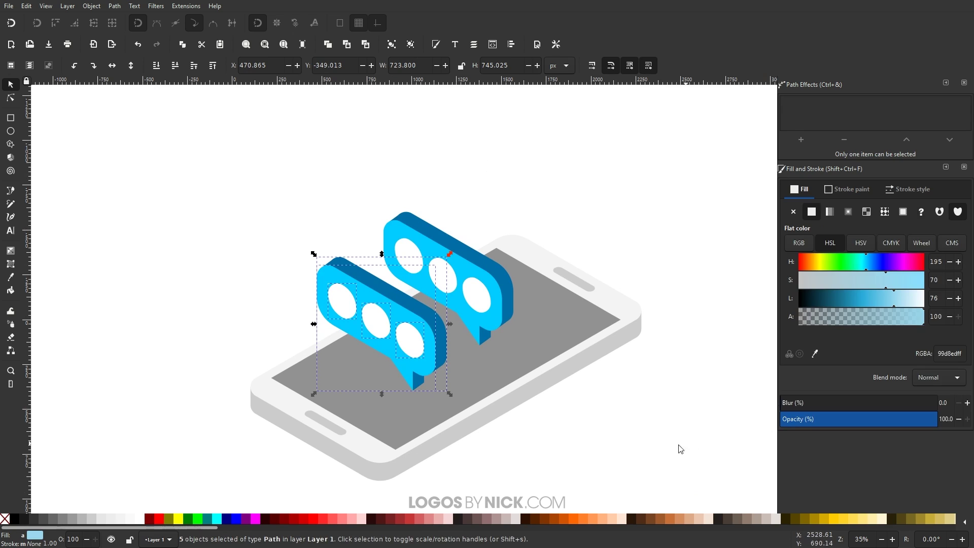
pyautogui.click(311, 317)
pyautogui.click(319, 290)
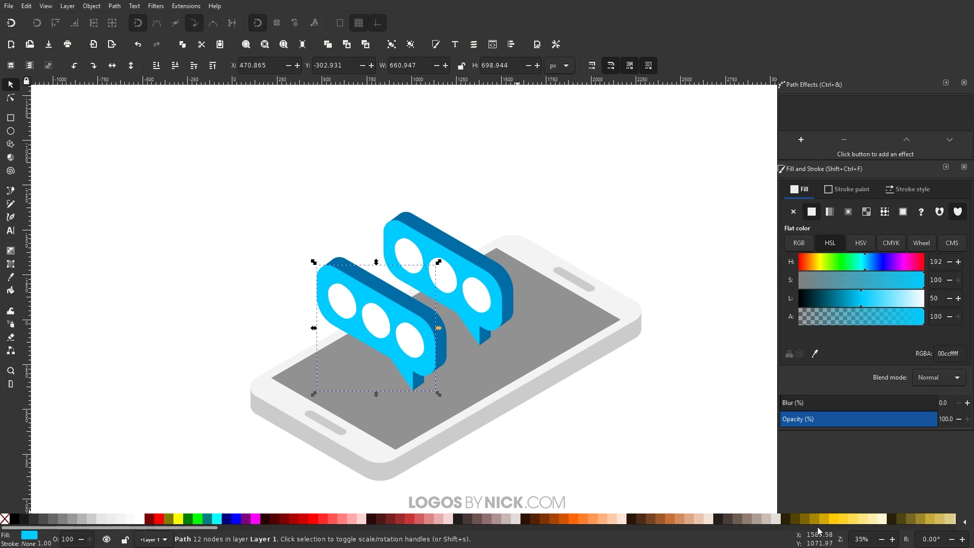
pyautogui.click(831, 519)
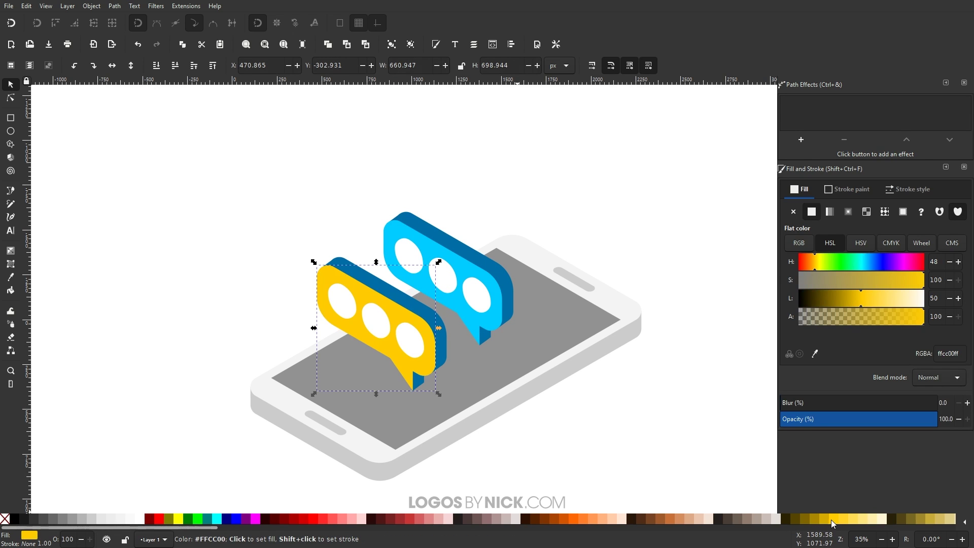
pyautogui.keyDown('shift'); pyautogui.click(440, 340); pyautogui.keyUp('shift')
pyautogui.hotkey('ctrl', '+')
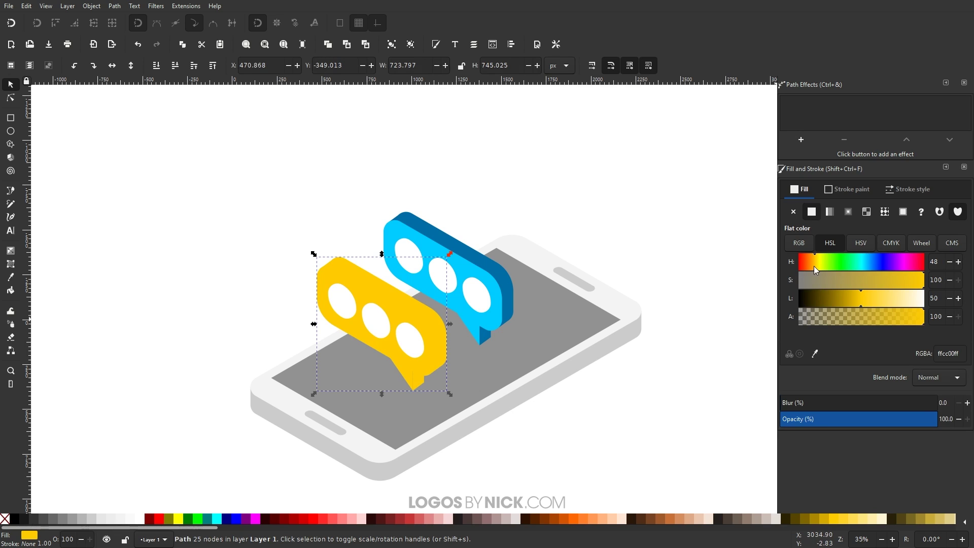
pyautogui.moveTo(814, 263); pyautogui.dragTo(808, 263)
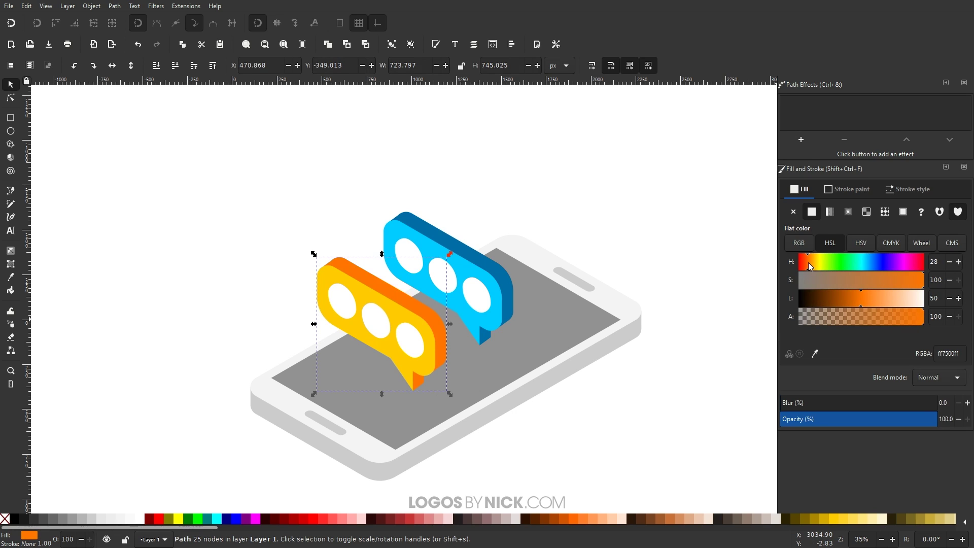
pyautogui.scroll(-2, 562, 436)
# Duplicate the two phone body pieces and union the copies into one shape
pyautogui.click(487, 420)
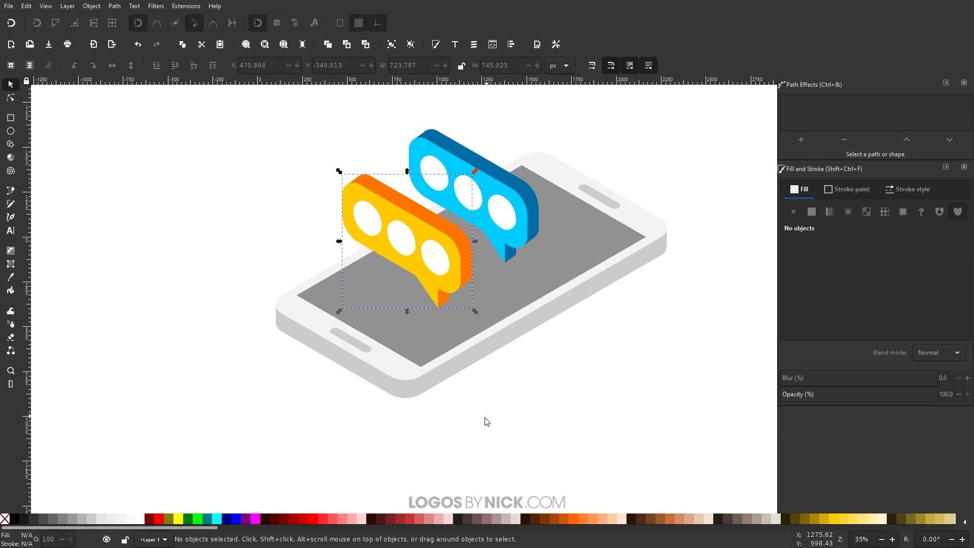
pyautogui.click(408, 399)
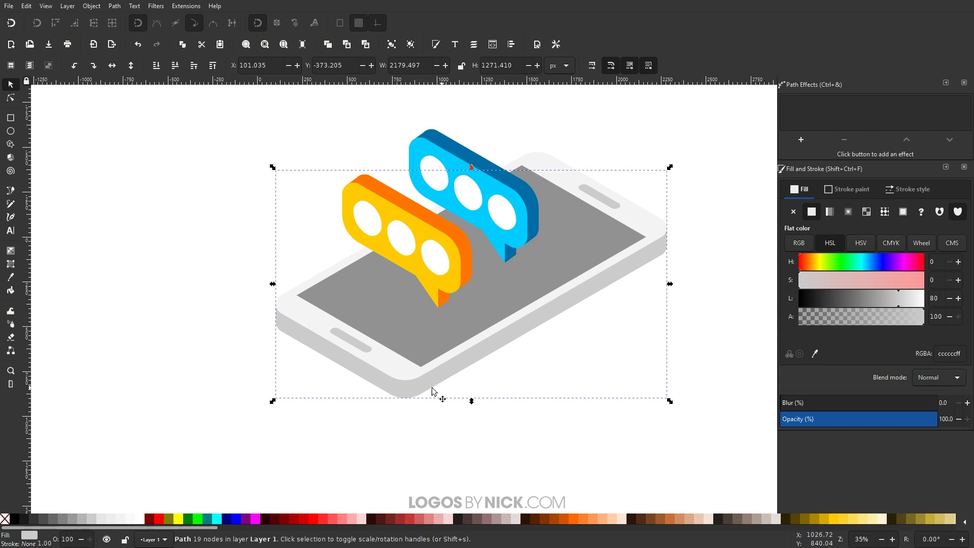
pyautogui.scroll(1, 358, 367)
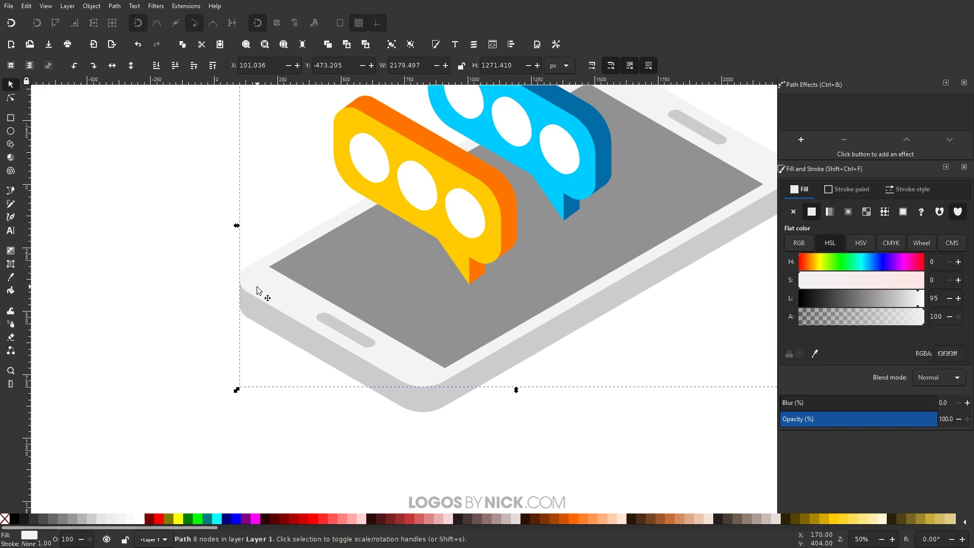
pyautogui.keyDown('shift'); pyautogui.click(268, 318); pyautogui.keyUp('shift')
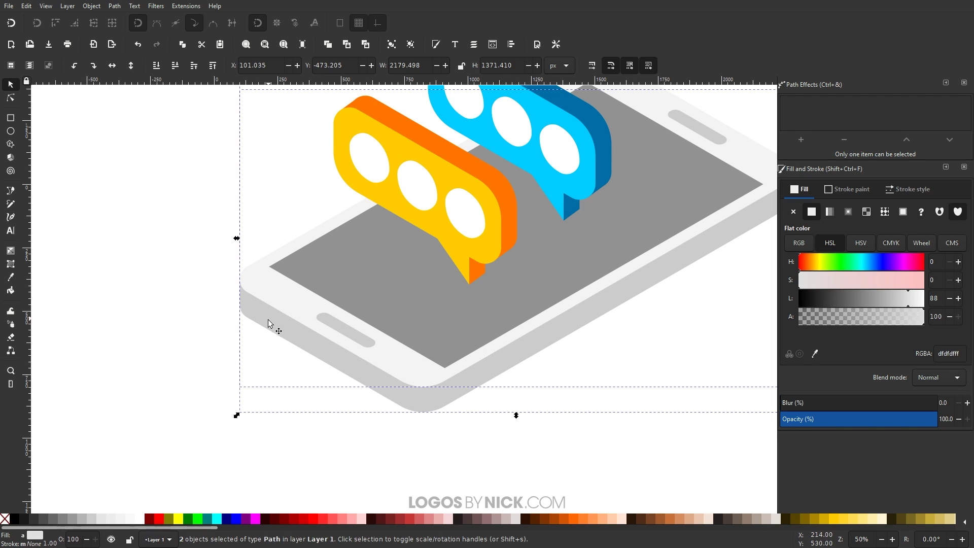
pyautogui.press('Home')
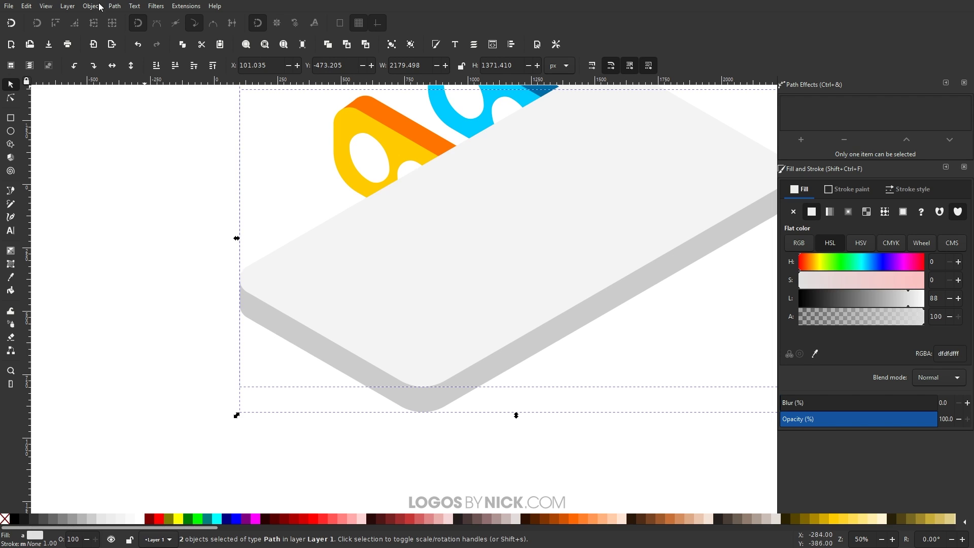
pyautogui.click(114, 6)
pyautogui.click(127, 55)
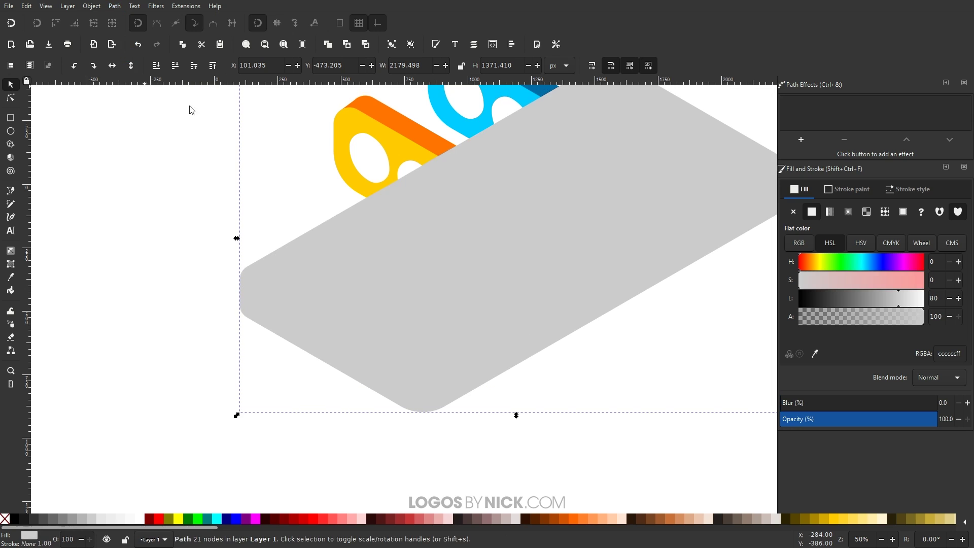
# Fill the shape black, place it below and behind the phone, and set about 5% opacity
pyautogui.click(14, 518)
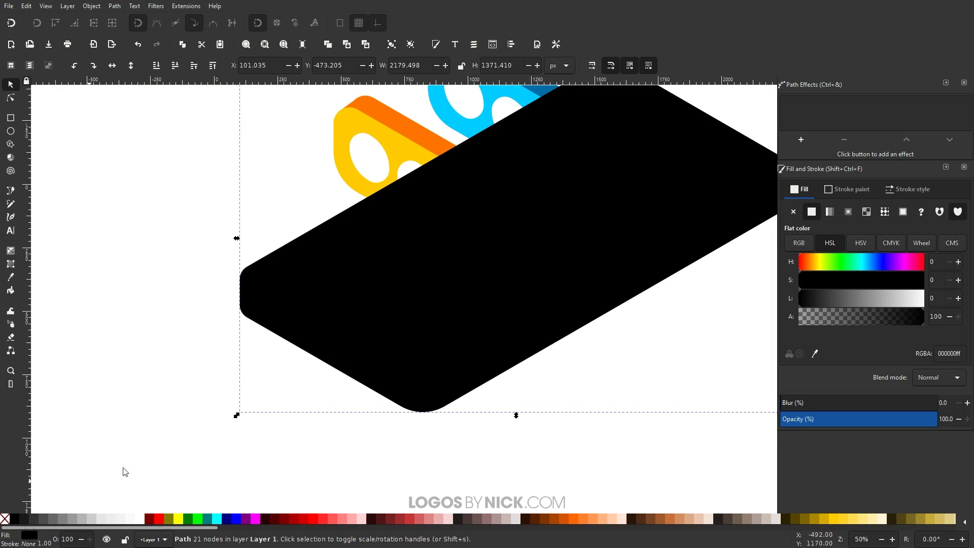
pyautogui.moveTo(313, 288)
pyautogui.mouseDown()
pyautogui.moveTo(315, 301)
pyautogui.moveTo(315, 293)
pyautogui.mouseUp()
pyautogui.click(156, 66)
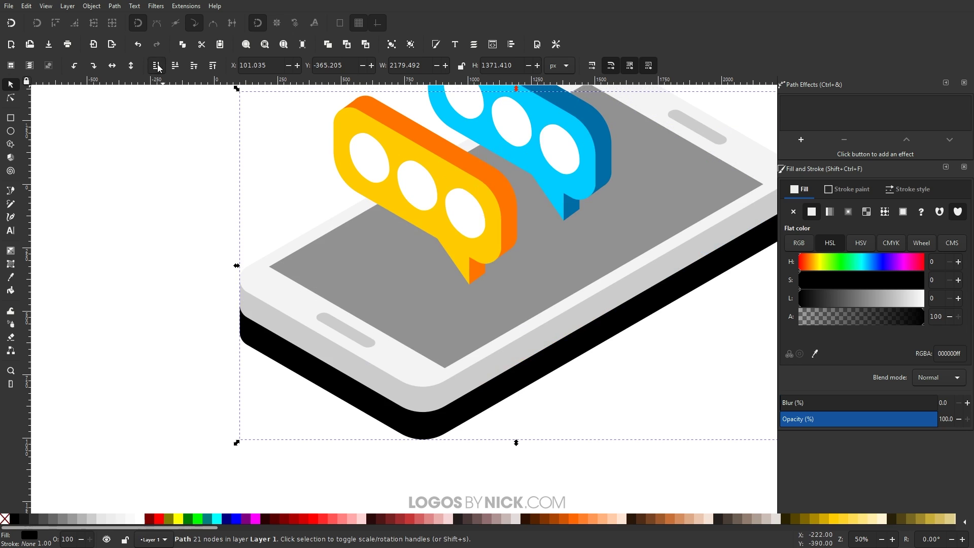
pyautogui.moveTo(268, 358); pyautogui.dragTo(270, 355)
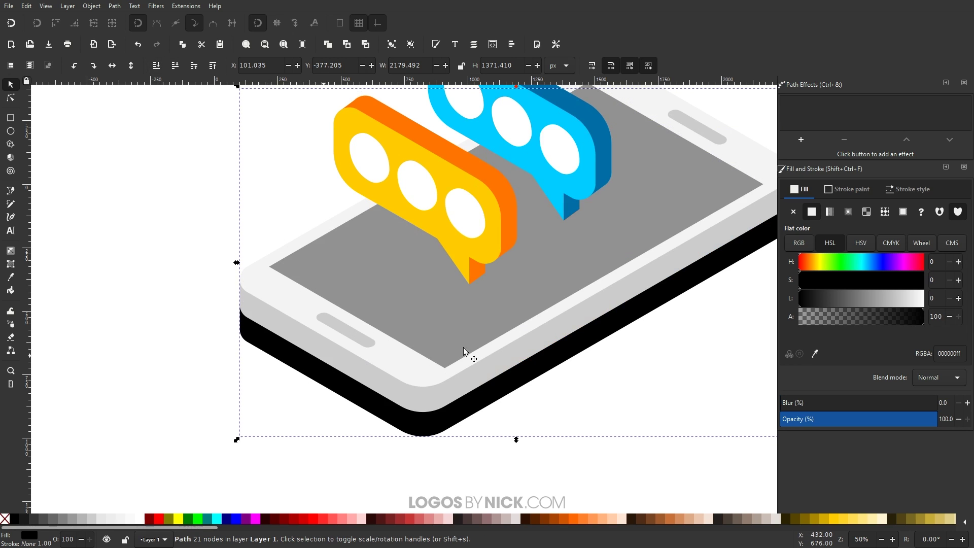
pyautogui.hscroll(5, 600, 342)
pyautogui.scroll(1, 600, 342)
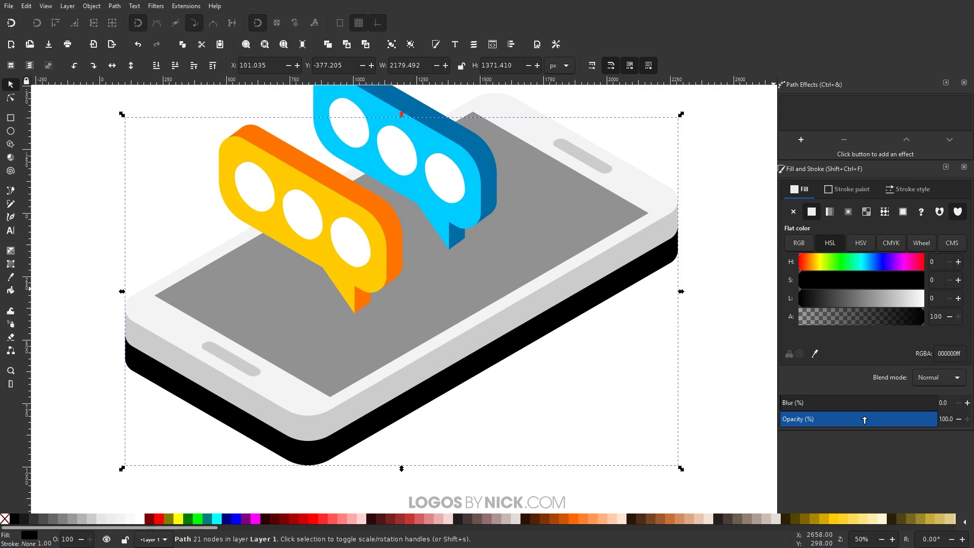
pyautogui.moveTo(862, 422); pyautogui.dragTo(787, 426)
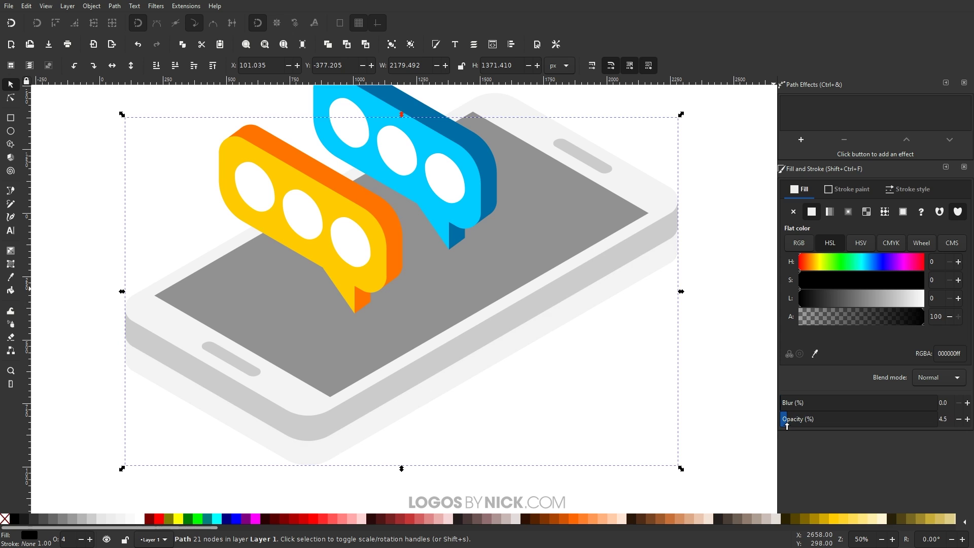
pyautogui.scroll(-3, 521, 387)
# Give the phone's side a dark purple fill from the palette
pyautogui.click(465, 428)
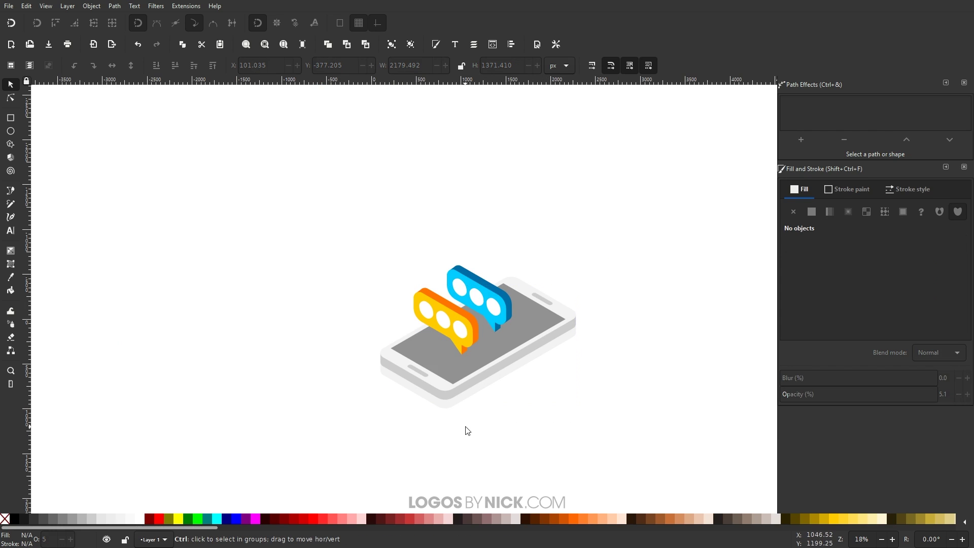
pyautogui.scroll(2, 465, 391)
pyautogui.click(417, 409)
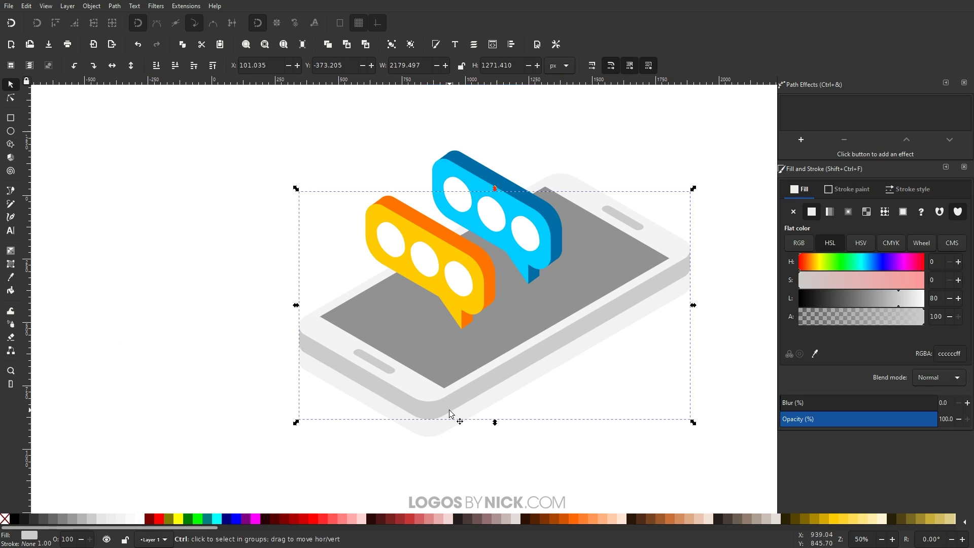
pyautogui.scroll(1, 449, 413)
pyautogui.moveTo(214, 527); pyautogui.dragTo(841, 534)
pyautogui.click(663, 518)
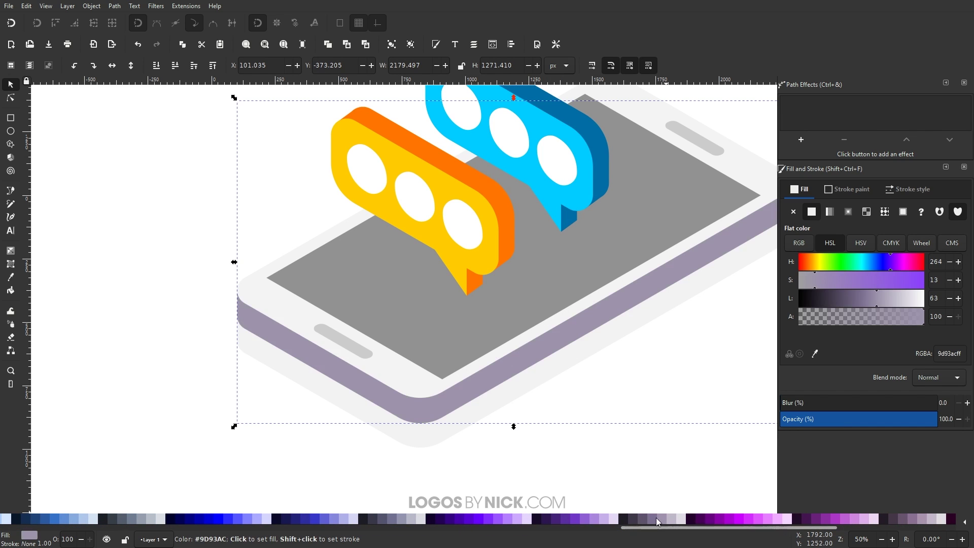
pyautogui.click(652, 518)
# Set the phone's top face to a light purple
pyautogui.click(408, 388)
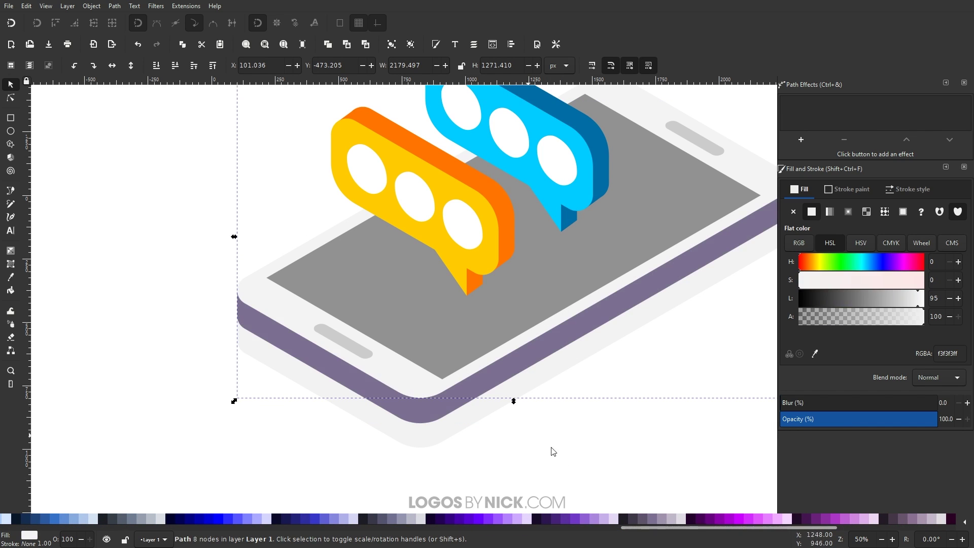
pyautogui.click(665, 520)
pyautogui.click(671, 521)
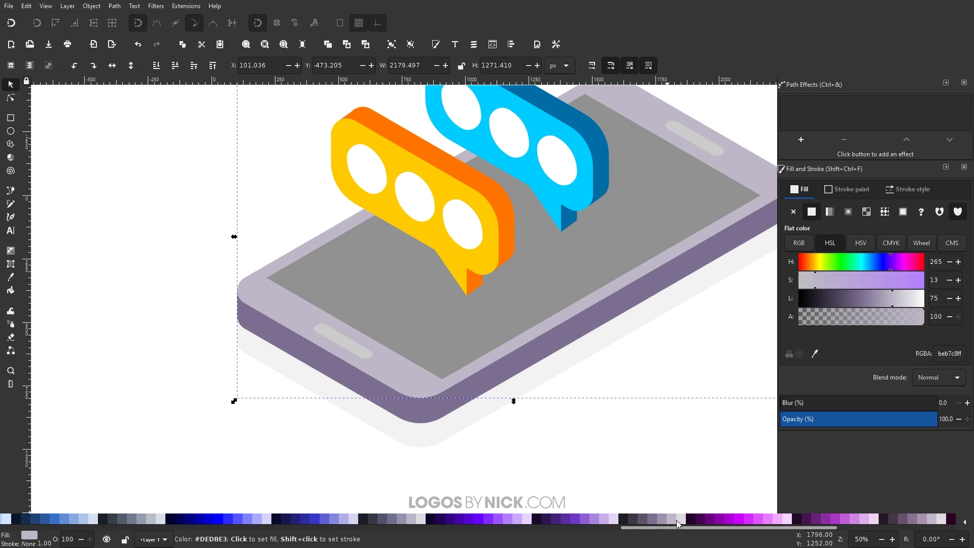
pyautogui.click(677, 520)
pyautogui.click(668, 519)
# Copy the side's purple onto both speaker slots with the Dropper
pyautogui.click(361, 351)
pyautogui.scroll(3, 361, 351)
pyautogui.hscroll(3, 362, 351)
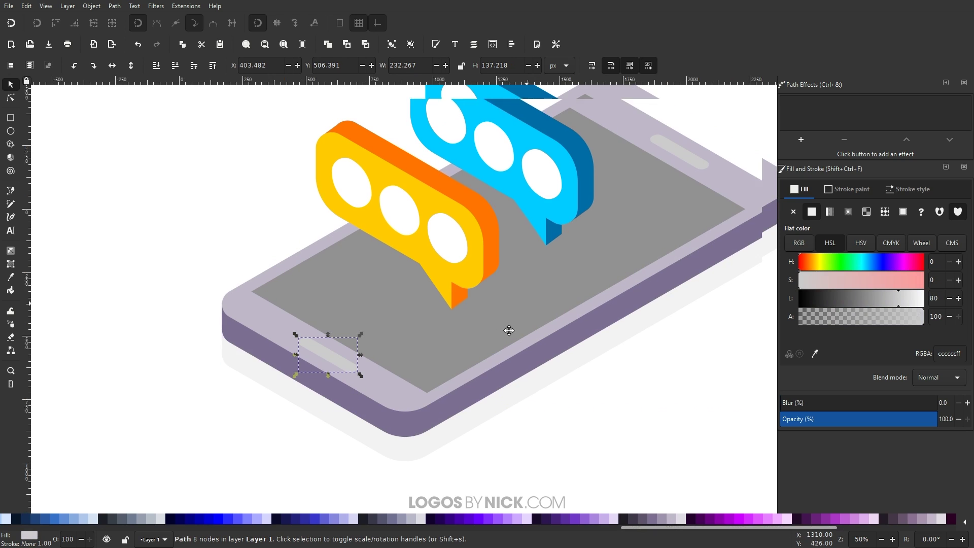
pyautogui.keyDown('shift'); pyautogui.click(619, 184); pyautogui.keyUp('shift')
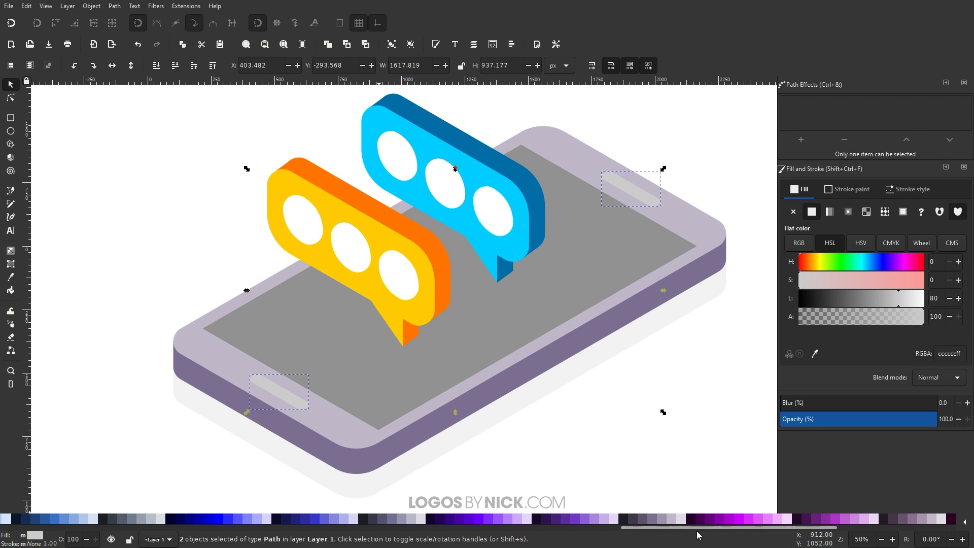
pyautogui.hscroll(-4, 439, 467)
pyautogui.press('d')
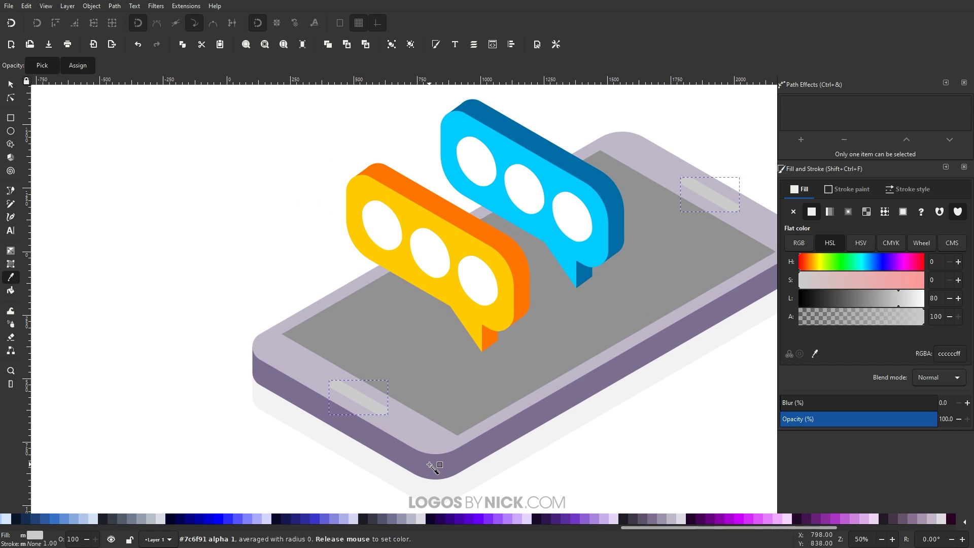
pyautogui.click(435, 466)
pyautogui.press('s')
pyautogui.scroll(-2, 394, 394)
# Fill the phone screen with the side's purple using the Dropper
pyautogui.click(460, 368)
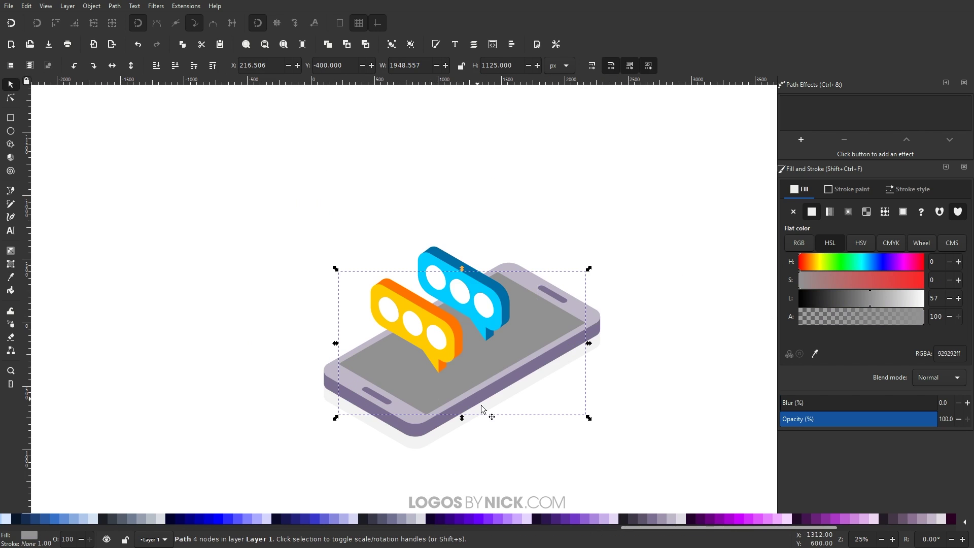
pyautogui.press('d')
pyautogui.click(438, 421)
pyautogui.press('s')
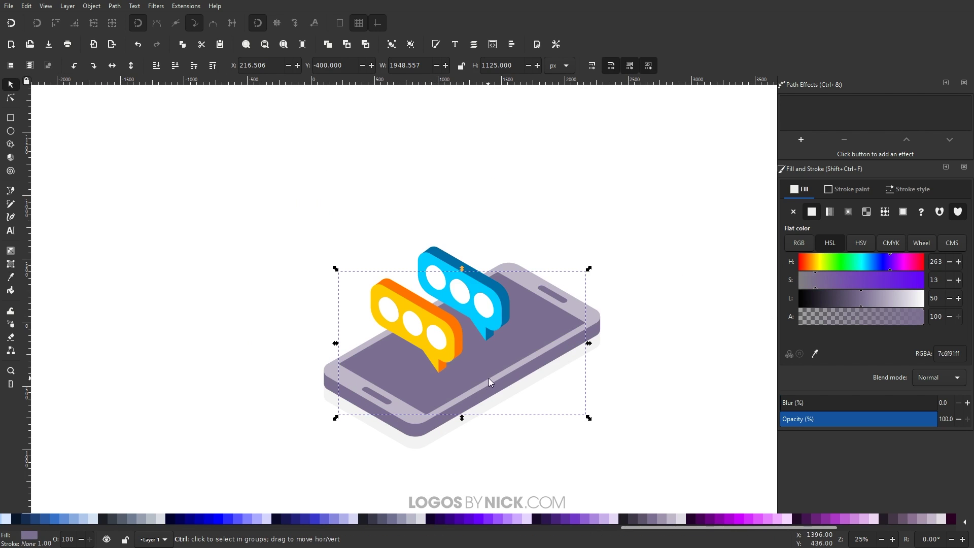
pyautogui.scroll(2, 490, 379)
pyautogui.scroll(-2, 490, 379)
pyautogui.scroll(2, 352, 392)
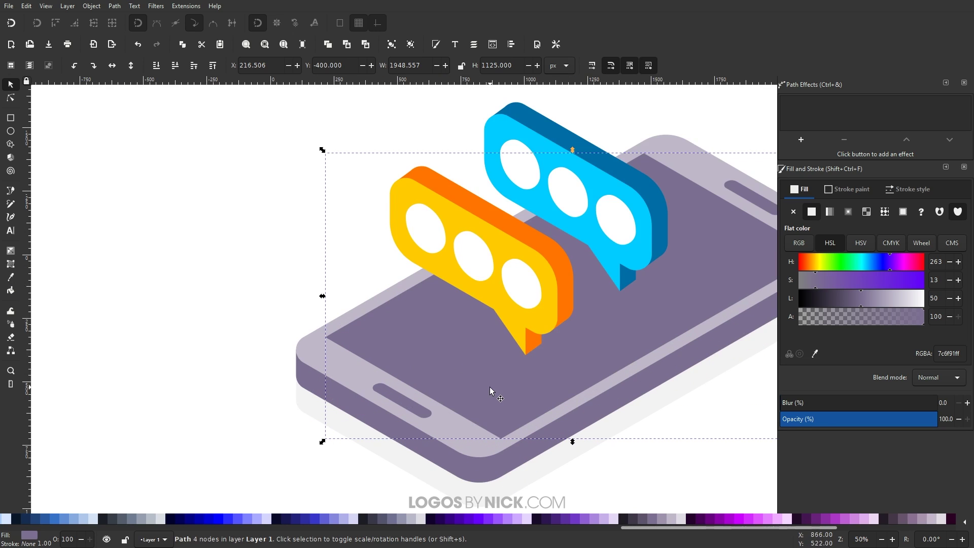
pyautogui.moveTo(490, 391); pyautogui.dragTo(388, 384)
# Lower the screen's lightness to a deep purple #34254c
pyautogui.press('d')
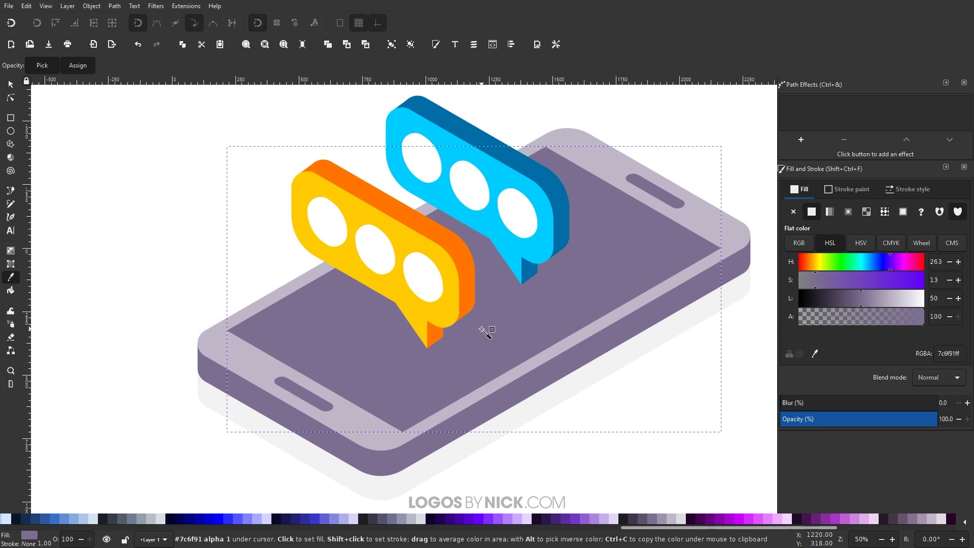
pyautogui.press('s')
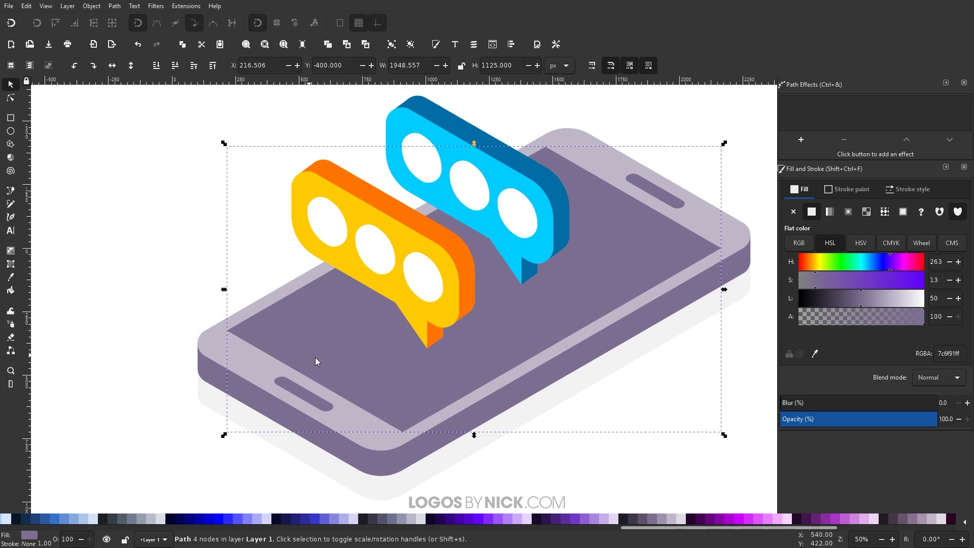
pyautogui.hscroll(2, 451, 406)
pyautogui.scroll(-1, 451, 407)
pyautogui.press('d')
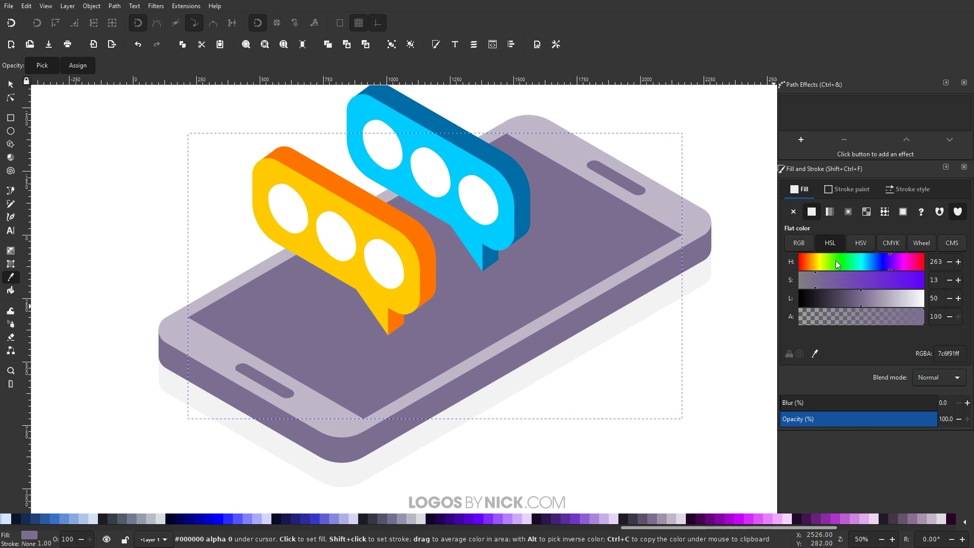
pyautogui.moveTo(859, 293)
pyautogui.mouseDown()
pyautogui.moveTo(821, 300)
pyautogui.moveTo(864, 288)
pyautogui.moveTo(842, 286)
pyautogui.mouseUp()
pyautogui.scroll(-3, 436, 325)
pyautogui.scroll(1, 441, 373)
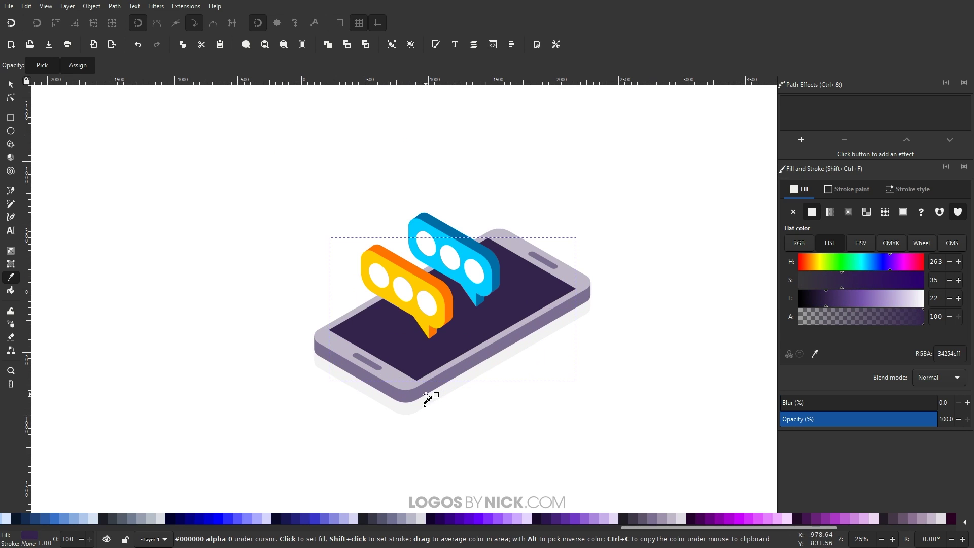
pyautogui.click(10, 85)
pyautogui.scroll(1, 235, 428)
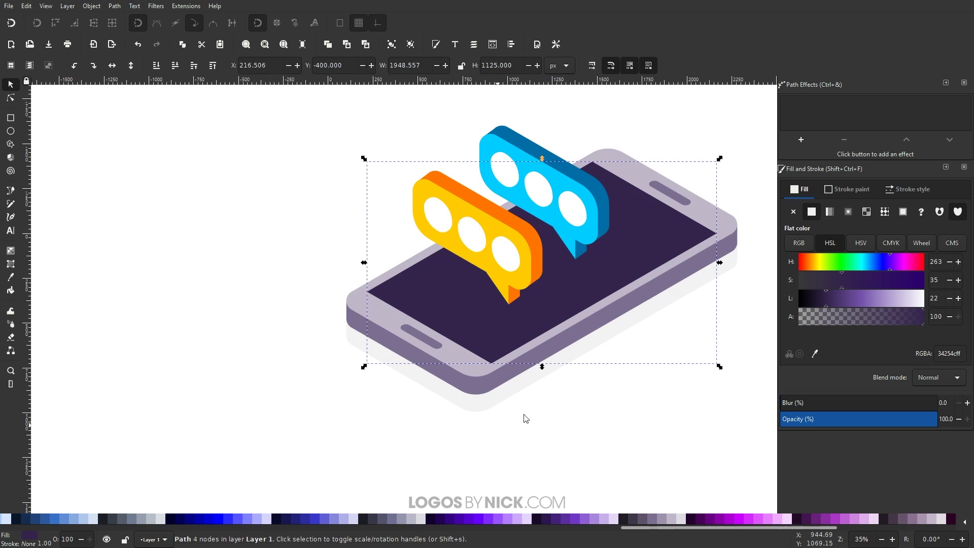
pyautogui.click(491, 404)
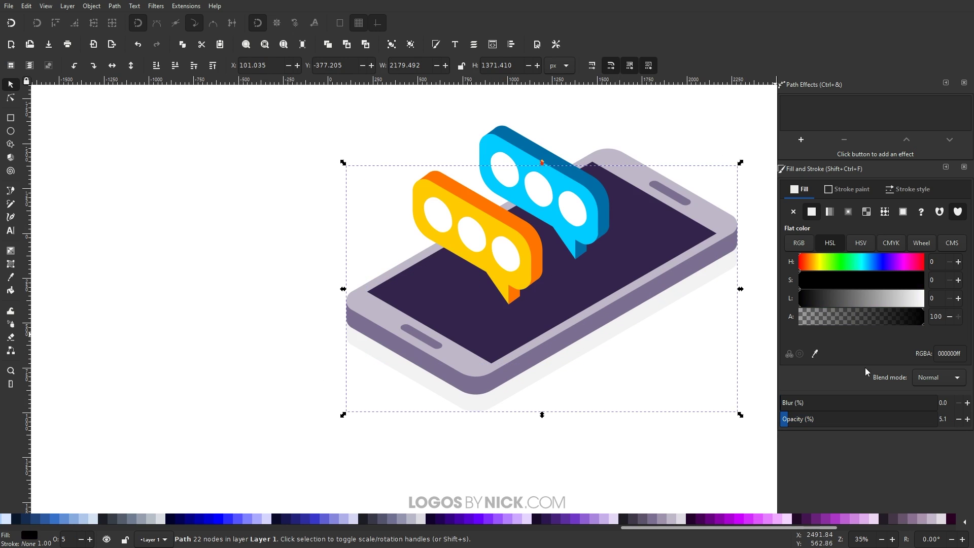
# Raise the phone shadow's opacity from about 5% to 16%, then deselect it
pyautogui.moveTo(799, 420)
pyautogui.mouseDown()
pyautogui.moveTo(830, 420)
pyautogui.moveTo(806, 420)
pyautogui.mouseUp()
pyautogui.click(454, 436)
pyautogui.scroll(-3, 509, 370)
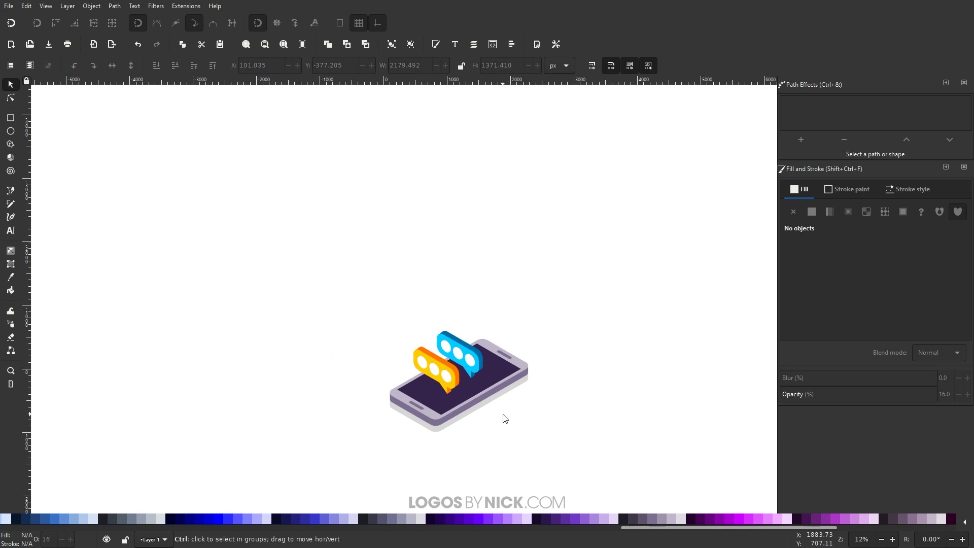
pyautogui.scroll(2, 561, 453)
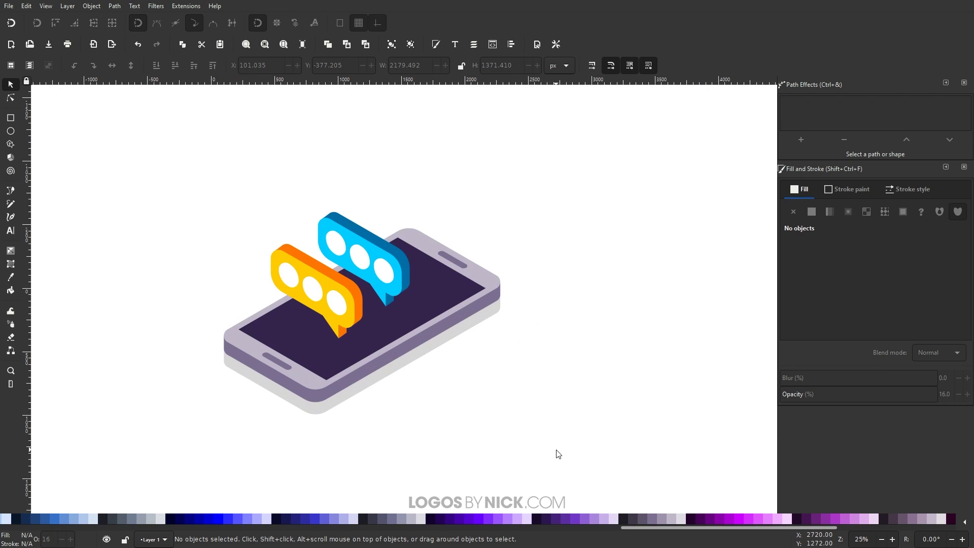